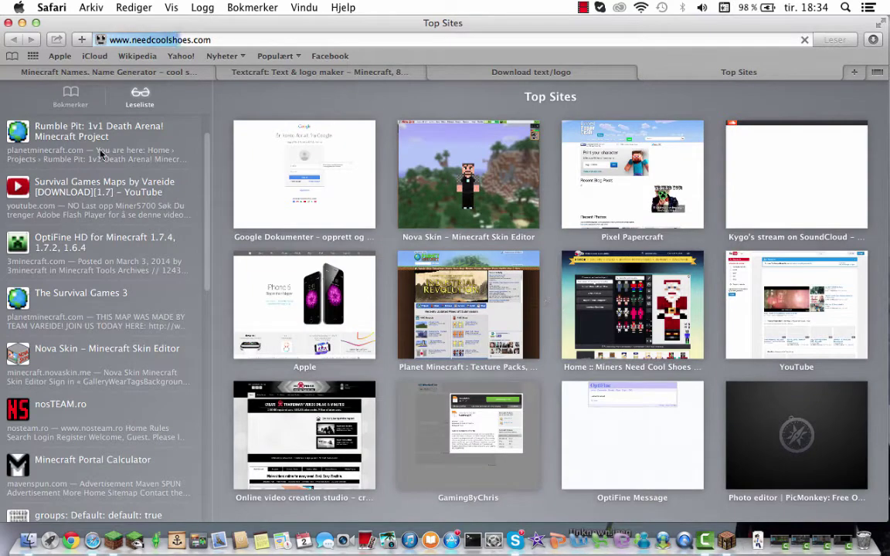
pyautogui.press('Return')
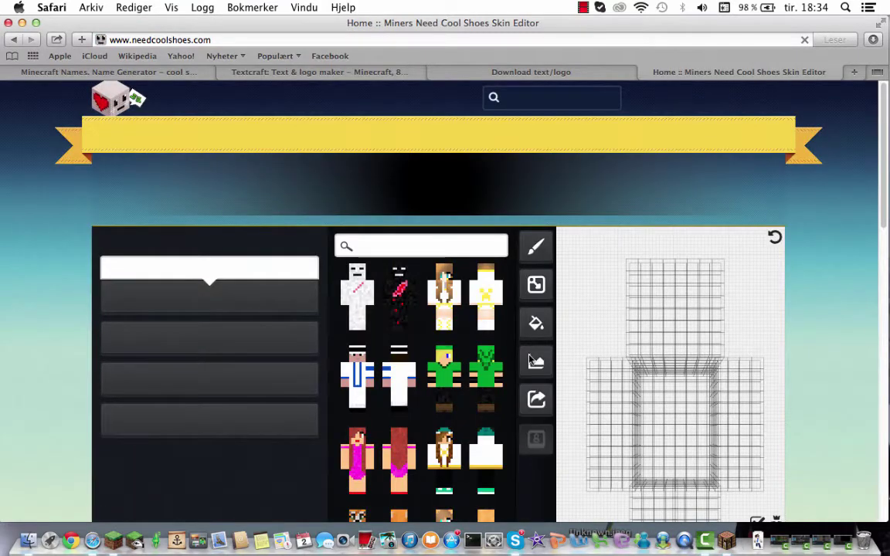
pyautogui.scroll(-3, 530, 360)
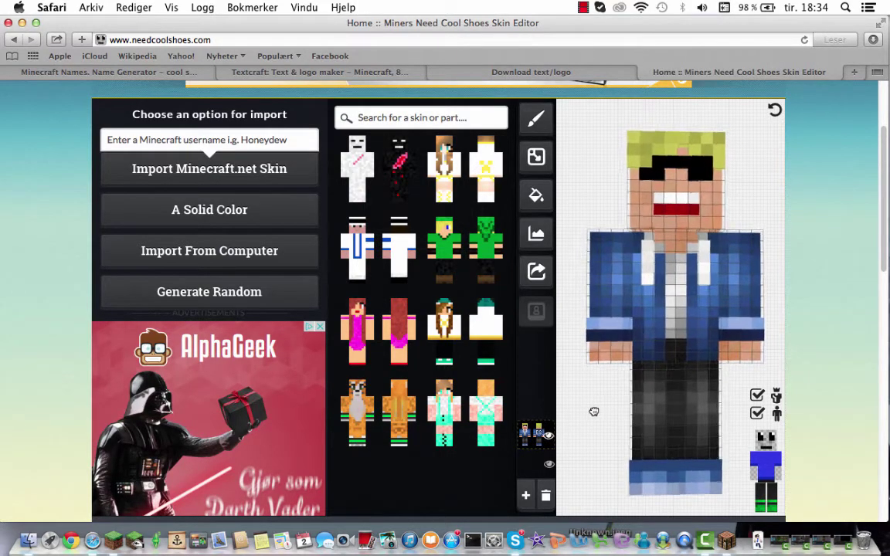
pyautogui.moveTo(594, 412)
pyautogui.mouseDown()
pyautogui.moveTo(614, 429)
pyautogui.moveTo(677, 400)
pyautogui.moveTo(744, 416)
pyautogui.moveTo(655, 421)
pyautogui.moveTo(596, 413)
pyautogui.mouseUp()
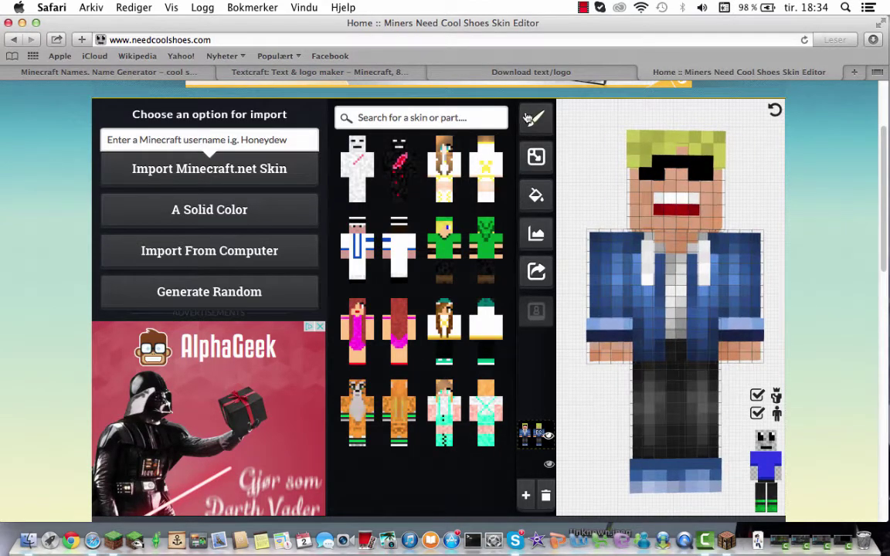
# Search the web for "santa skin" in a new tab and open The Skindex's santa skin results.
pyautogui.click(533, 73)
pyautogui.press('super+t')
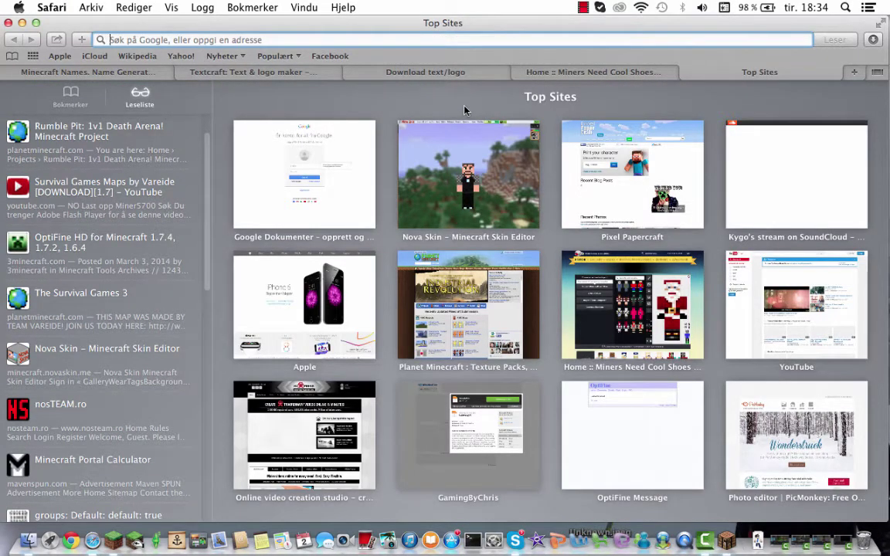
pyautogui.write('san')
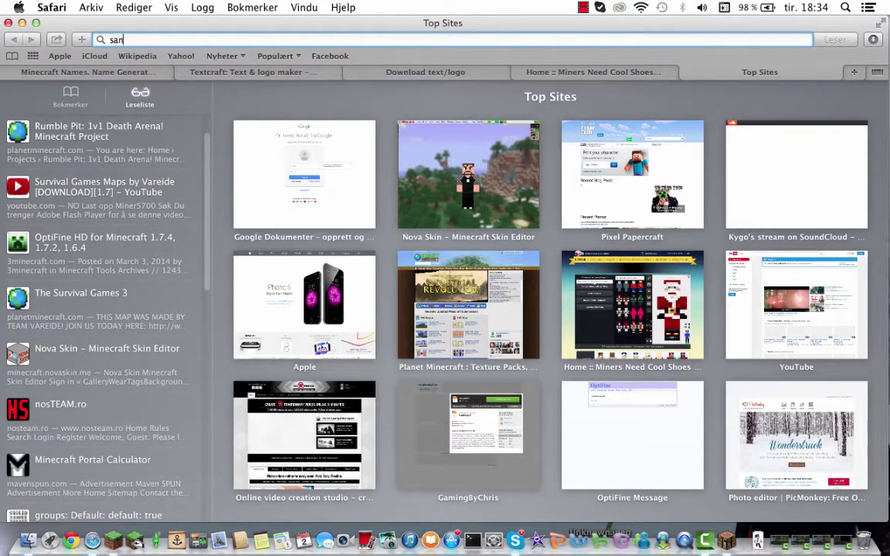
pyautogui.write('ta skin')
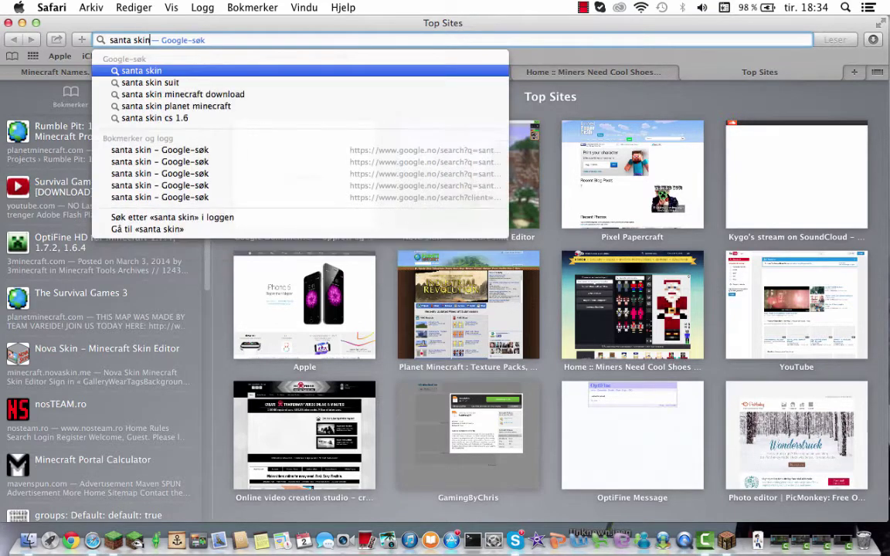
pyautogui.press('Return')
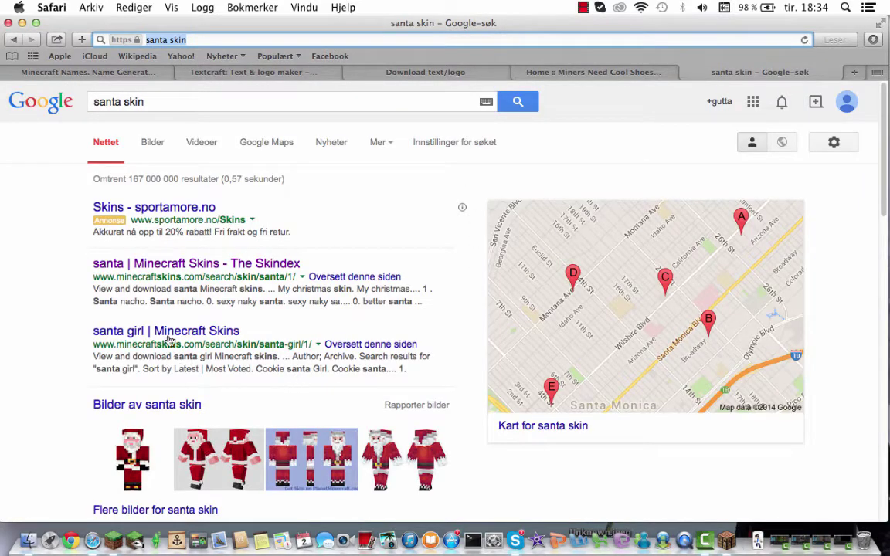
pyautogui.click(173, 265)
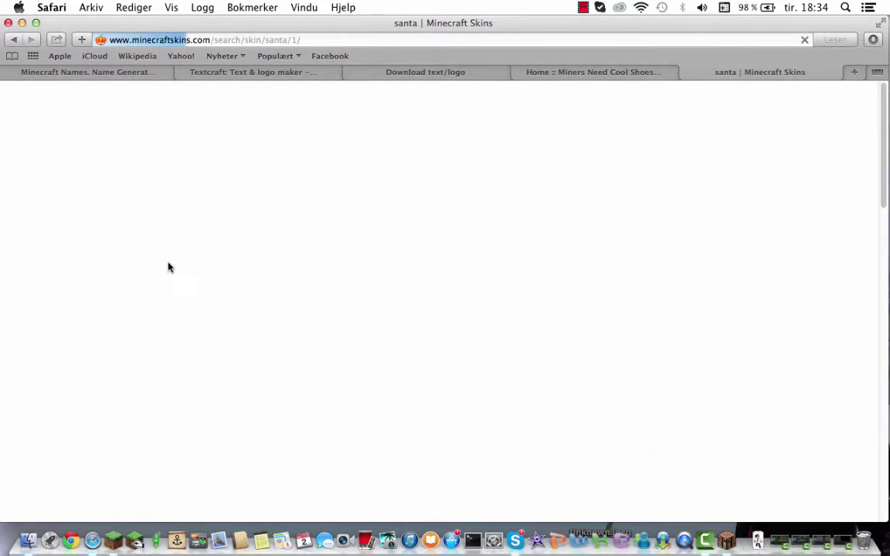
# Browse the santa skins, open the christmas cow skin and download it to the computer.
pyautogui.scroll(-2, 274, 324)
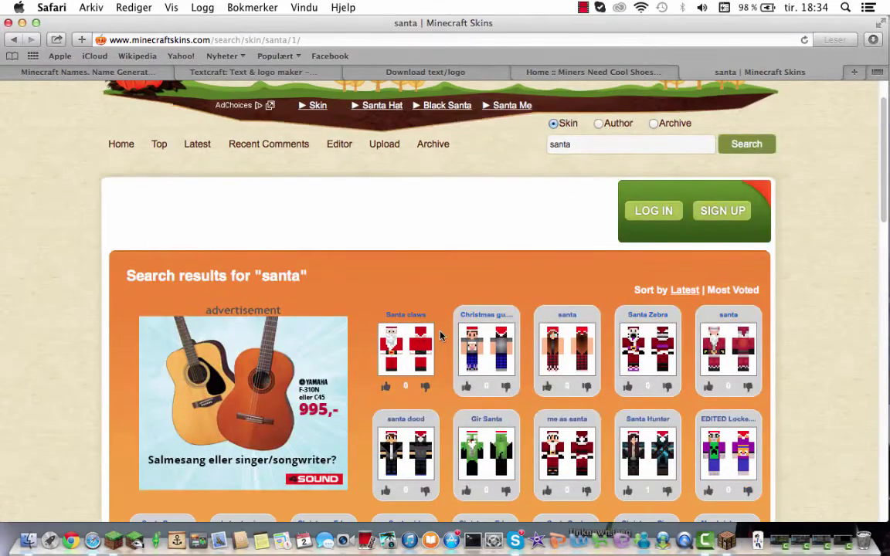
pyautogui.scroll(-3, 471, 344)
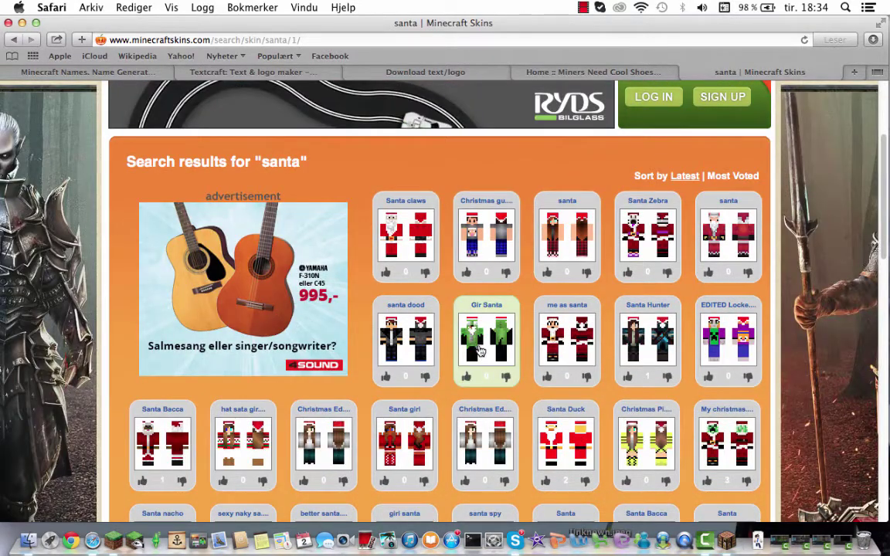
pyautogui.scroll(-3, 480, 352)
pyautogui.scroll(-1, 516, 423)
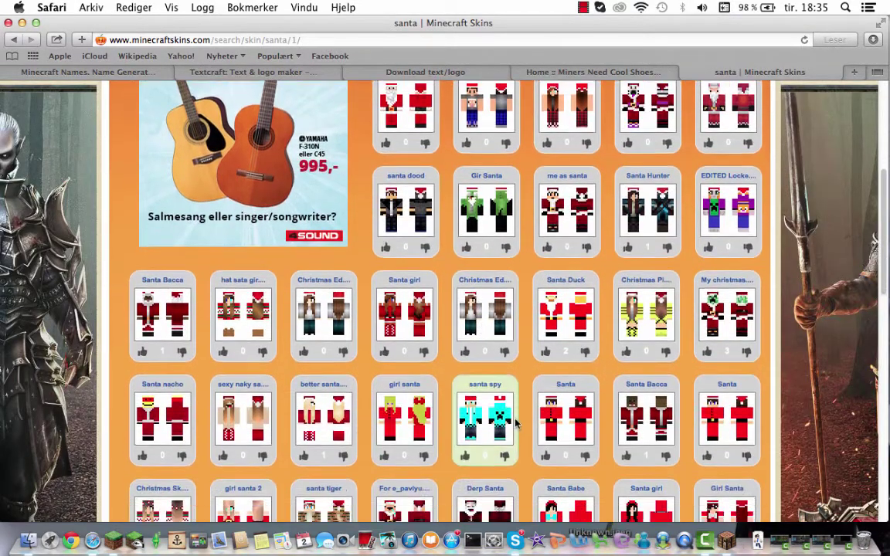
pyautogui.scroll(-4, 462, 376)
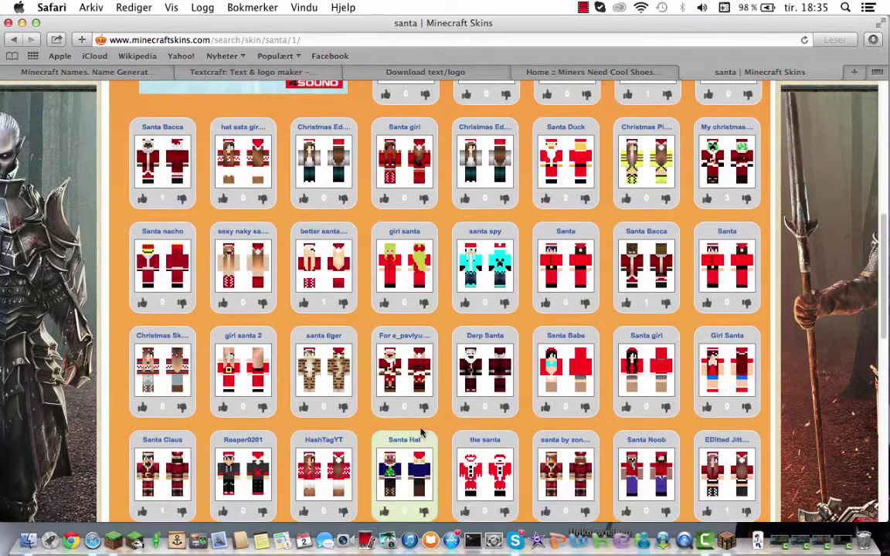
pyautogui.scroll(-5, 421, 433)
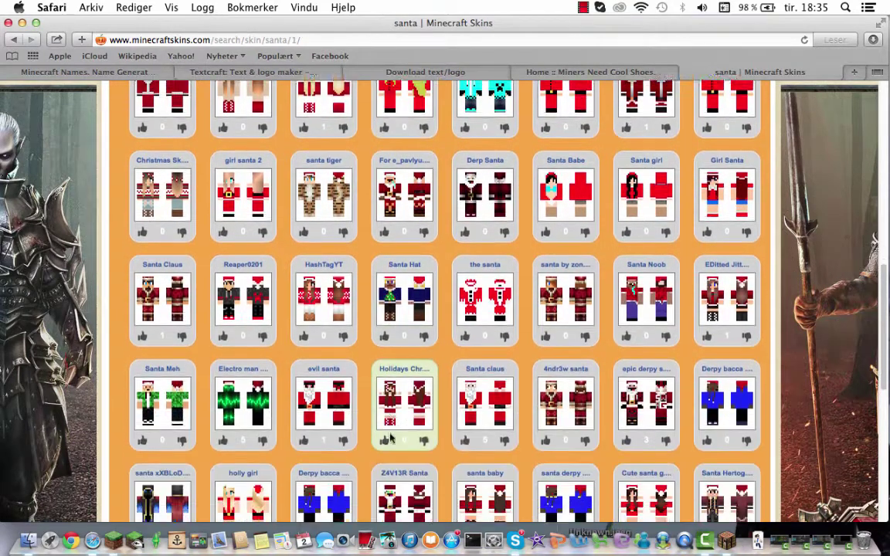
pyautogui.scroll(-5, 390, 438)
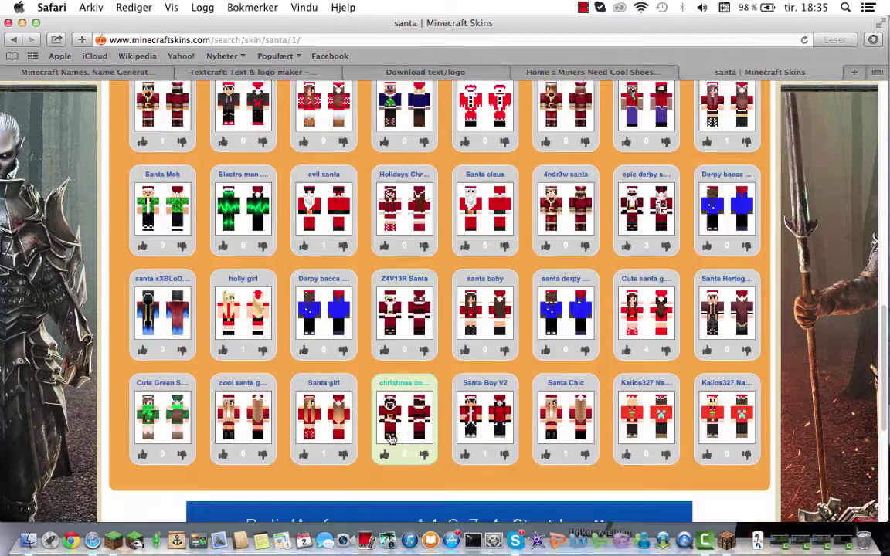
pyautogui.scroll(-2, 391, 438)
pyautogui.click(409, 372)
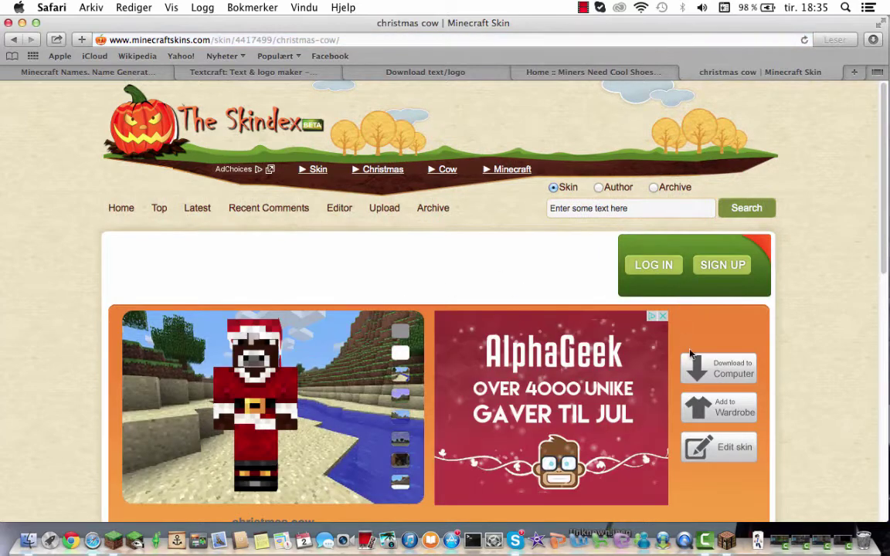
pyautogui.click(702, 371)
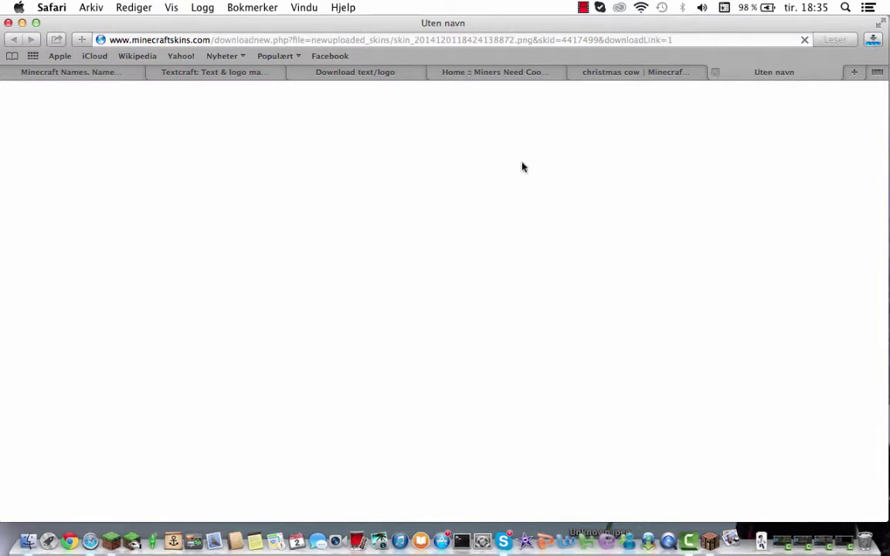
# Back in the skin editor, import skin_2014101020062743176.png from the downloads folder and hide the blond character's layer.
pyautogui.click(477, 70)
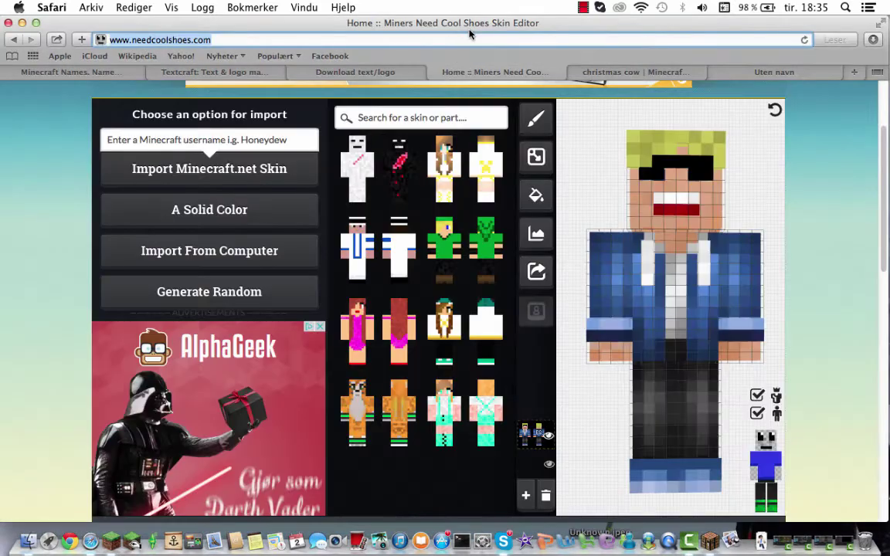
pyautogui.click(784, 131)
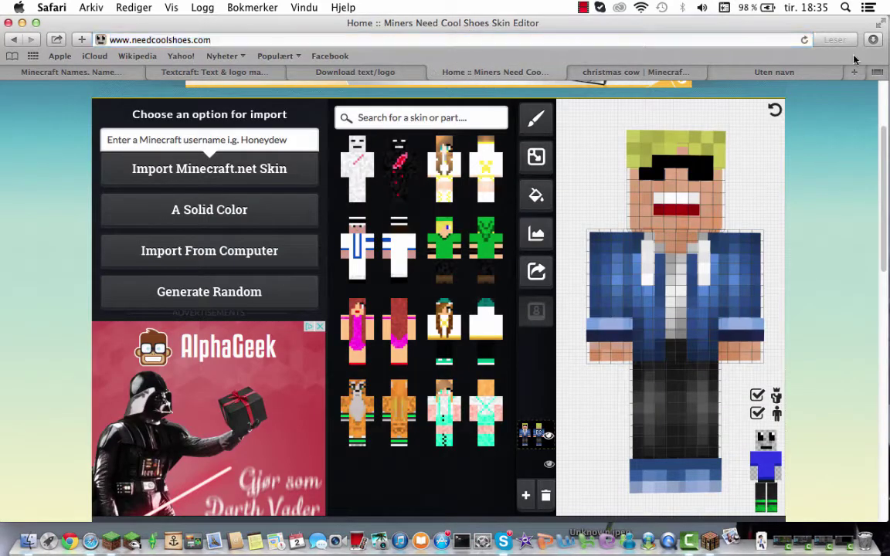
pyautogui.click(219, 260)
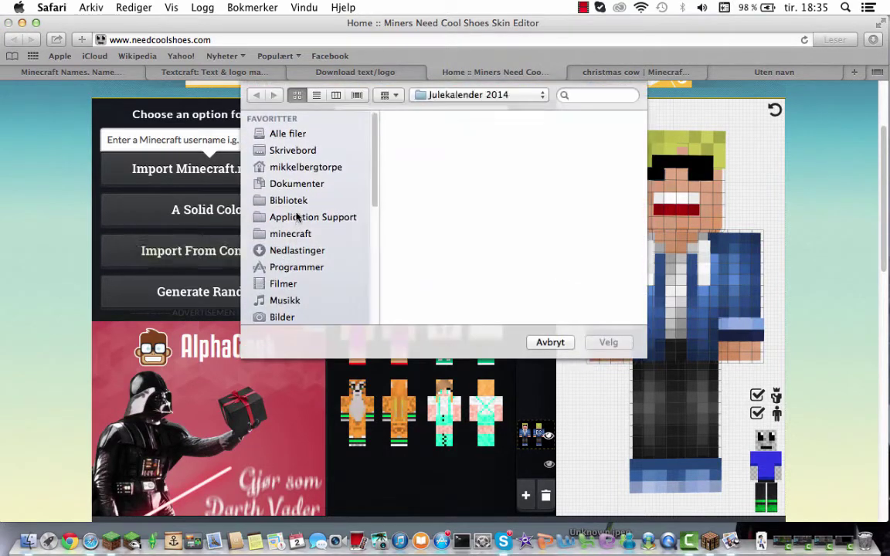
pyautogui.click(295, 253)
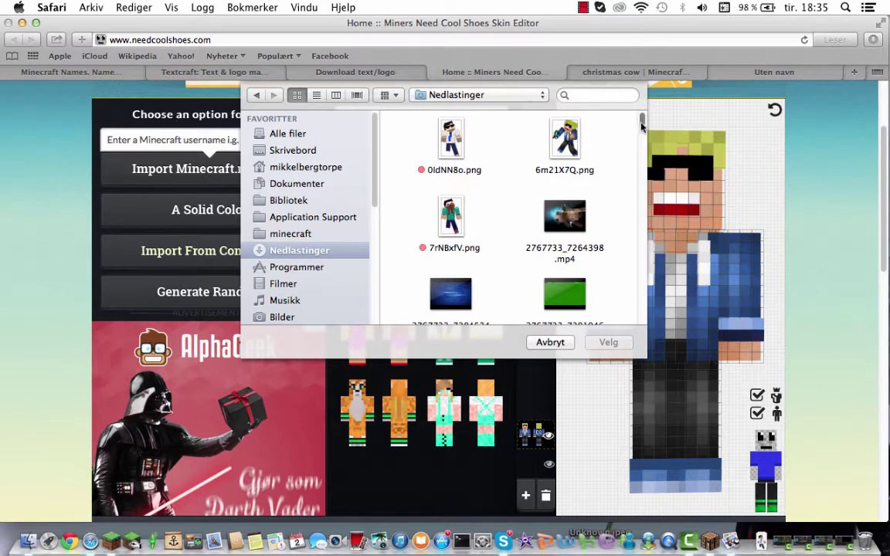
pyautogui.moveTo(641, 126); pyautogui.dragTo(623, 264)
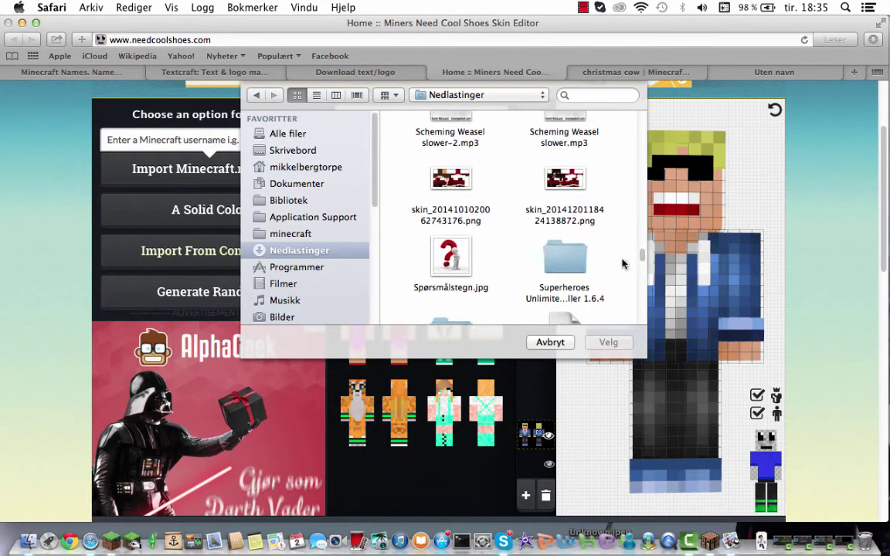
pyautogui.click(460, 187)
pyautogui.click(608, 342)
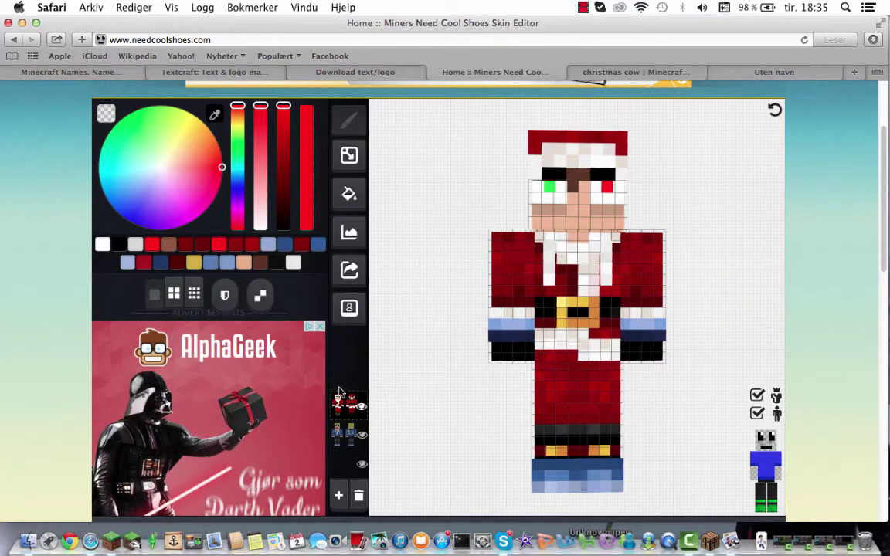
pyautogui.click(362, 435)
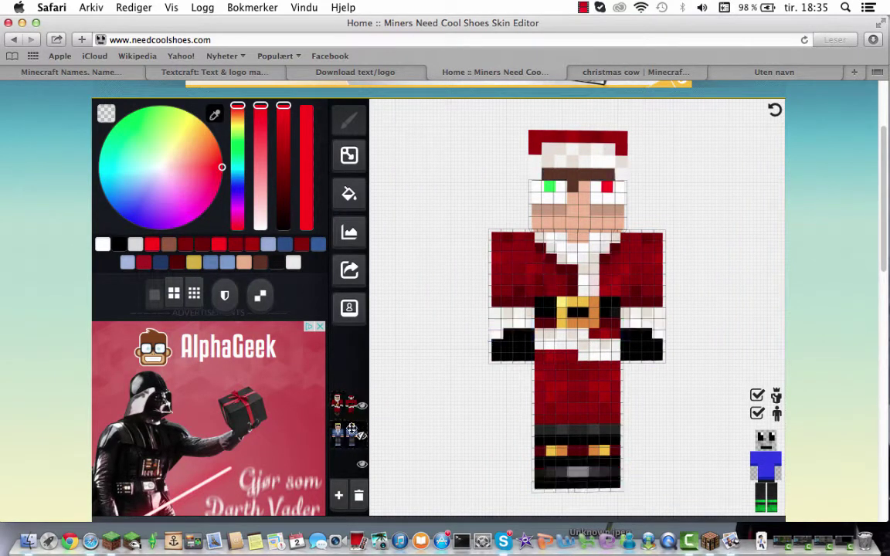
pyautogui.click(348, 268)
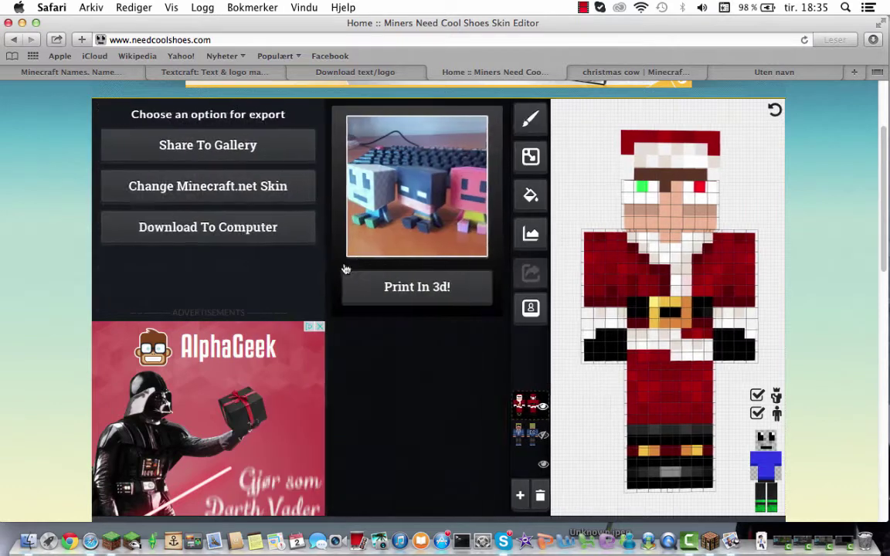
pyautogui.click(470, 207)
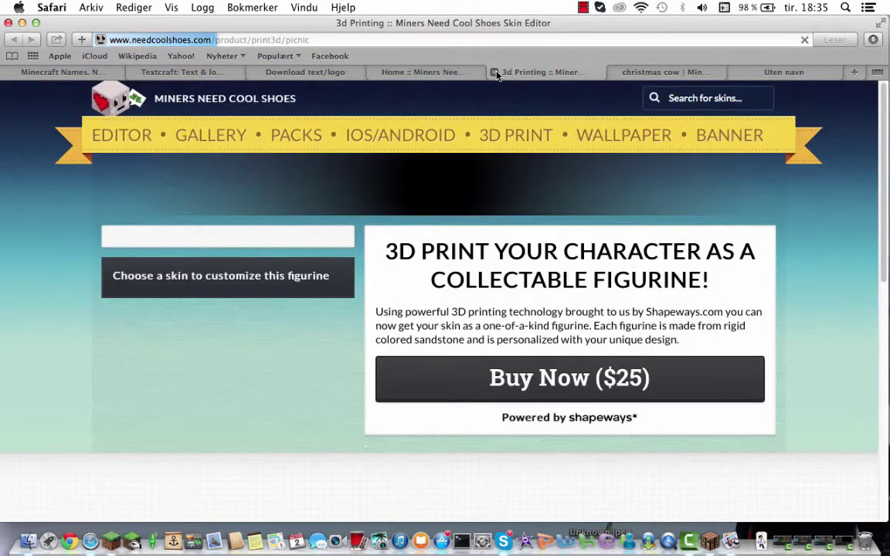
pyautogui.click(493, 71)
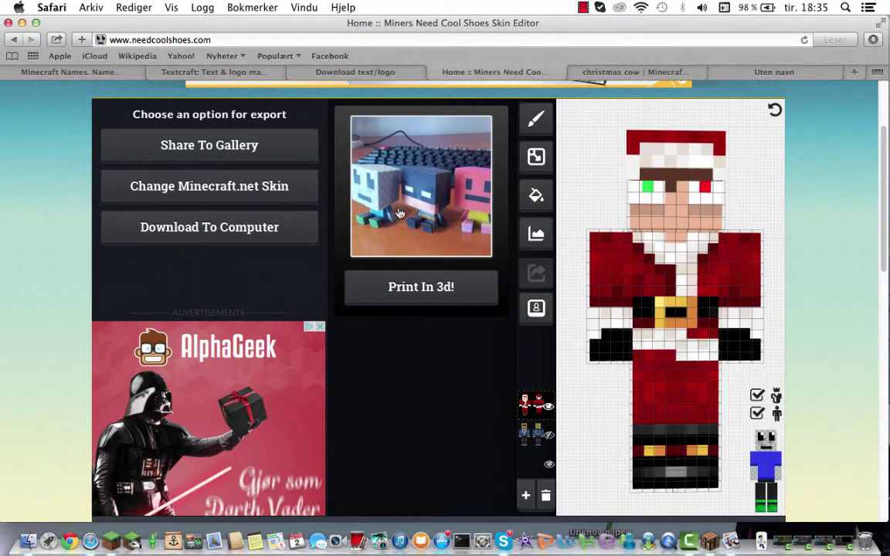
# Flip the Santa skin's "Skin" and "Armor", and hide the body, both arms and both legs so only the head shows.
pyautogui.click(518, 230)
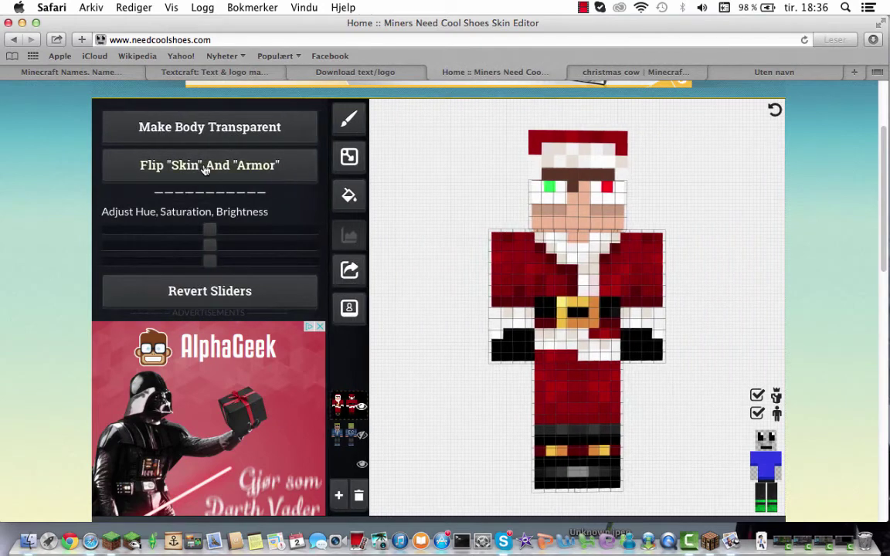
pyautogui.click(205, 169)
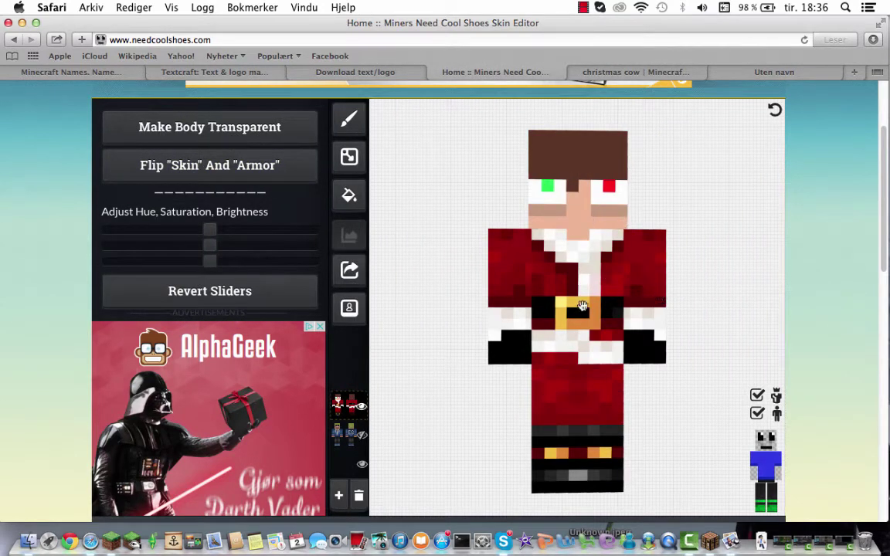
pyautogui.click(766, 461)
pyautogui.click(755, 467)
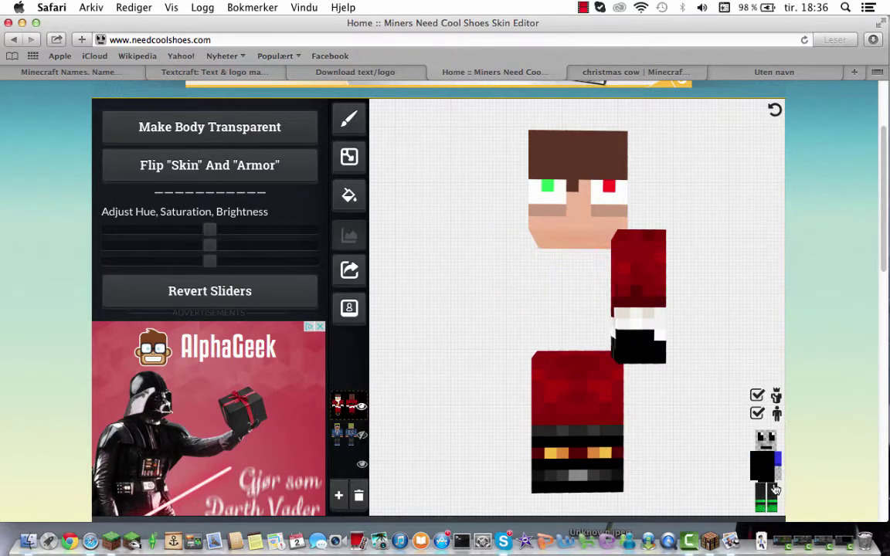
pyautogui.click(777, 466)
pyautogui.click(771, 494)
pyautogui.click(760, 494)
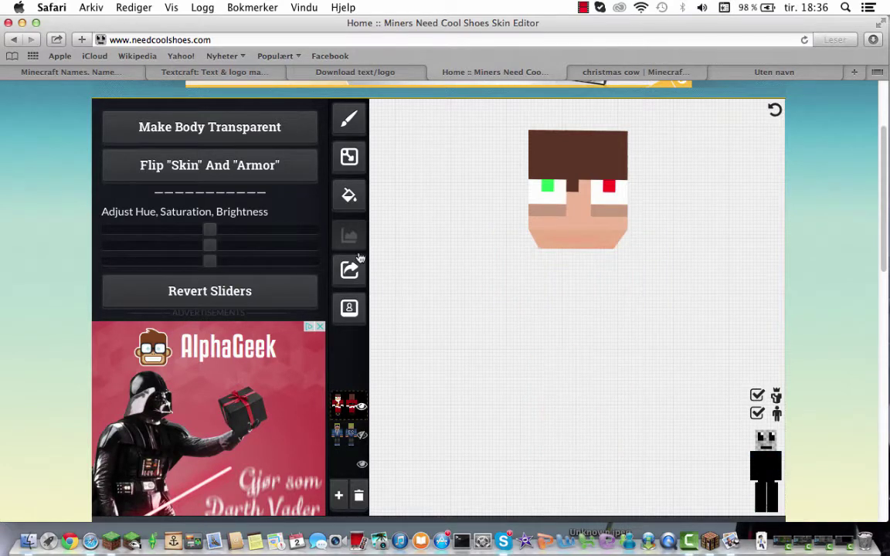
# Erase the hair and face from all sides of the head's outer layer with the largest transparent brush, and hide the armor overlay.
pyautogui.click(352, 115)
pyautogui.click(109, 114)
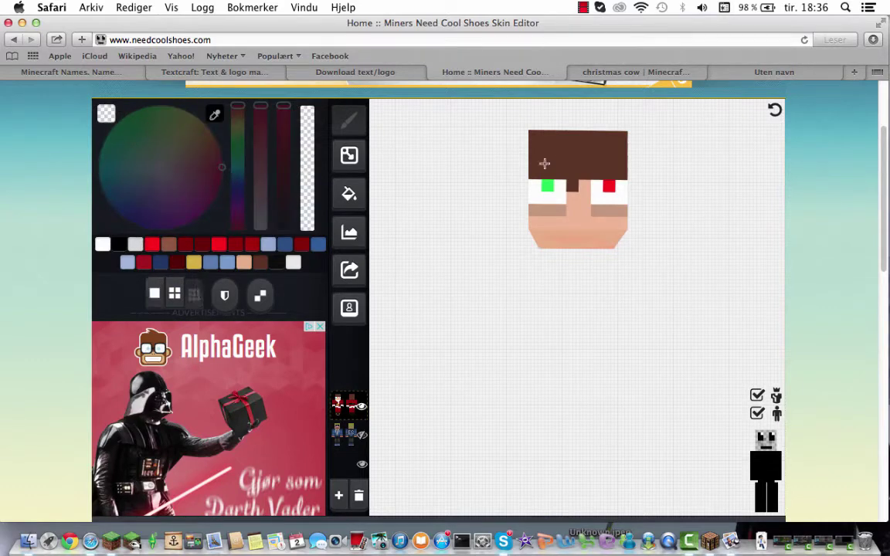
pyautogui.moveTo(542, 163)
pyautogui.mouseDown()
pyautogui.moveTo(541, 137)
pyautogui.moveTo(606, 156)
pyautogui.moveTo(537, 177)
pyautogui.moveTo(541, 229)
pyautogui.moveTo(599, 246)
pyautogui.moveTo(609, 233)
pyautogui.mouseUp()
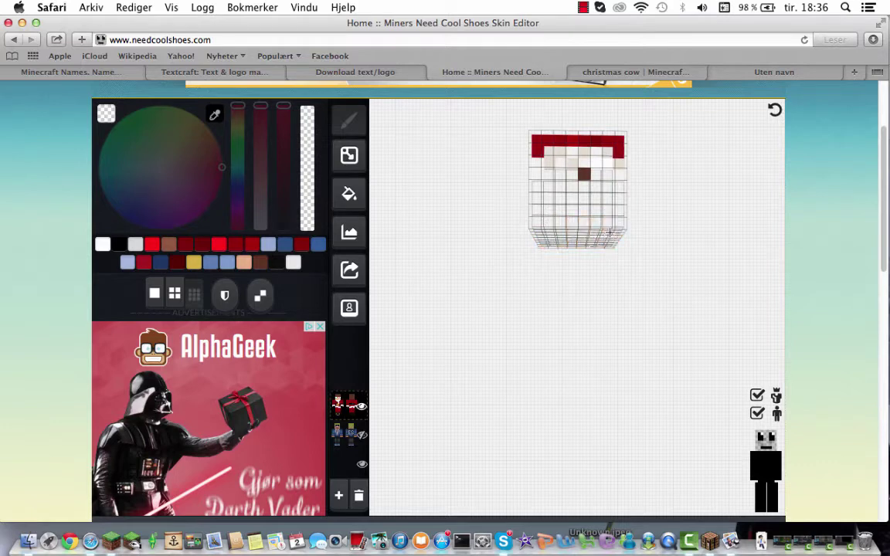
pyautogui.moveTo(670, 204)
pyautogui.mouseDown()
pyautogui.moveTo(594, 208)
pyautogui.moveTo(605, 220)
pyautogui.moveTo(618, 187)
pyautogui.moveTo(542, 147)
pyautogui.moveTo(621, 150)
pyautogui.mouseUp()
pyautogui.moveTo(648, 158); pyautogui.dragTo(593, 158)
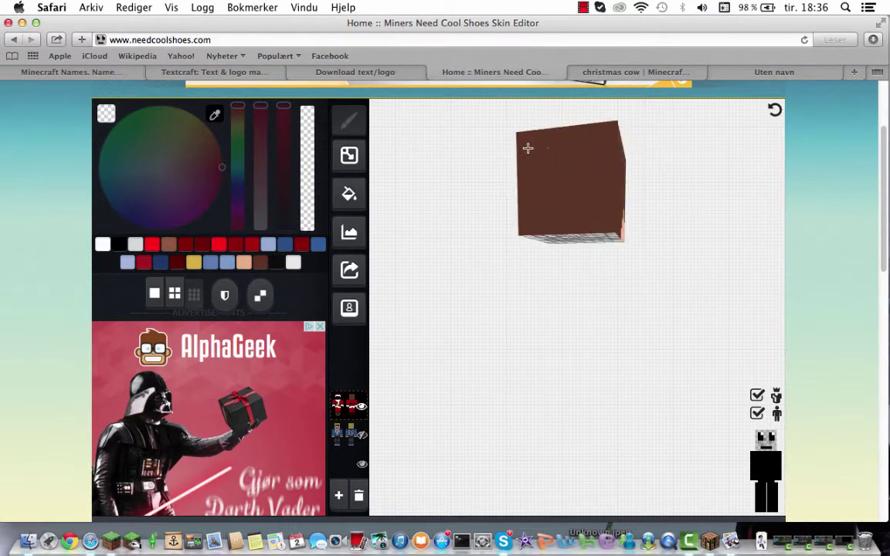
pyautogui.moveTo(527, 147)
pyautogui.mouseDown()
pyautogui.moveTo(614, 135)
pyautogui.moveTo(602, 161)
pyautogui.moveTo(531, 178)
pyautogui.moveTo(526, 206)
pyautogui.moveTo(647, 205)
pyautogui.moveTo(643, 191)
pyautogui.mouseUp()
pyautogui.moveTo(551, 170)
pyautogui.mouseDown()
pyautogui.moveTo(630, 145)
pyautogui.moveTo(594, 156)
pyautogui.moveTo(617, 206)
pyautogui.moveTo(564, 224)
pyautogui.moveTo(598, 205)
pyautogui.moveTo(635, 230)
pyautogui.moveTo(624, 210)
pyautogui.moveTo(589, 191)
pyautogui.mouseUp()
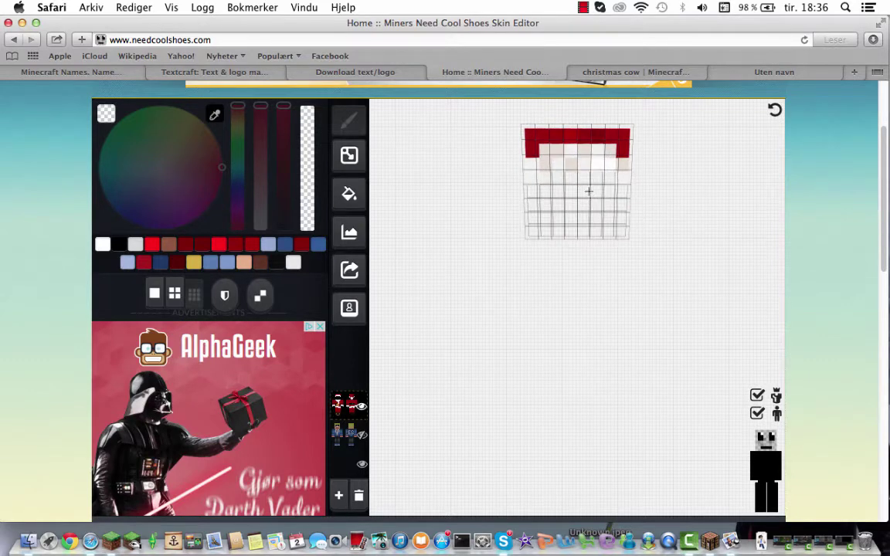
pyautogui.click(757, 395)
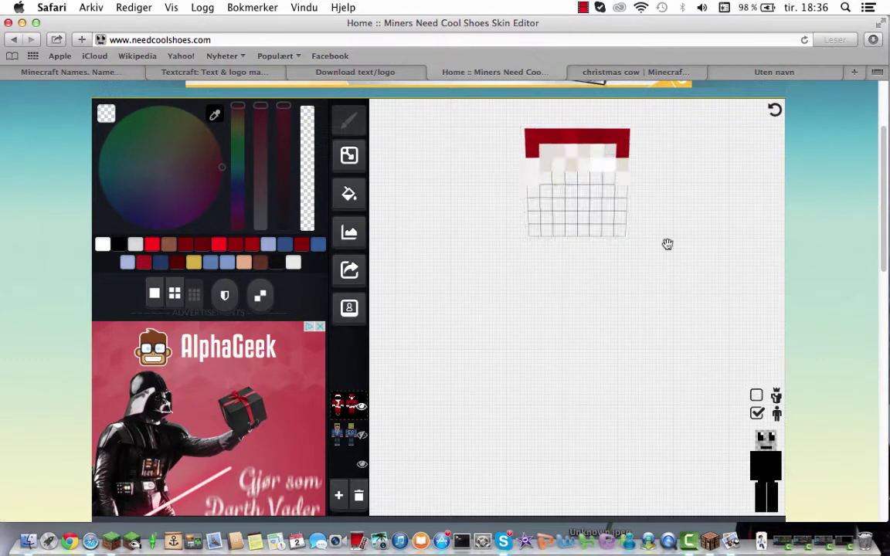
# Erase the red and white Santa hat from every side of the head's base layer.
pyautogui.moveTo(628, 143)
pyautogui.mouseDown()
pyautogui.moveTo(582, 145)
pyautogui.moveTo(536, 172)
pyautogui.moveTo(636, 174)
pyautogui.mouseUp()
pyautogui.moveTo(573, 164)
pyautogui.mouseDown()
pyautogui.moveTo(567, 171)
pyautogui.moveTo(637, 190)
pyautogui.moveTo(562, 148)
pyautogui.mouseUp()
pyautogui.moveTo(689, 173); pyautogui.dragTo(608, 170)
pyautogui.moveTo(542, 166)
pyautogui.mouseDown()
pyautogui.moveTo(623, 175)
pyautogui.moveTo(545, 183)
pyautogui.moveTo(618, 220)
pyautogui.moveTo(577, 135)
pyautogui.moveTo(529, 136)
pyautogui.mouseUp()
pyautogui.moveTo(711, 168); pyautogui.dragTo(596, 165)
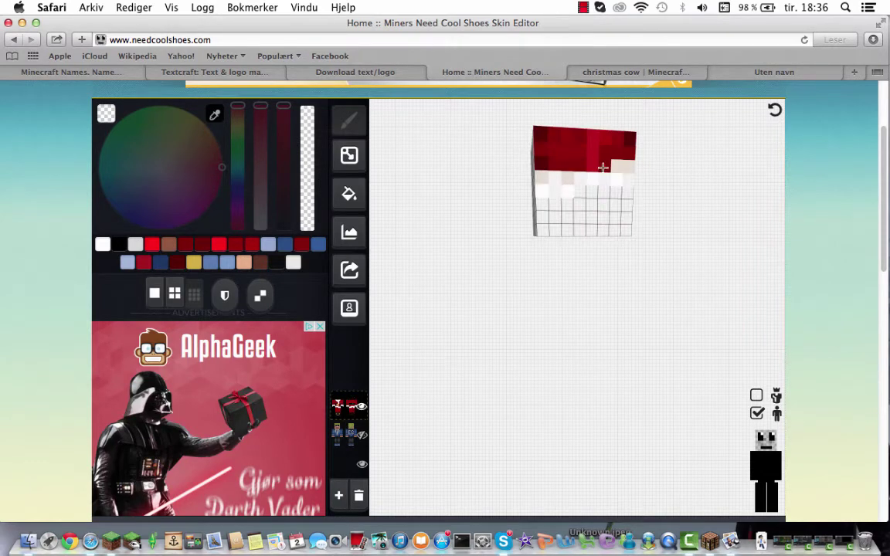
pyautogui.moveTo(543, 154); pyautogui.dragTo(593, 147)
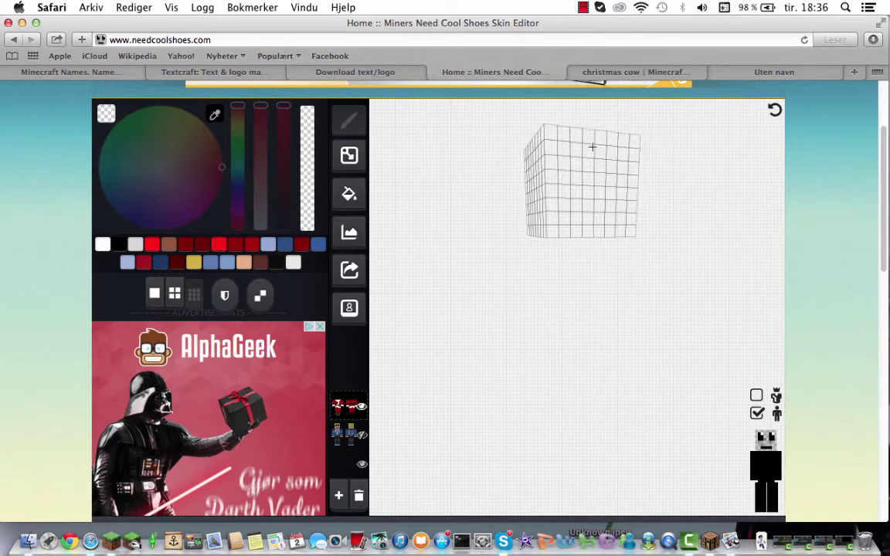
# Show the armor overlay and erase the brown hair and red hat pixels from the top of the head.
pyautogui.click(757, 394)
pyautogui.moveTo(731, 322); pyautogui.dragTo(728, 351)
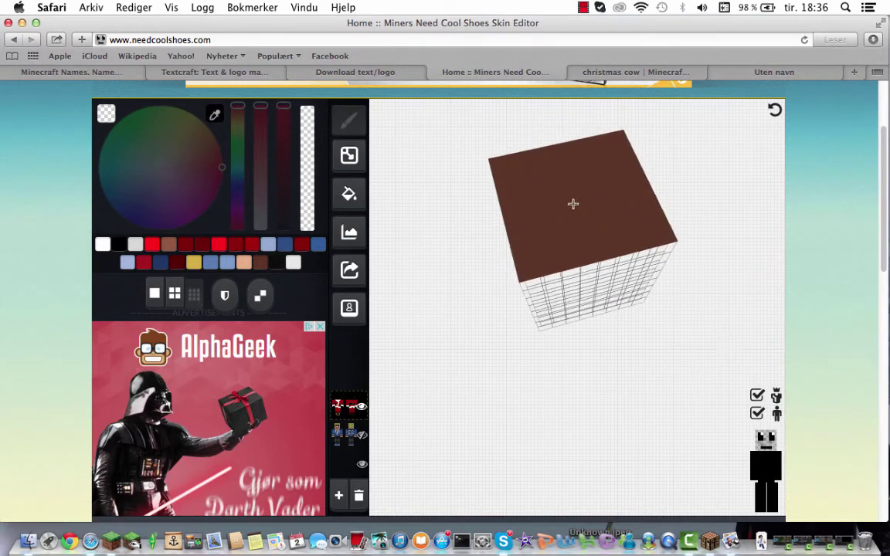
pyautogui.moveTo(573, 204)
pyautogui.mouseDown()
pyautogui.moveTo(550, 184)
pyautogui.moveTo(559, 144)
pyautogui.moveTo(500, 172)
pyautogui.mouseUp()
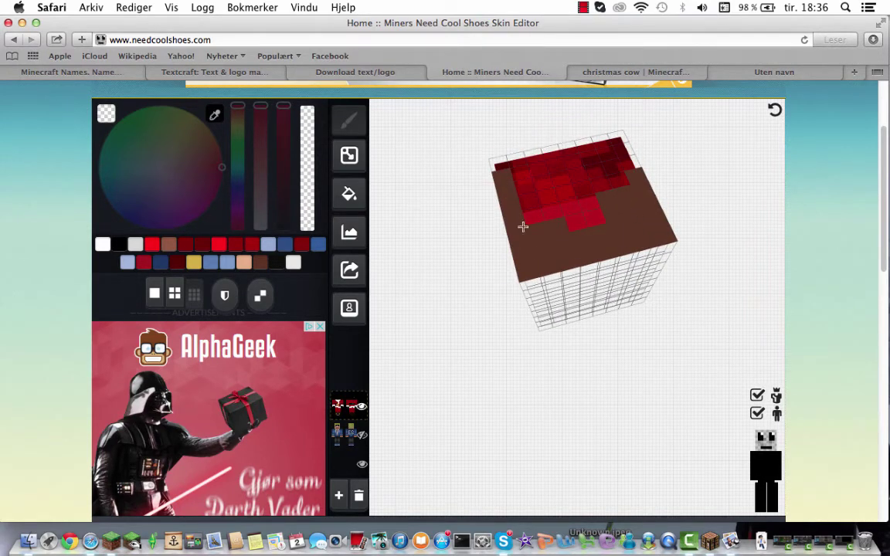
pyautogui.moveTo(523, 226)
pyautogui.mouseDown()
pyautogui.moveTo(661, 232)
pyautogui.moveTo(632, 202)
pyautogui.moveTo(627, 180)
pyautogui.moveTo(536, 229)
pyautogui.moveTo(532, 253)
pyautogui.moveTo(620, 179)
pyautogui.moveTo(552, 154)
pyautogui.moveTo(600, 140)
pyautogui.moveTo(450, 160)
pyautogui.moveTo(538, 187)
pyautogui.mouseUp()
pyautogui.click(757, 396)
pyautogui.click(757, 396)
# Unhide the body, arms and legs, and show the blond character's layer beneath the Santa suit.
pyautogui.click(766, 465)
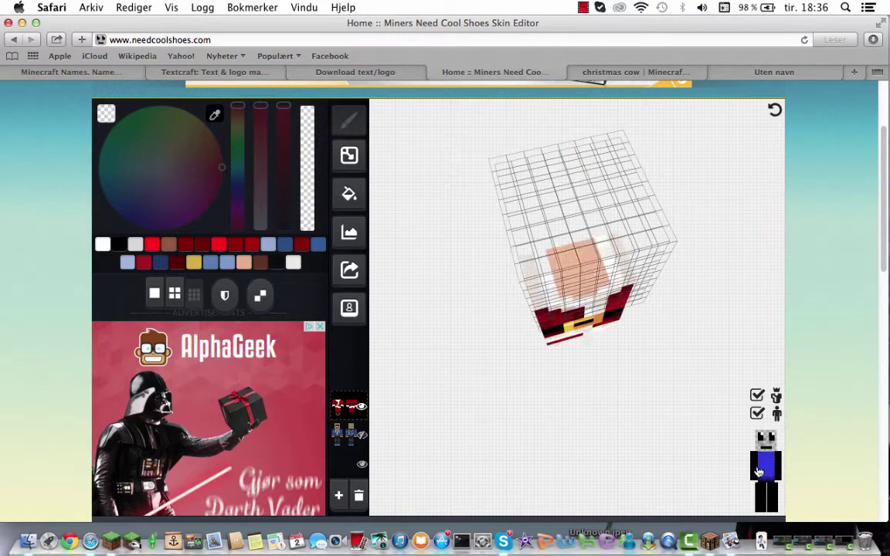
pyautogui.click(773, 500)
pyautogui.click(761, 497)
pyautogui.moveTo(734, 454); pyautogui.dragTo(701, 400)
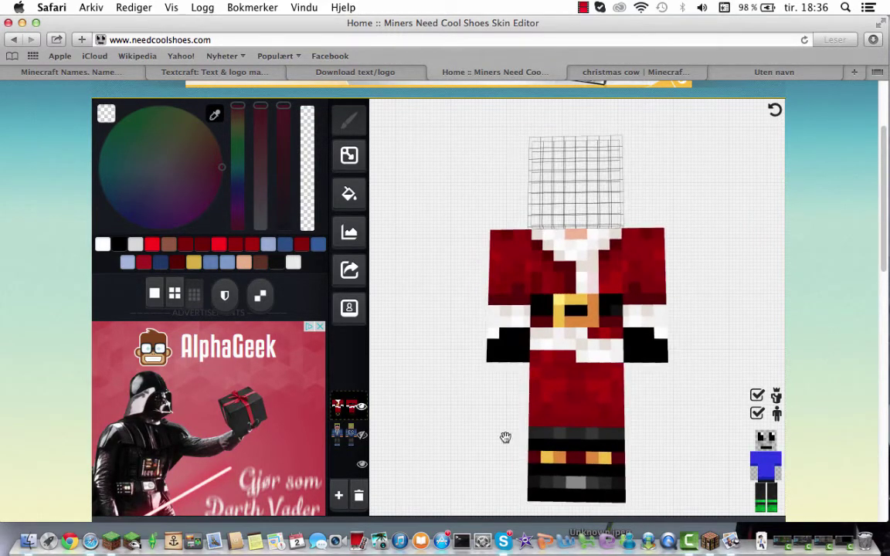
pyautogui.click(363, 436)
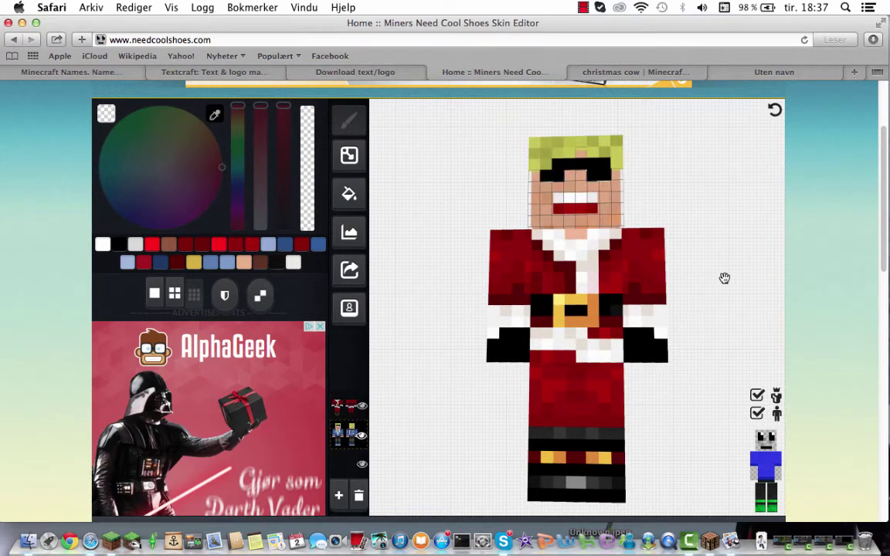
pyautogui.click(757, 395)
pyautogui.click(757, 395)
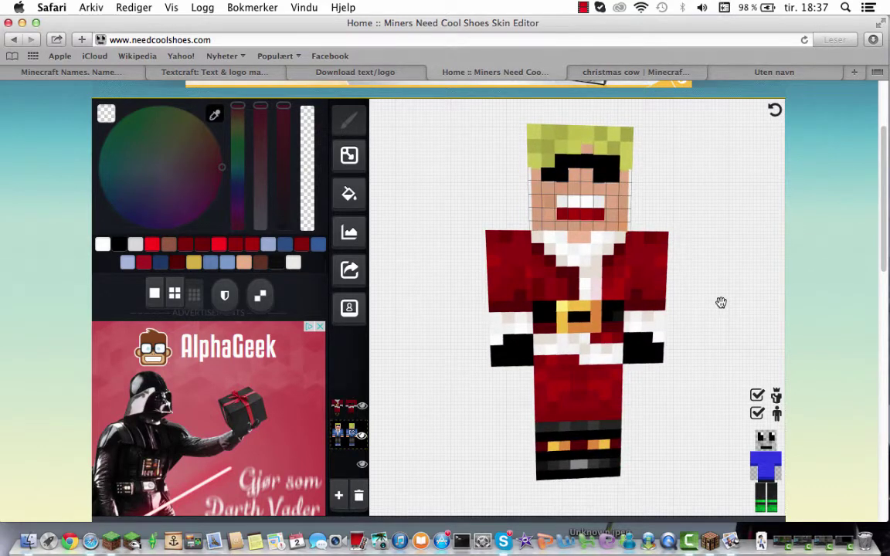
pyautogui.moveTo(720, 303)
pyautogui.mouseDown()
pyautogui.moveTo(733, 302)
pyautogui.moveTo(720, 309)
pyautogui.mouseUp()
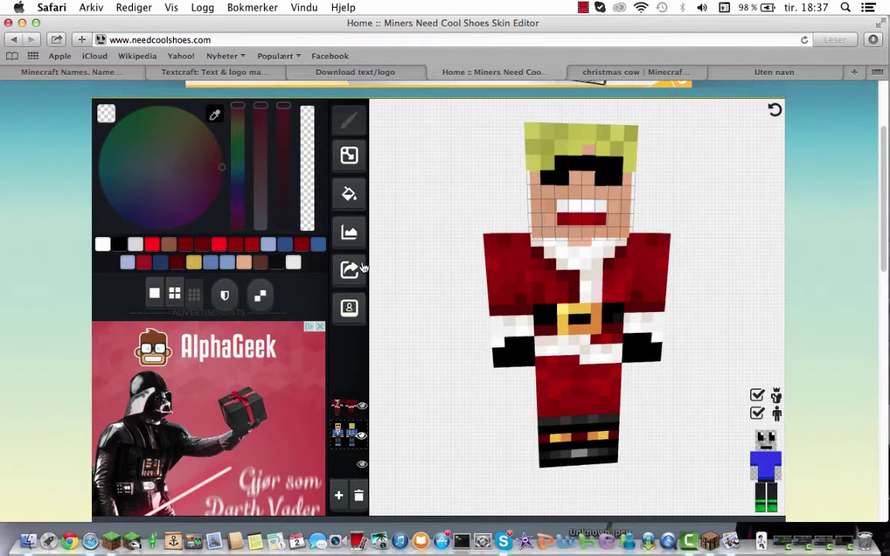
# Import skin_2014120118424138872.png from the downloads folder as a new layer.
pyautogui.click(350, 241)
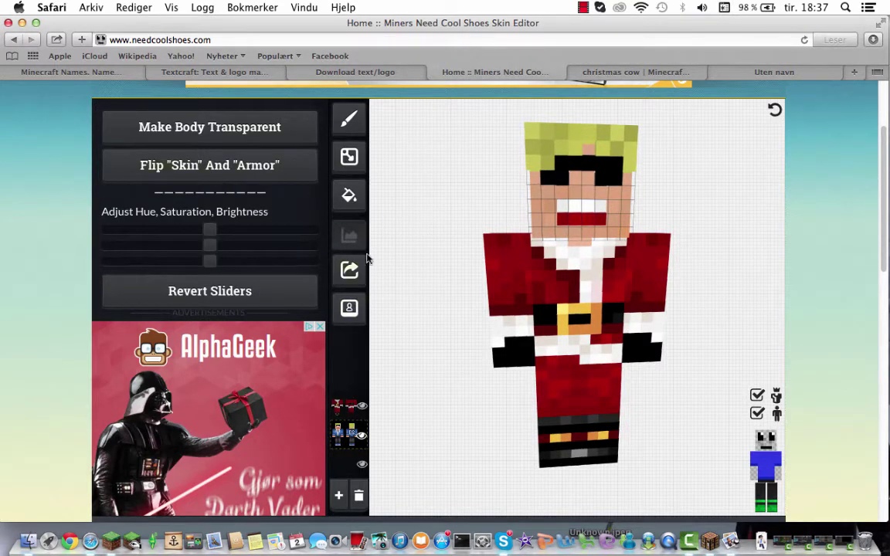
pyautogui.click(349, 196)
pyautogui.click(349, 272)
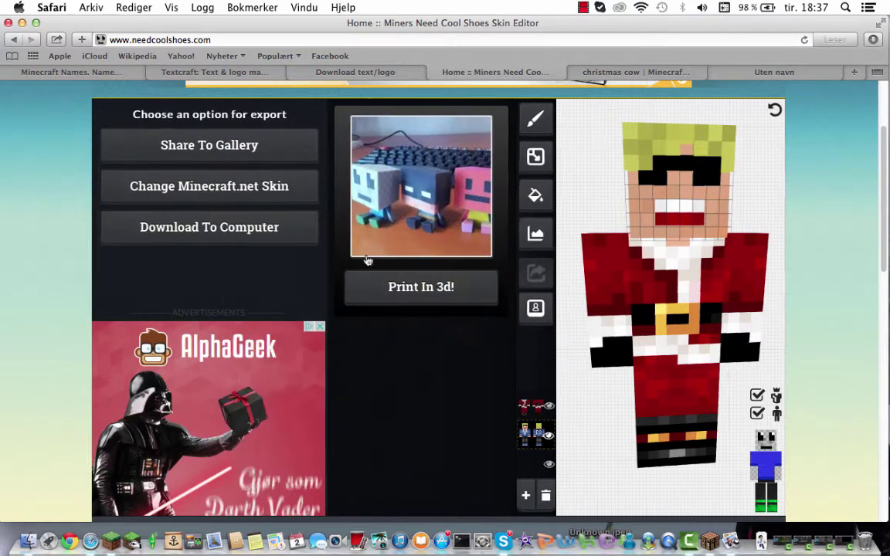
pyautogui.click(532, 308)
pyautogui.click(177, 246)
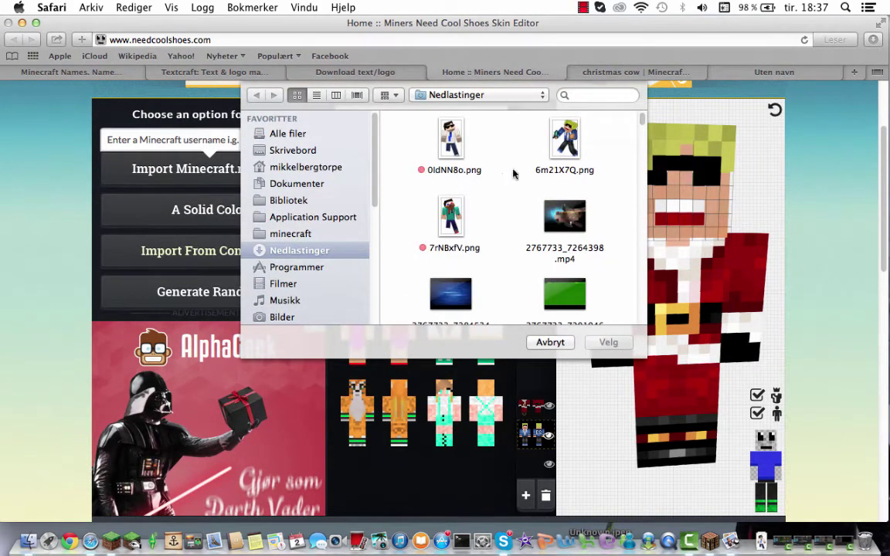
pyautogui.moveTo(641, 124); pyautogui.dragTo(645, 191)
pyautogui.moveTo(648, 202); pyautogui.dragTo(649, 253)
pyautogui.click(555, 271)
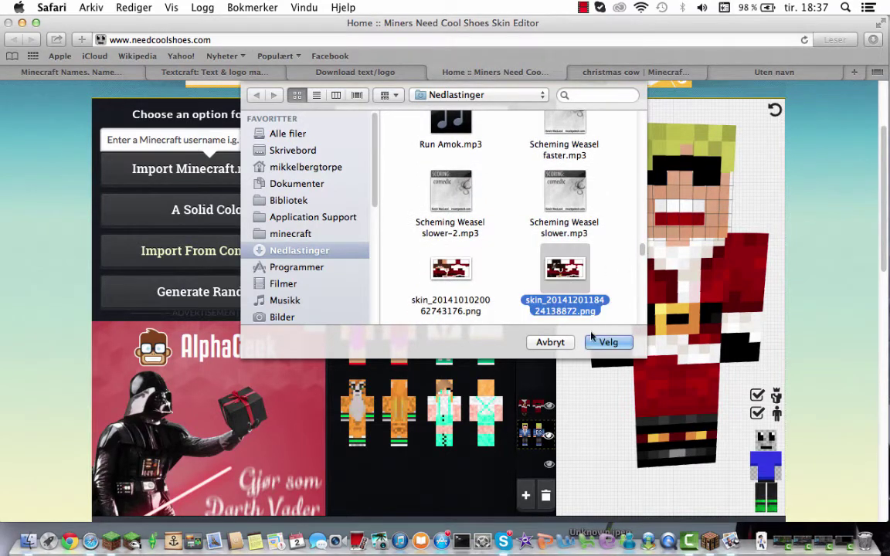
pyautogui.click(602, 343)
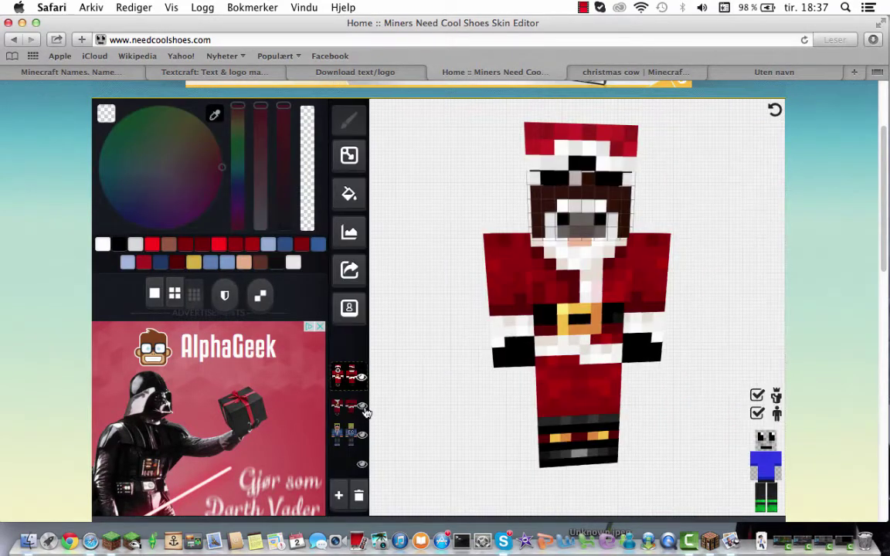
# Hide the Santa suit and blond character layers, and display only the base skin without the armor overlay.
pyautogui.click(365, 409)
pyautogui.click(362, 438)
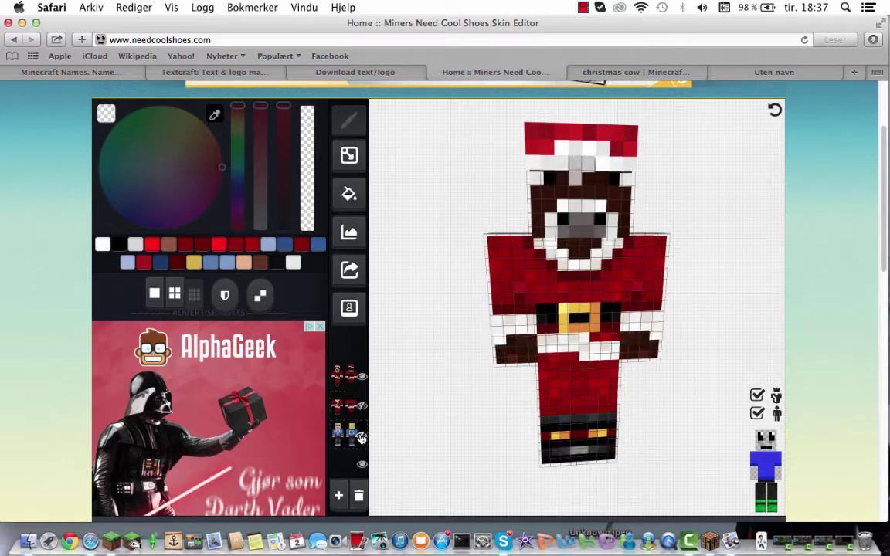
pyautogui.click(345, 373)
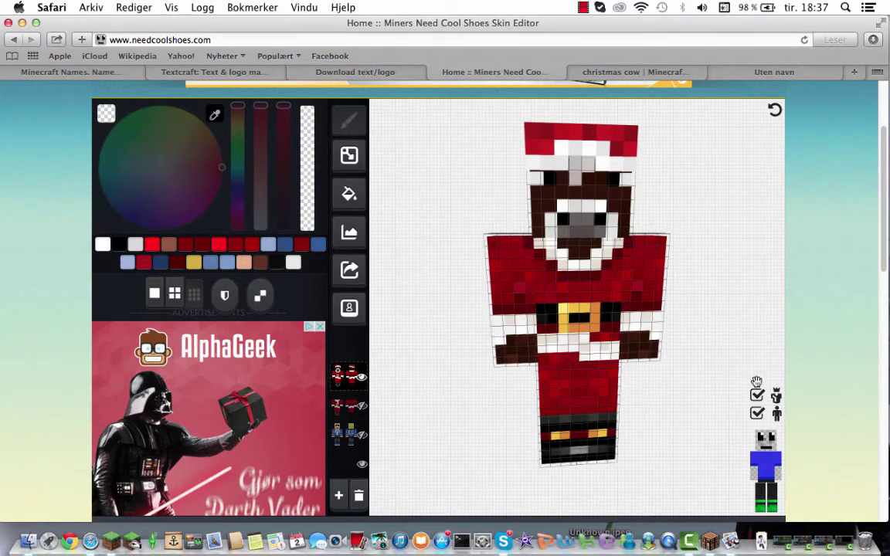
pyautogui.click(758, 412)
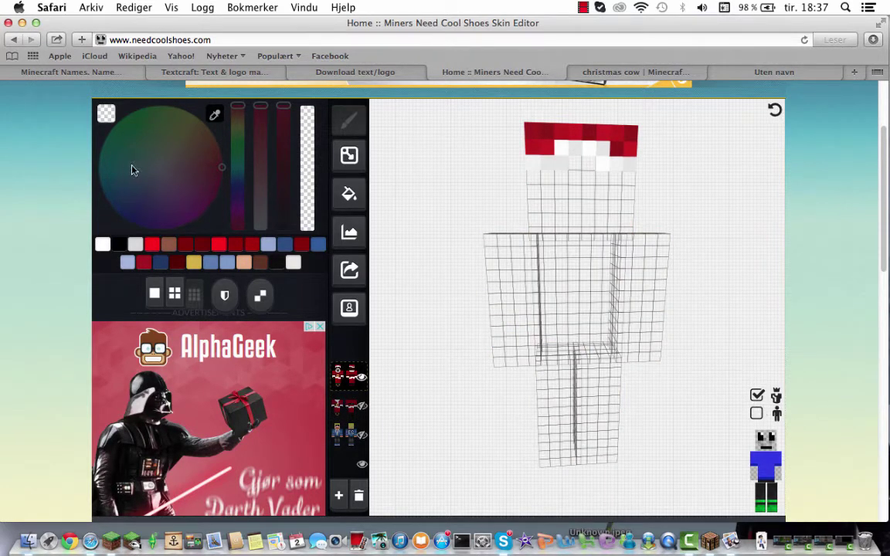
pyautogui.click(365, 411)
pyautogui.click(365, 411)
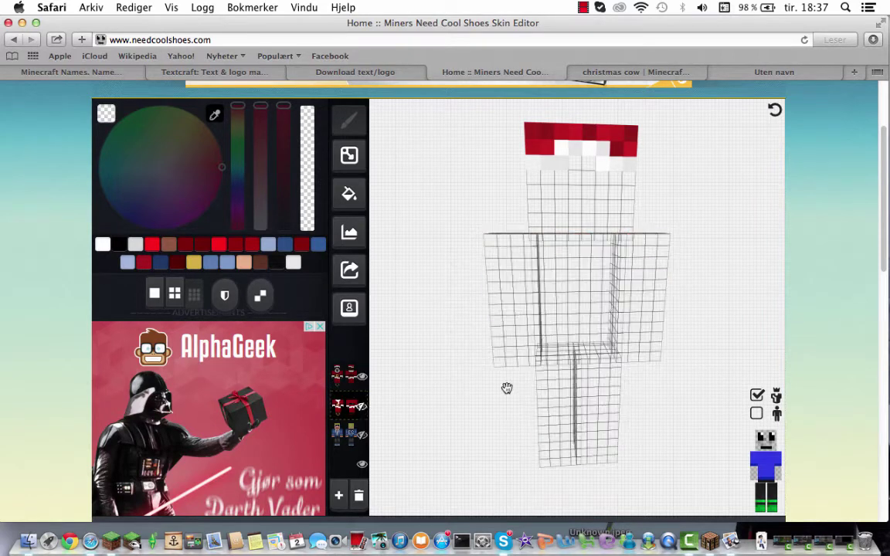
pyautogui.click(756, 395)
pyautogui.click(756, 413)
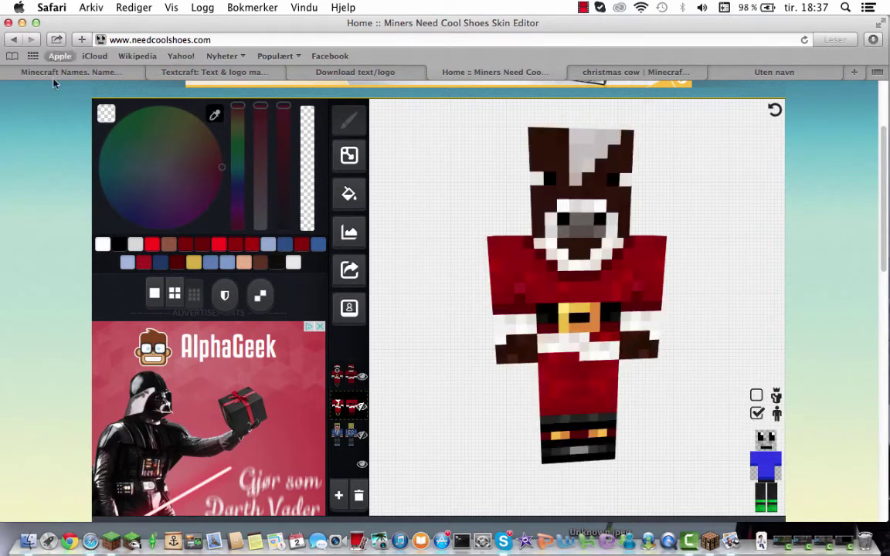
# Clear the stray red patch from the Santa suit layer's head, hide that layer again, and select the visible cow layer.
pyautogui.click(107, 114)
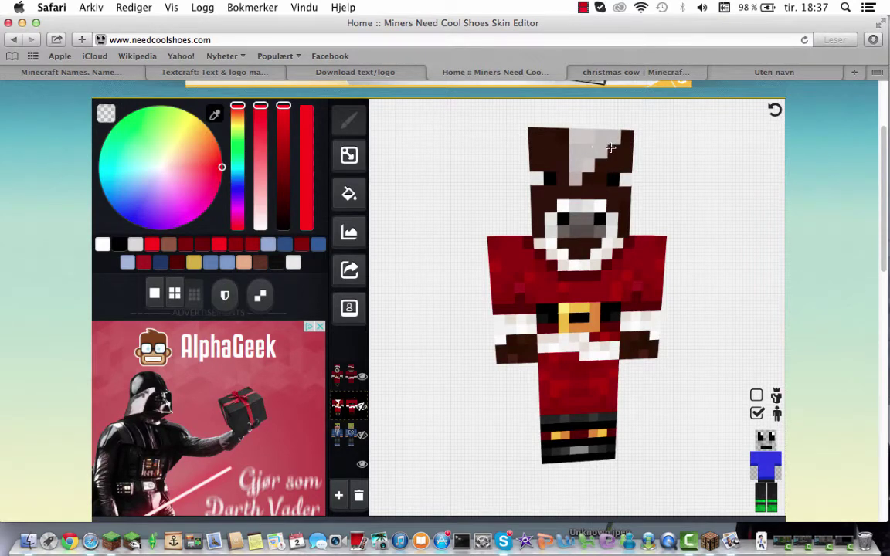
pyautogui.click(107, 117)
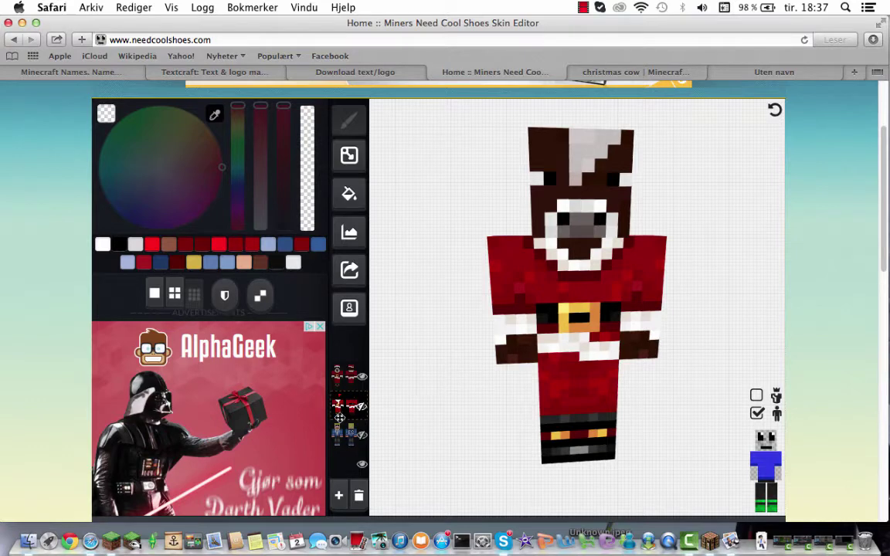
pyautogui.click(351, 380)
pyautogui.click(361, 378)
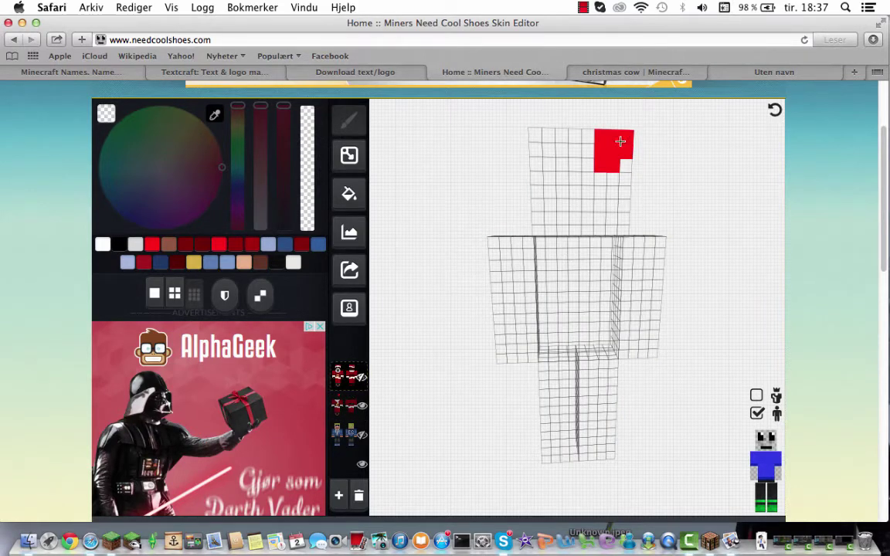
pyautogui.click(351, 399)
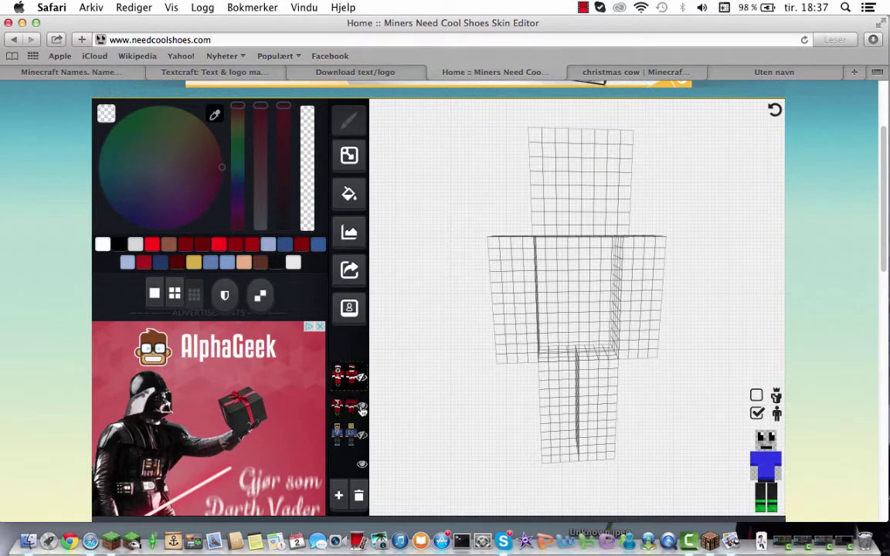
pyautogui.click(348, 377)
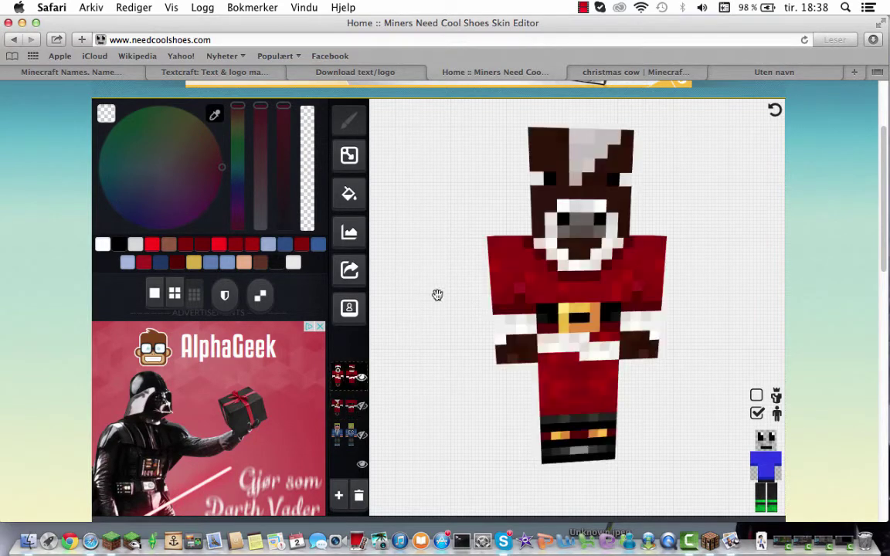
# Erase the front of the cow's head, torso, arms and legs with the transparent brush.
pyautogui.click(105, 118)
pyautogui.click(106, 114)
pyautogui.moveTo(567, 159)
pyautogui.mouseDown()
pyautogui.moveTo(622, 165)
pyautogui.moveTo(536, 149)
pyautogui.moveTo(533, 220)
pyautogui.moveTo(632, 247)
pyautogui.moveTo(583, 226)
pyautogui.moveTo(537, 271)
pyautogui.mouseUp()
pyautogui.moveTo(549, 327)
pyautogui.mouseDown()
pyautogui.moveTo(596, 338)
pyautogui.moveTo(531, 397)
pyautogui.mouseUp()
pyautogui.moveTo(632, 405)
pyautogui.mouseDown()
pyautogui.moveTo(575, 421)
pyautogui.moveTo(545, 448)
pyautogui.moveTo(610, 454)
pyautogui.mouseUp()
pyautogui.moveTo(633, 343)
pyautogui.mouseDown()
pyautogui.moveTo(650, 281)
pyautogui.moveTo(641, 261)
pyautogui.moveTo(616, 294)
pyautogui.mouseUp()
pyautogui.moveTo(556, 357)
pyautogui.mouseDown()
pyautogui.moveTo(464, 306)
pyautogui.moveTo(394, 210)
pyautogui.moveTo(505, 299)
pyautogui.mouseUp()
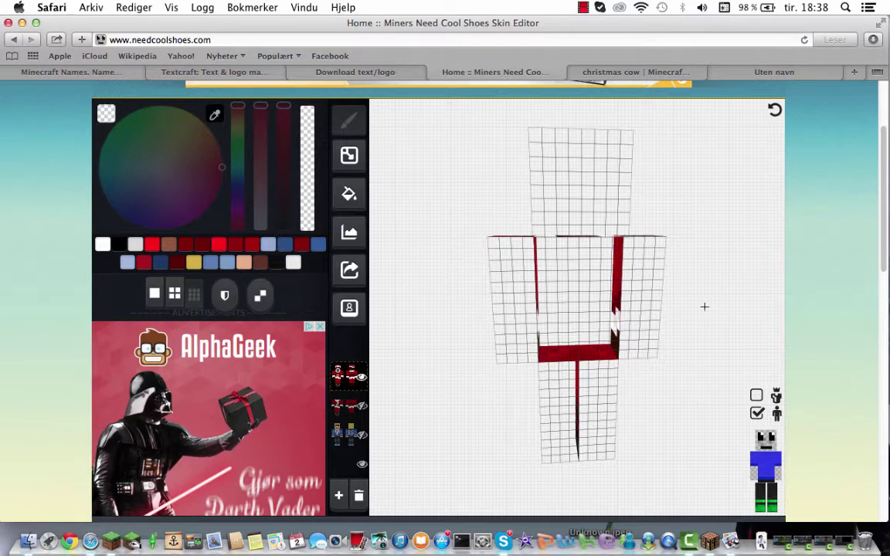
# Erase the top and sides of the cow's head and the outer sides of its arms.
pyautogui.moveTo(704, 306); pyautogui.dragTo(523, 309)
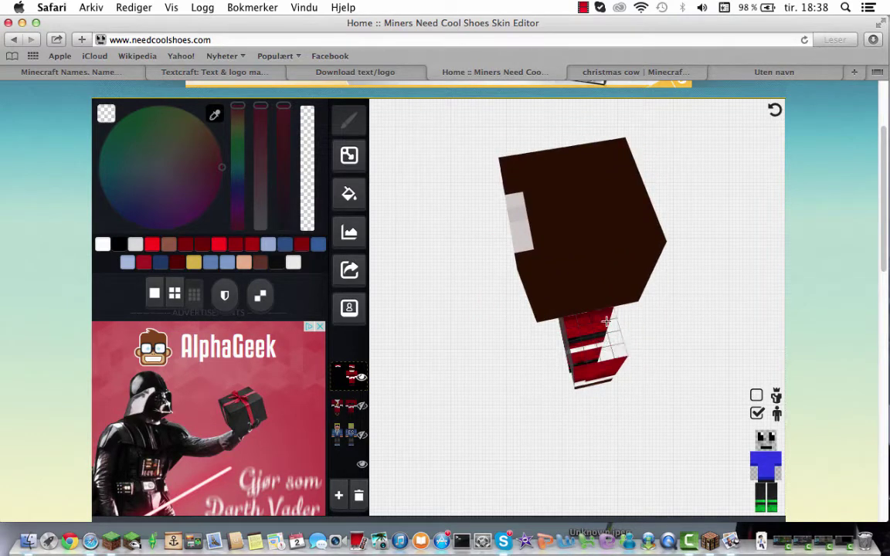
pyautogui.moveTo(607, 321)
pyautogui.mouseDown()
pyautogui.moveTo(585, 268)
pyautogui.moveTo(541, 239)
pyautogui.moveTo(650, 255)
pyautogui.moveTo(589, 296)
pyautogui.moveTo(541, 303)
pyautogui.moveTo(602, 291)
pyautogui.mouseUp()
pyautogui.moveTo(659, 255)
pyautogui.mouseDown()
pyautogui.moveTo(610, 153)
pyautogui.moveTo(573, 225)
pyautogui.moveTo(543, 241)
pyautogui.moveTo(523, 168)
pyautogui.moveTo(520, 230)
pyautogui.moveTo(685, 205)
pyautogui.moveTo(639, 196)
pyautogui.mouseUp()
pyautogui.moveTo(545, 223)
pyautogui.mouseDown()
pyautogui.moveTo(609, 219)
pyautogui.moveTo(557, 181)
pyautogui.moveTo(549, 155)
pyautogui.moveTo(632, 149)
pyautogui.moveTo(598, 161)
pyautogui.moveTo(582, 179)
pyautogui.moveTo(596, 218)
pyautogui.moveTo(583, 197)
pyautogui.moveTo(549, 231)
pyautogui.moveTo(548, 282)
pyautogui.moveTo(626, 267)
pyautogui.moveTo(571, 285)
pyautogui.moveTo(603, 327)
pyautogui.moveTo(573, 337)
pyautogui.moveTo(591, 355)
pyautogui.mouseUp()
pyautogui.moveTo(657, 352)
pyautogui.mouseDown()
pyautogui.moveTo(661, 294)
pyautogui.moveTo(631, 269)
pyautogui.moveTo(552, 290)
pyautogui.moveTo(576, 278)
pyautogui.moveTo(541, 317)
pyautogui.moveTo(556, 365)
pyautogui.moveTo(541, 344)
pyautogui.moveTo(549, 320)
pyautogui.moveTo(534, 324)
pyautogui.mouseUp()
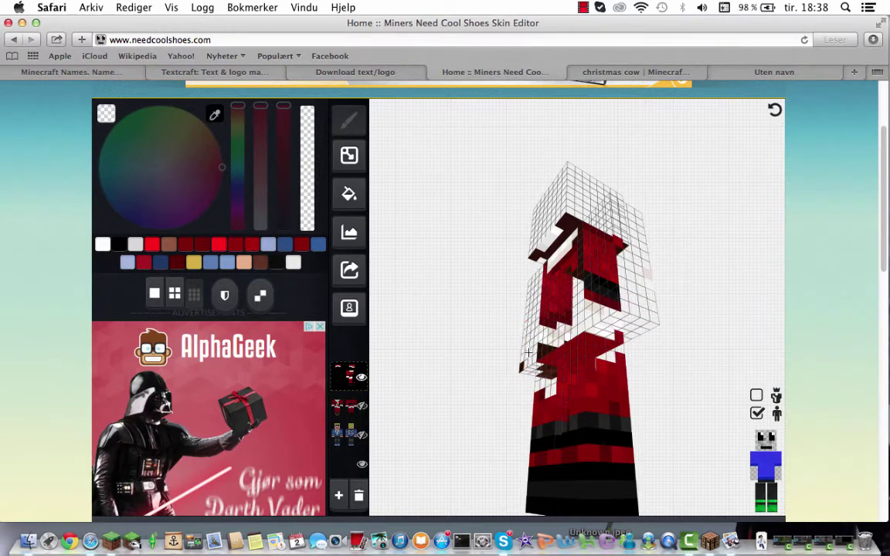
# Erase the remaining collar and back of the cow's torso, and clear the backs of the legs.
pyautogui.moveTo(605, 244); pyautogui.dragTo(581, 276)
pyautogui.moveTo(663, 259)
pyautogui.mouseDown()
pyautogui.moveTo(713, 300)
pyautogui.moveTo(702, 280)
pyautogui.mouseUp()
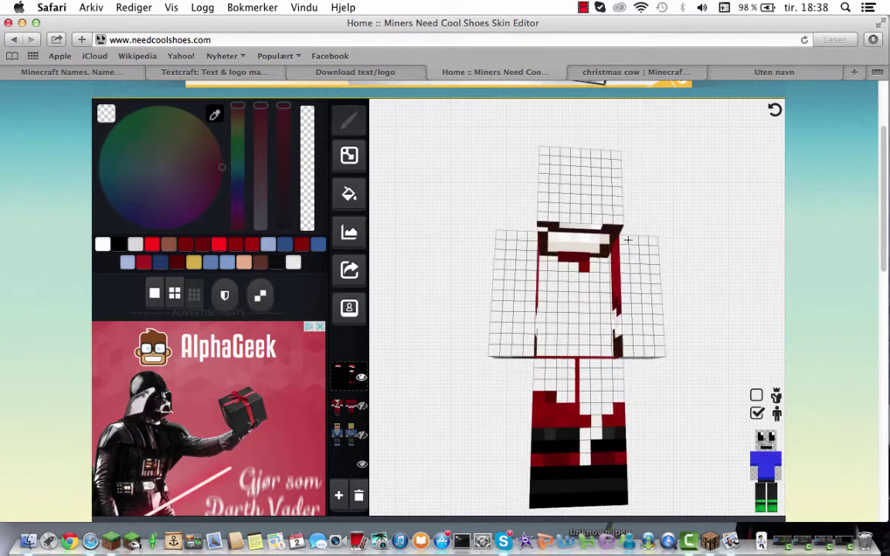
pyautogui.moveTo(627, 238)
pyautogui.mouseDown()
pyautogui.moveTo(556, 255)
pyautogui.moveTo(543, 228)
pyautogui.mouseUp()
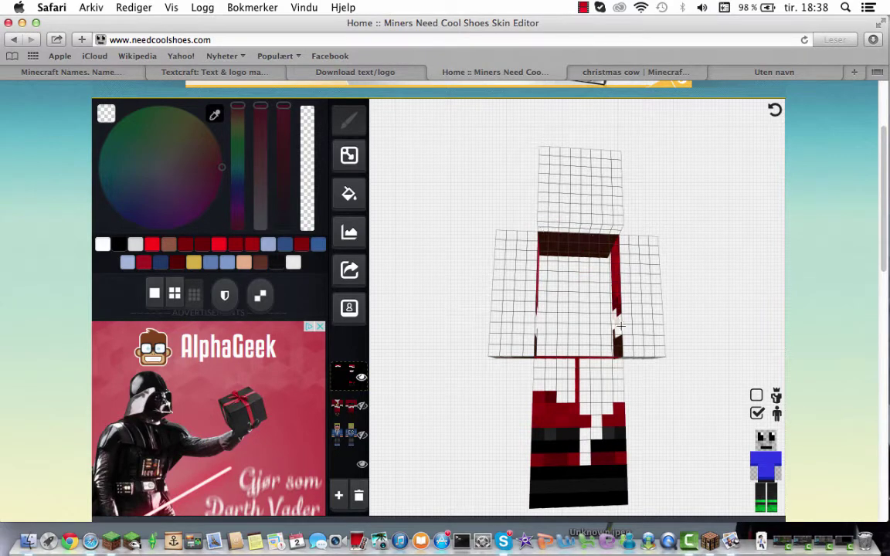
pyautogui.moveTo(621, 326)
pyautogui.mouseDown()
pyautogui.moveTo(550, 409)
pyautogui.moveTo(556, 421)
pyautogui.moveTo(540, 489)
pyautogui.moveTo(618, 495)
pyautogui.mouseUp()
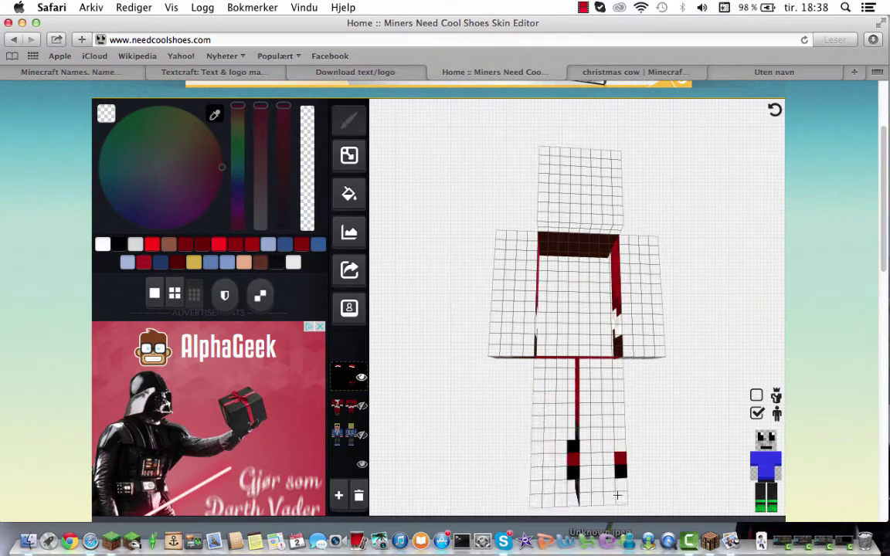
# Erase the remaining outer sides of the cow's legs with the transparent brush.
pyautogui.moveTo(656, 415); pyautogui.dragTo(596, 405)
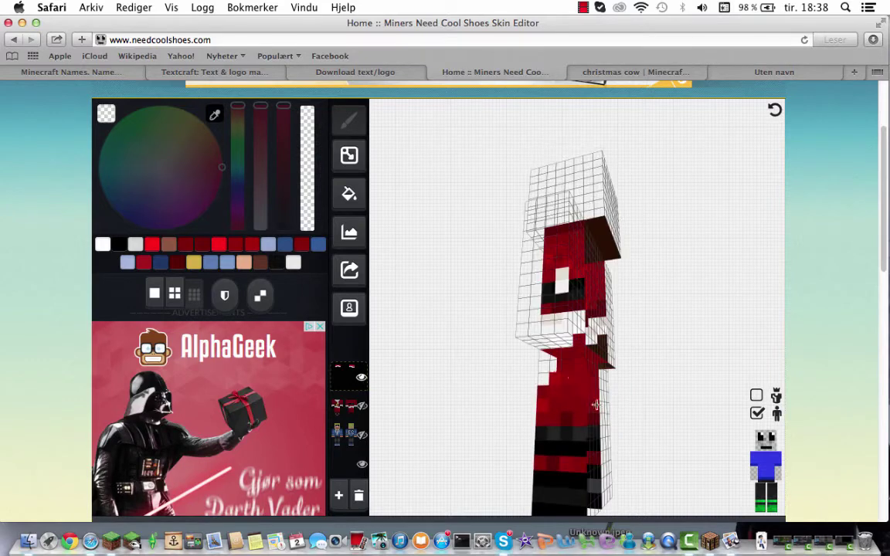
pyautogui.moveTo(553, 379)
pyautogui.mouseDown()
pyautogui.moveTo(554, 497)
pyautogui.moveTo(574, 497)
pyautogui.moveTo(577, 403)
pyautogui.mouseUp()
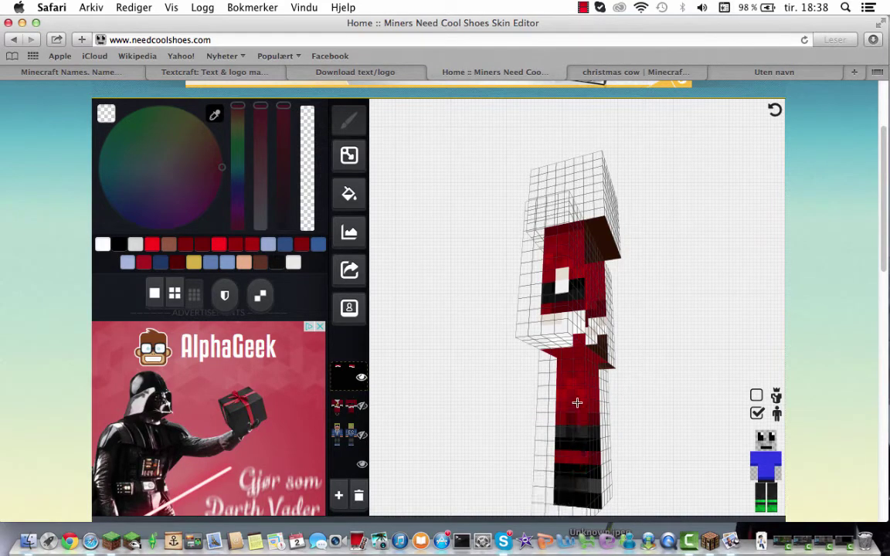
pyautogui.moveTo(660, 248)
pyautogui.mouseDown()
pyautogui.moveTo(582, 240)
pyautogui.moveTo(604, 245)
pyautogui.mouseUp()
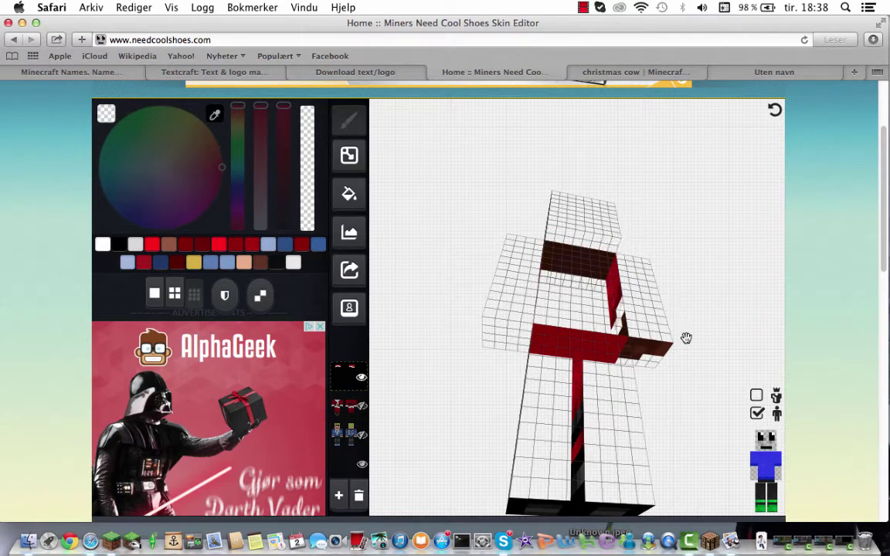
# Erase the soles of both of the cow's feet.
pyautogui.moveTo(687, 338); pyautogui.dragTo(667, 314)
pyautogui.moveTo(587, 260)
pyautogui.mouseDown()
pyautogui.moveTo(595, 240)
pyautogui.moveTo(582, 292)
pyautogui.moveTo(602, 282)
pyautogui.moveTo(594, 409)
pyautogui.moveTo(558, 403)
pyautogui.moveTo(562, 352)
pyautogui.moveTo(540, 432)
pyautogui.moveTo(596, 446)
pyautogui.moveTo(669, 413)
pyautogui.moveTo(697, 443)
pyautogui.moveTo(654, 377)
pyautogui.mouseUp()
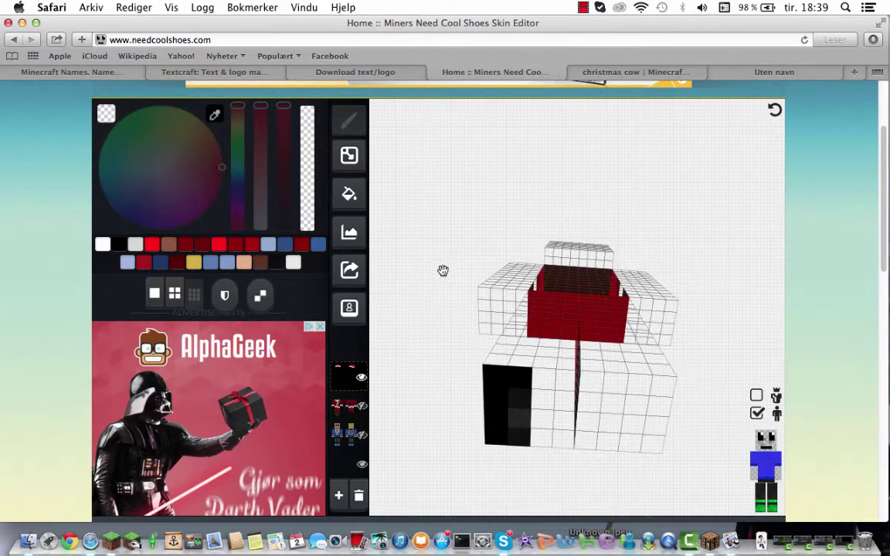
pyautogui.moveTo(443, 270); pyautogui.dragTo(551, 421)
pyautogui.moveTo(639, 415); pyautogui.dragTo(610, 275)
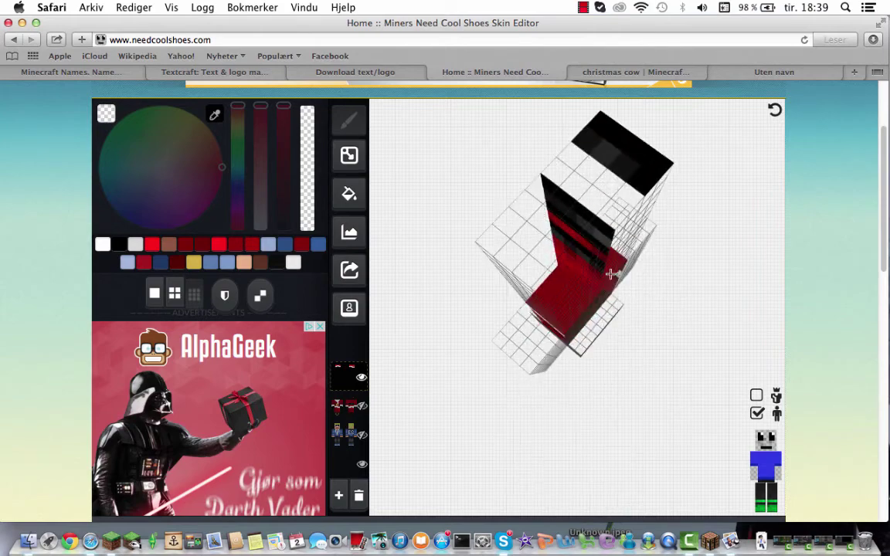
pyautogui.moveTo(629, 156)
pyautogui.mouseDown()
pyautogui.moveTo(605, 139)
pyautogui.moveTo(697, 192)
pyautogui.moveTo(586, 294)
pyautogui.moveTo(611, 340)
pyautogui.mouseUp()
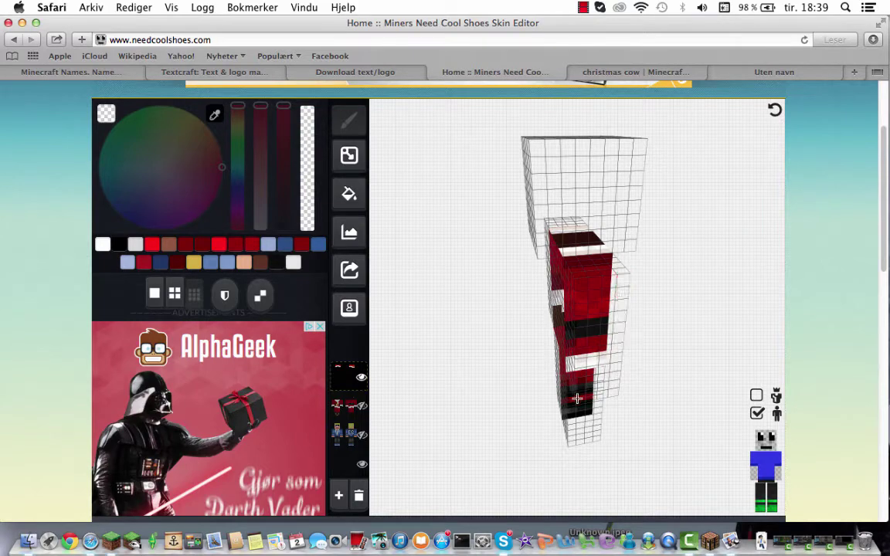
# With the torso temporarily hidden, erase the underside of the cow's head and the inner sides of both arms.
pyautogui.moveTo(709, 343); pyautogui.dragTo(659, 307)
pyautogui.click(770, 468)
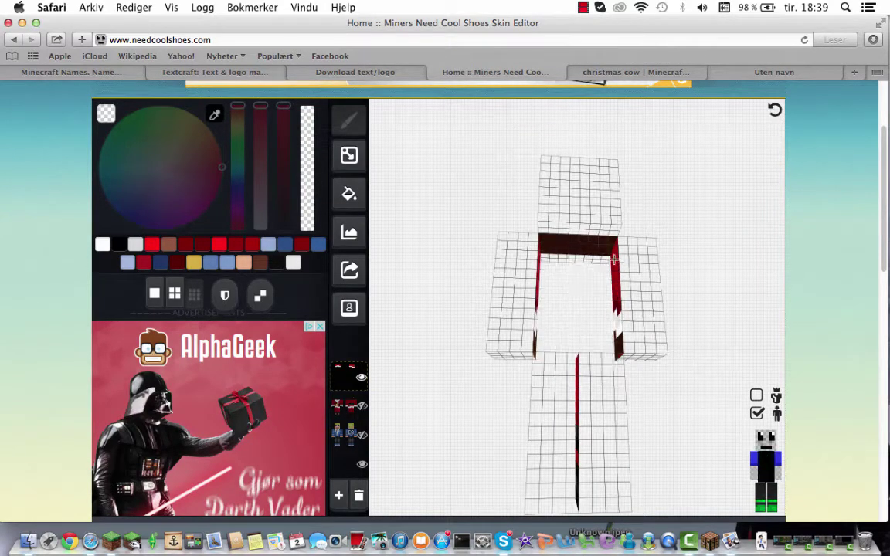
pyautogui.moveTo(611, 266); pyautogui.dragTo(620, 341)
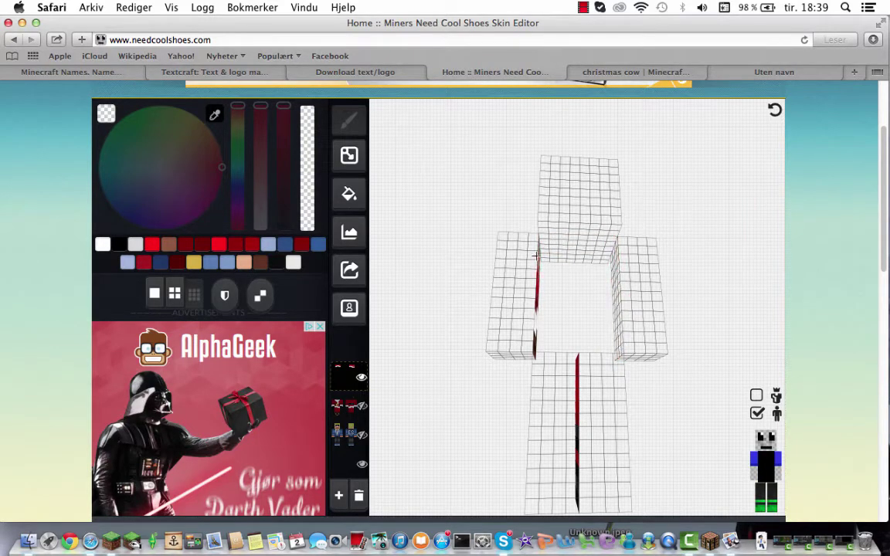
pyautogui.moveTo(572, 313)
pyautogui.mouseDown()
pyautogui.moveTo(548, 299)
pyautogui.moveTo(540, 349)
pyautogui.mouseUp()
pyautogui.click(767, 463)
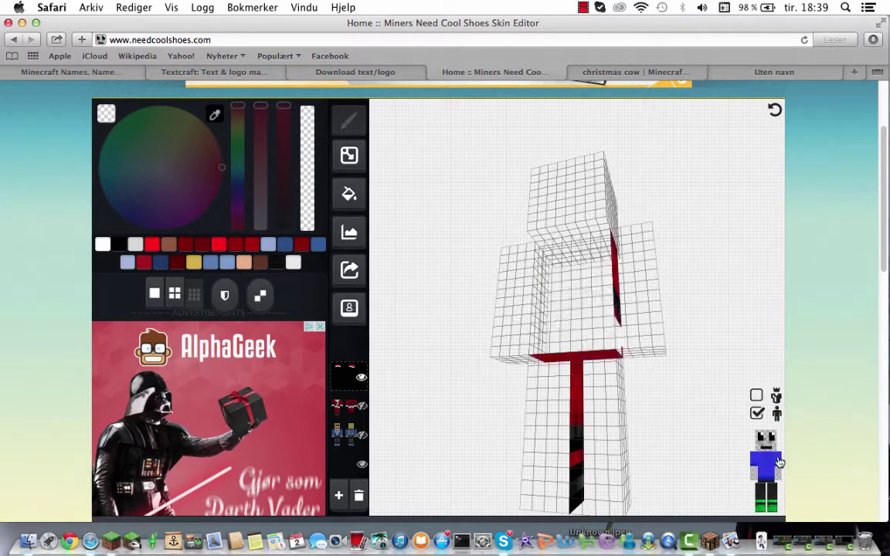
# Erase both sides of the cow's torso with the arms temporarily hidden.
pyautogui.click(778, 463)
pyautogui.click(755, 463)
pyautogui.moveTo(655, 408); pyautogui.dragTo(693, 411)
pyautogui.moveTo(601, 299)
pyautogui.mouseDown()
pyautogui.moveTo(588, 284)
pyautogui.moveTo(608, 238)
pyautogui.moveTo(603, 304)
pyautogui.moveTo(580, 338)
pyautogui.mouseUp()
pyautogui.moveTo(666, 333)
pyautogui.mouseDown()
pyautogui.moveTo(601, 326)
pyautogui.moveTo(611, 296)
pyautogui.moveTo(606, 249)
pyautogui.mouseUp()
pyautogui.moveTo(690, 300); pyautogui.dragTo(766, 439)
pyautogui.click(777, 465)
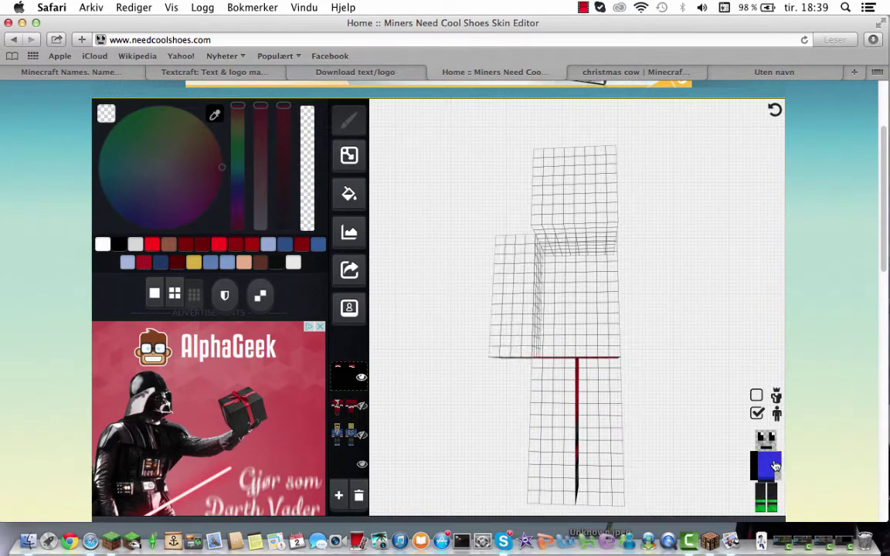
# Erase the tops of the cow's legs with the torso hidden, and the torso's underside with the legs hidden.
pyautogui.moveTo(707, 424); pyautogui.dragTo(678, 405)
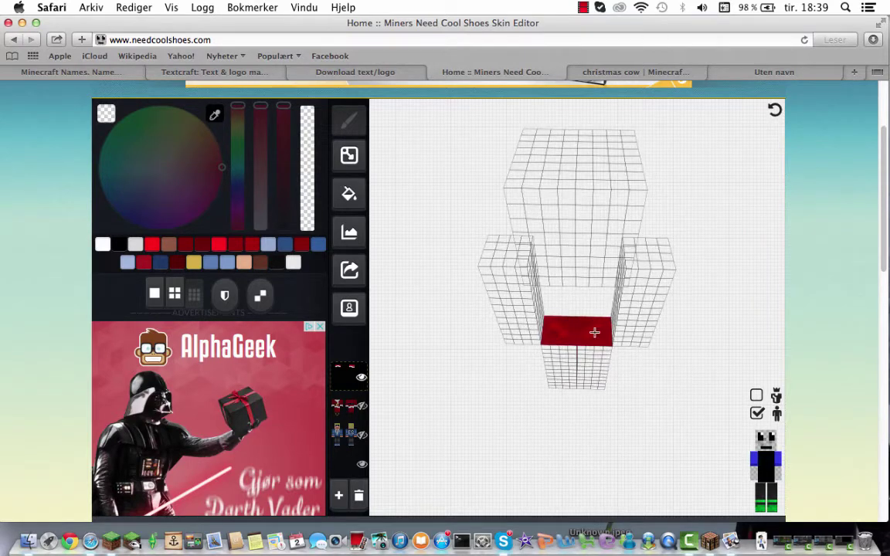
pyautogui.click(767, 467)
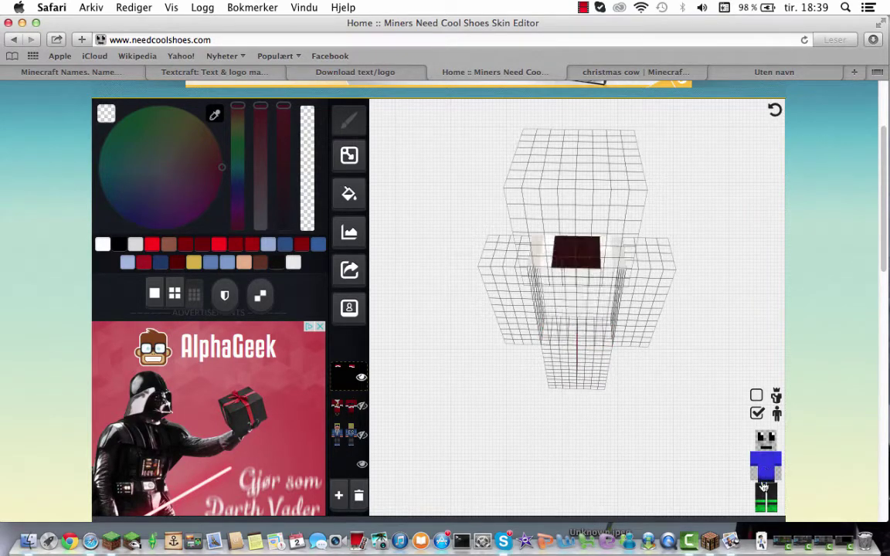
pyautogui.click(760, 497)
pyautogui.click(772, 496)
pyautogui.moveTo(705, 438)
pyautogui.mouseDown()
pyautogui.moveTo(691, 363)
pyautogui.moveTo(605, 337)
pyautogui.mouseUp()
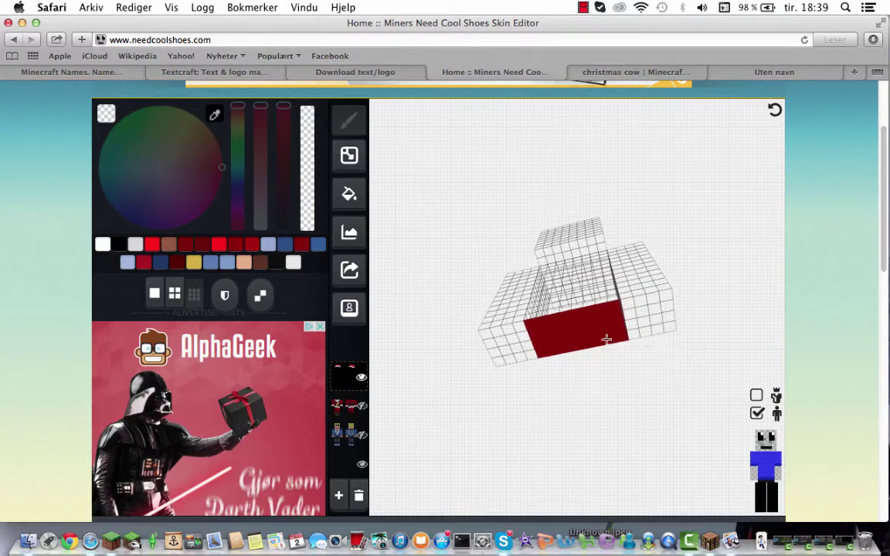
# Erase the top of the cow's torso with the head temporarily hidden.
pyautogui.click(765, 445)
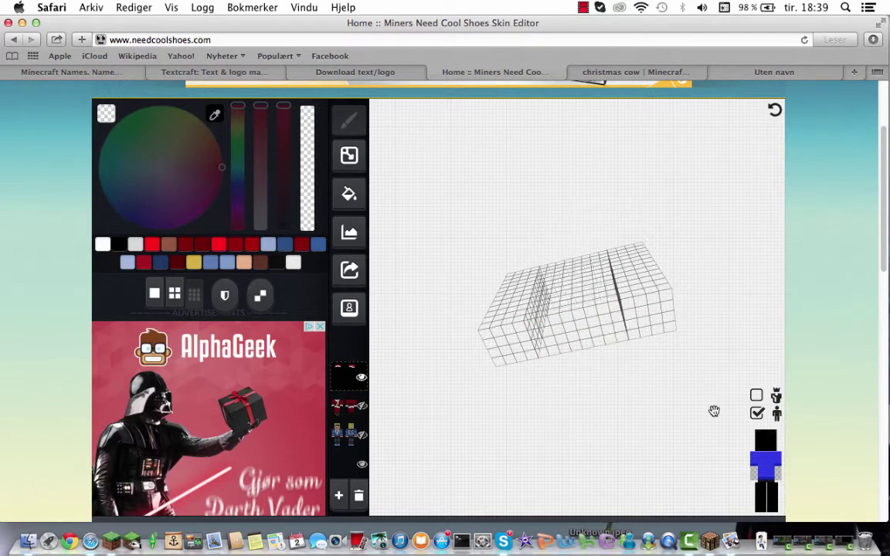
pyautogui.moveTo(709, 321); pyautogui.dragTo(712, 390)
pyautogui.moveTo(619, 258); pyautogui.dragTo(578, 258)
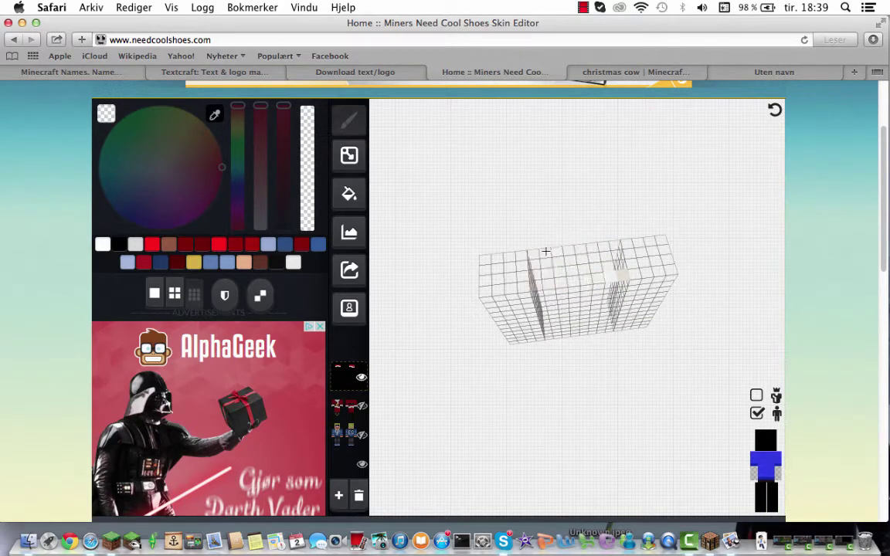
pyautogui.moveTo(705, 332); pyautogui.dragTo(753, 388)
pyautogui.click(766, 440)
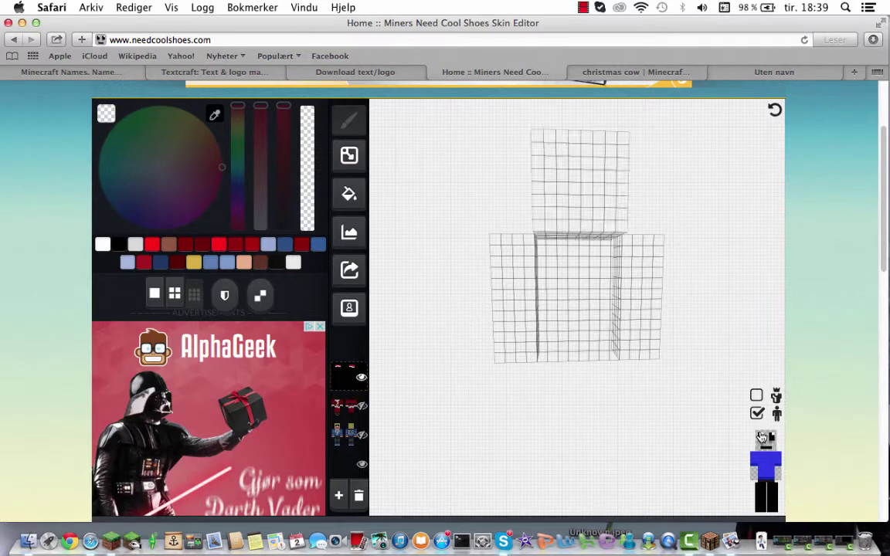
# Show one leg at a time to erase the inner side of each, leaving both legs shown.
pyautogui.click(760, 497)
pyautogui.moveTo(710, 441); pyautogui.dragTo(653, 386)
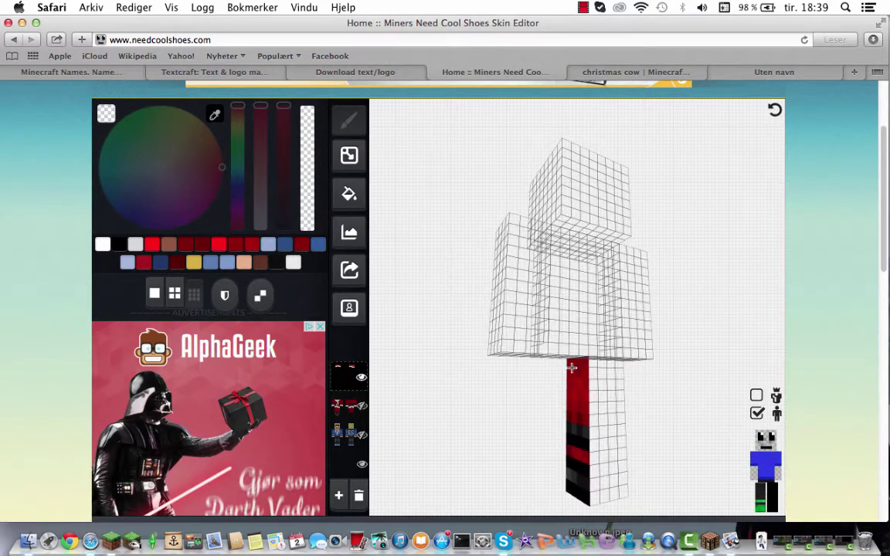
pyautogui.click(771, 492)
pyautogui.click(760, 493)
pyautogui.moveTo(730, 456); pyautogui.dragTo(654, 453)
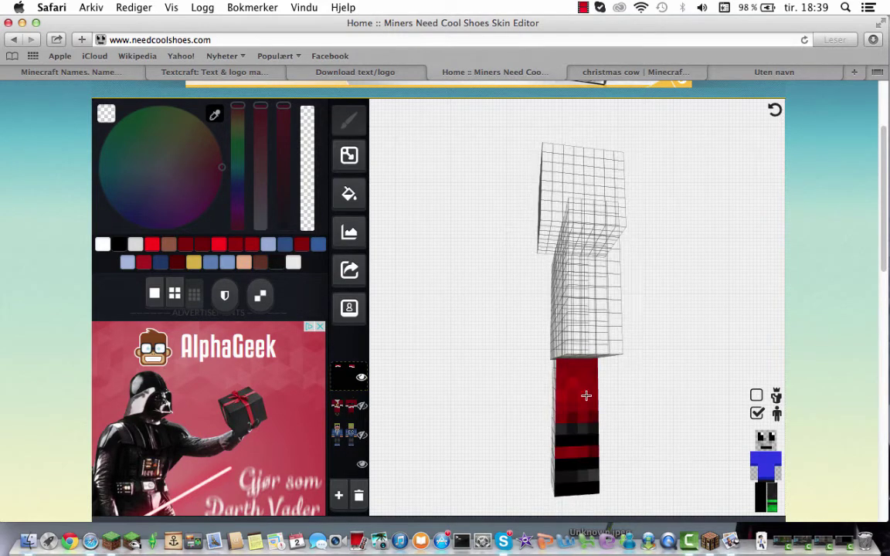
pyautogui.moveTo(587, 396)
pyautogui.mouseDown()
pyautogui.moveTo(579, 371)
pyautogui.moveTo(577, 499)
pyautogui.moveTo(587, 489)
pyautogui.mouseUp()
pyautogui.click(759, 498)
pyautogui.moveTo(725, 459); pyautogui.dragTo(664, 449)
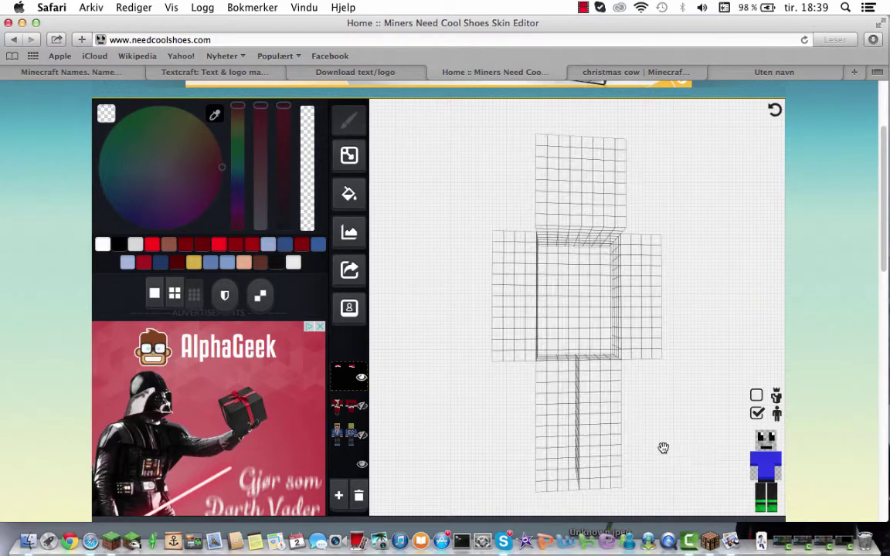
# Turn on the overlay parts to show the Santa hat, and make the Santa suit and blond character layers visible.
pyautogui.moveTo(756, 395)
pyautogui.mouseDown()
pyautogui.moveTo(678, 362)
pyautogui.moveTo(721, 326)
pyautogui.moveTo(659, 332)
pyautogui.moveTo(757, 326)
pyautogui.moveTo(563, 338)
pyautogui.moveTo(511, 332)
pyautogui.mouseUp()
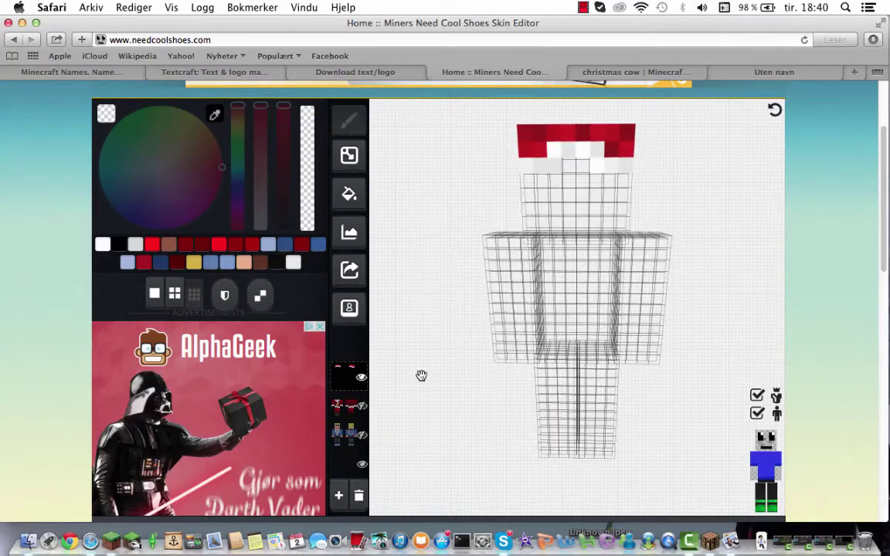
pyautogui.click(360, 407)
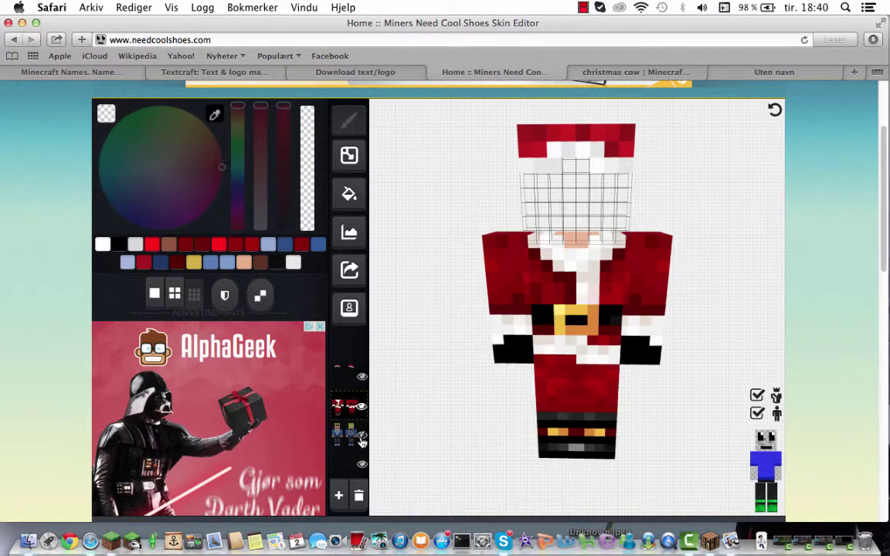
pyautogui.click(362, 437)
pyautogui.moveTo(414, 431)
pyautogui.mouseDown()
pyautogui.moveTo(455, 434)
pyautogui.moveTo(414, 435)
pyautogui.mouseUp()
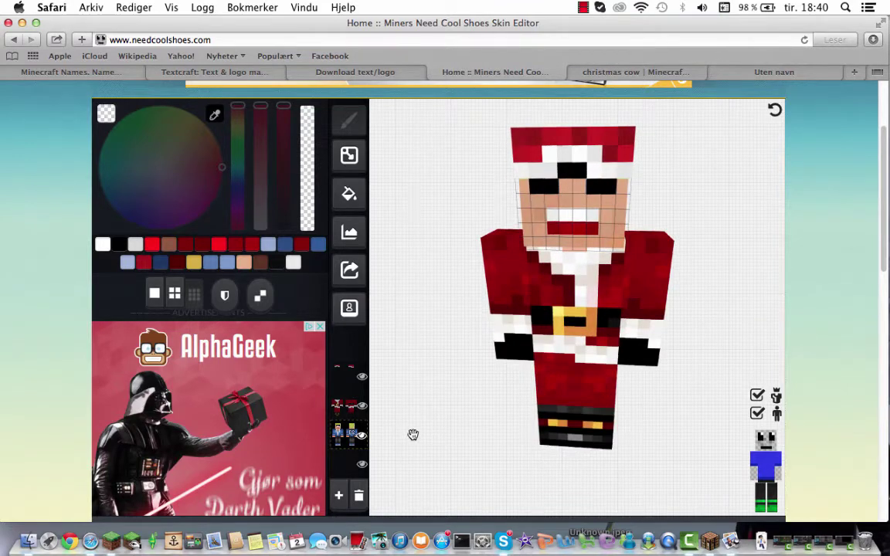
# Erase the black sunglasses from the blond character's face with the single-pixel transparent brush.
pyautogui.click(106, 116)
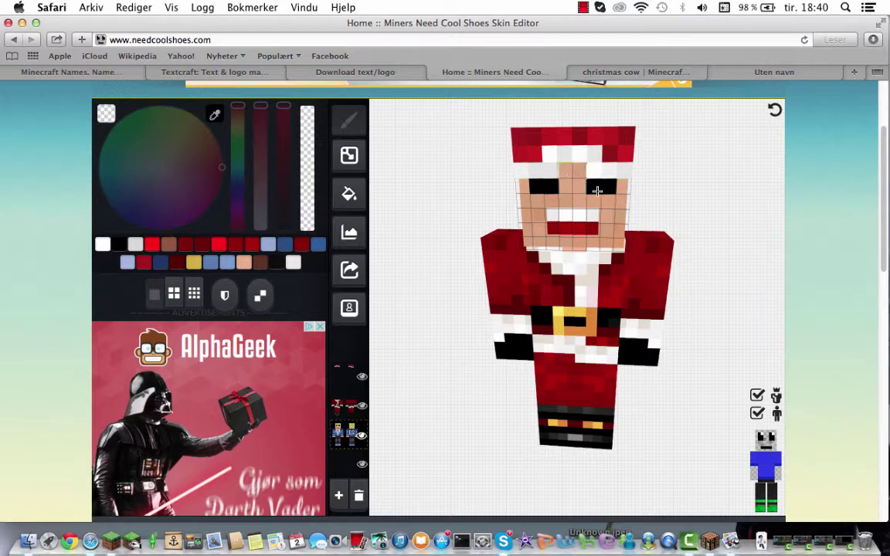
pyautogui.moveTo(598, 191)
pyautogui.mouseDown()
pyautogui.moveTo(607, 191)
pyautogui.moveTo(533, 189)
pyautogui.mouseUp()
pyautogui.moveTo(443, 201); pyautogui.dragTo(532, 197)
pyautogui.moveTo(683, 197); pyautogui.dragTo(622, 196)
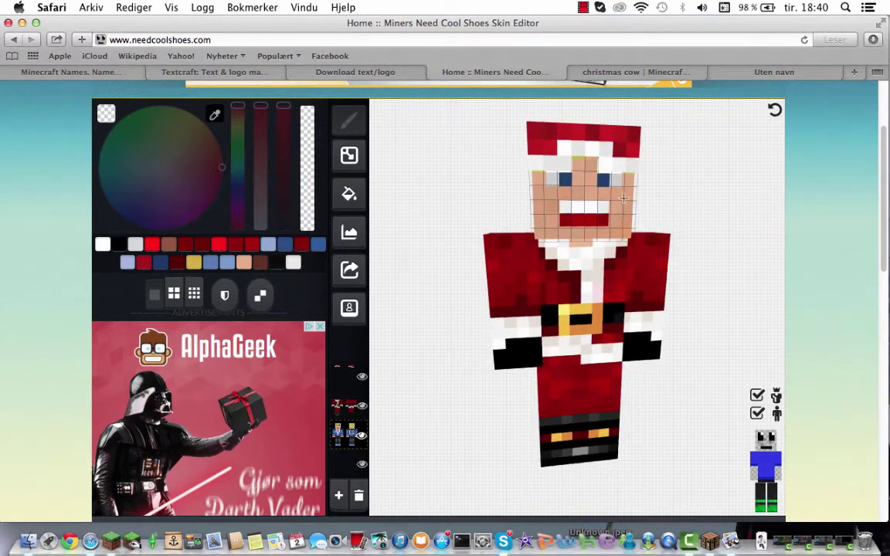
pyautogui.moveTo(474, 197); pyautogui.dragTo(421, 207)
# Try a light grey moustache across the character's mouth and erase it with the transparent brush.
pyautogui.click(294, 262)
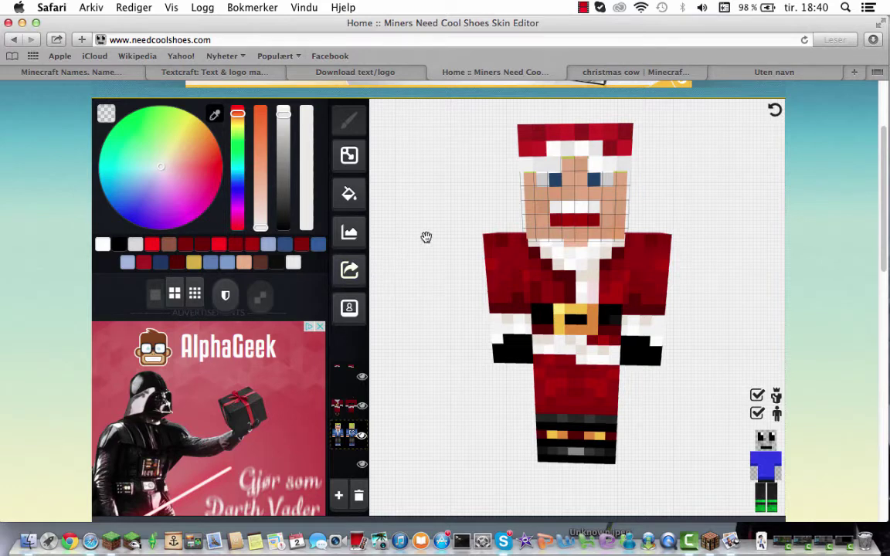
pyautogui.moveTo(546, 207); pyautogui.dragTo(606, 204)
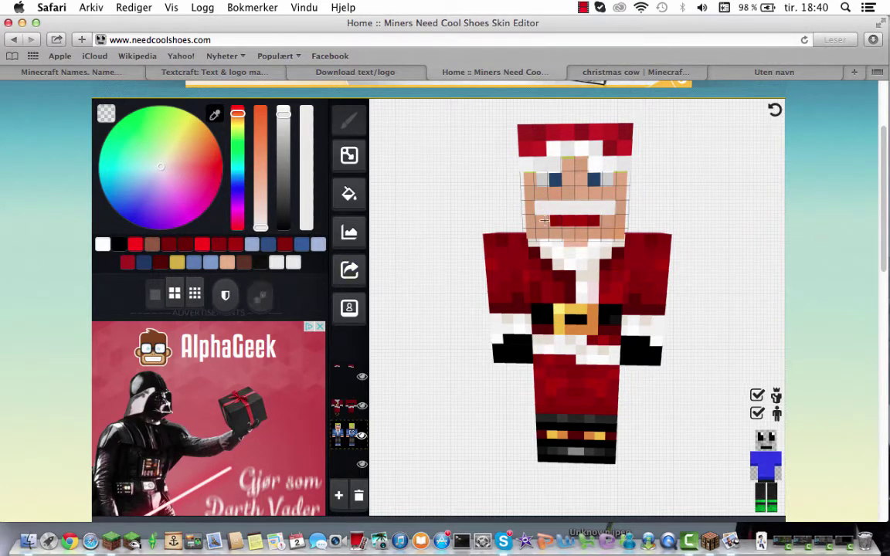
pyautogui.moveTo(540, 206); pyautogui.dragTo(609, 205)
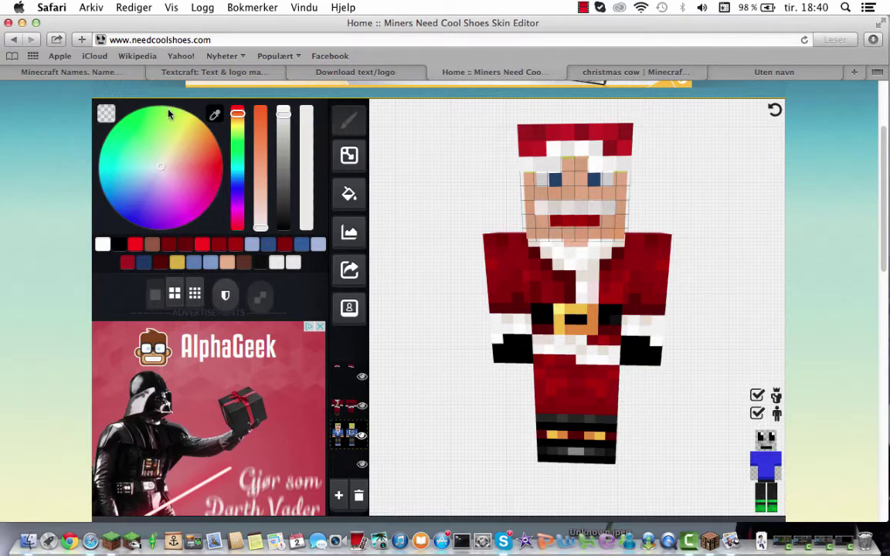
pyautogui.click(109, 114)
pyautogui.moveTo(547, 210); pyautogui.dragTo(606, 207)
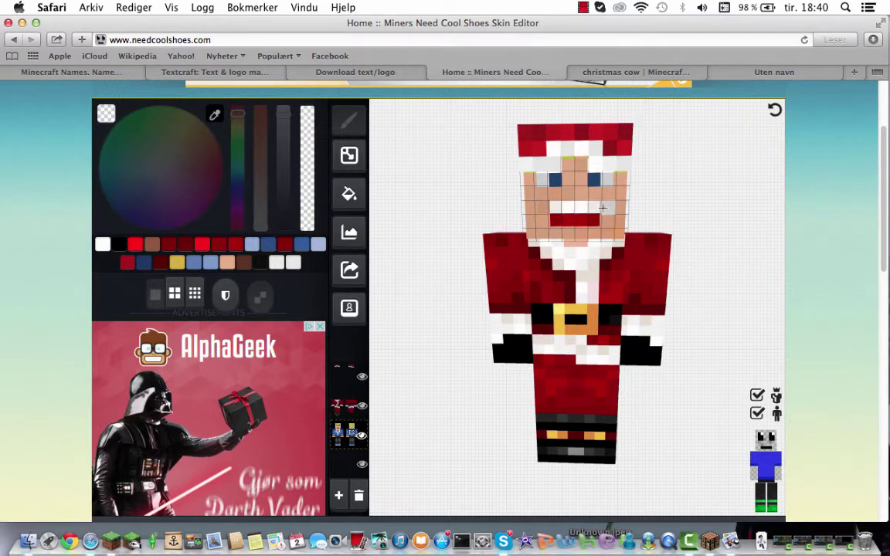
# Try a full light grey beard around the character's mouth and cheeks, and erase it with the transparent brush.
pyautogui.click(297, 264)
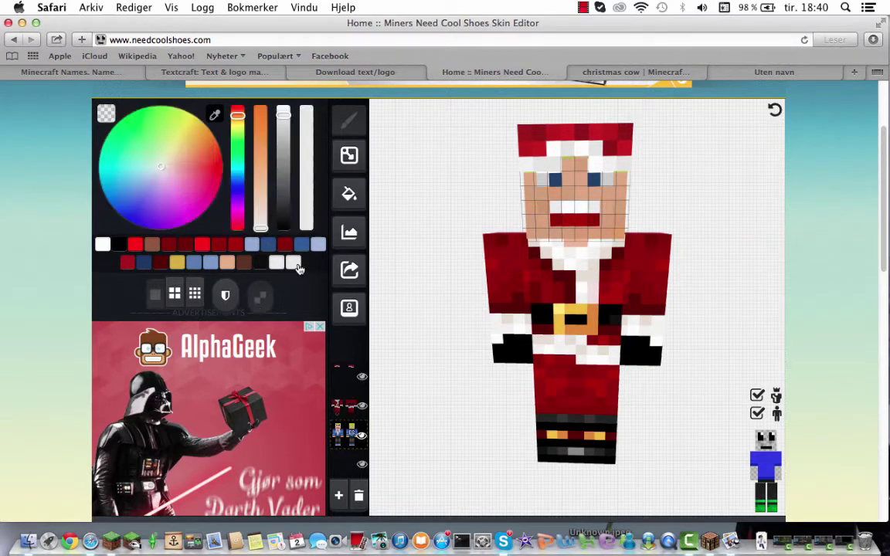
pyautogui.click(106, 247)
pyautogui.click(284, 119)
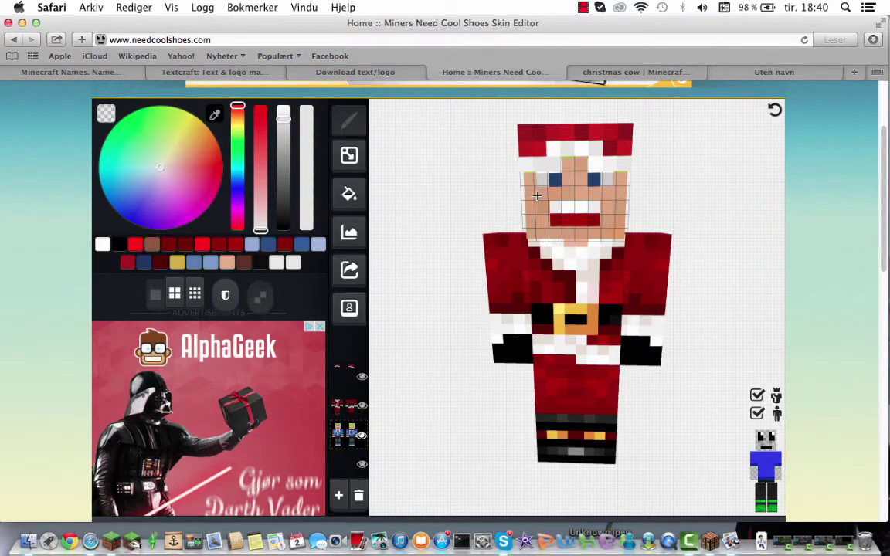
pyautogui.moveTo(555, 196)
pyautogui.mouseDown()
pyautogui.moveTo(609, 197)
pyautogui.moveTo(610, 220)
pyautogui.moveTo(541, 222)
pyautogui.moveTo(532, 194)
pyautogui.moveTo(543, 208)
pyautogui.mouseUp()
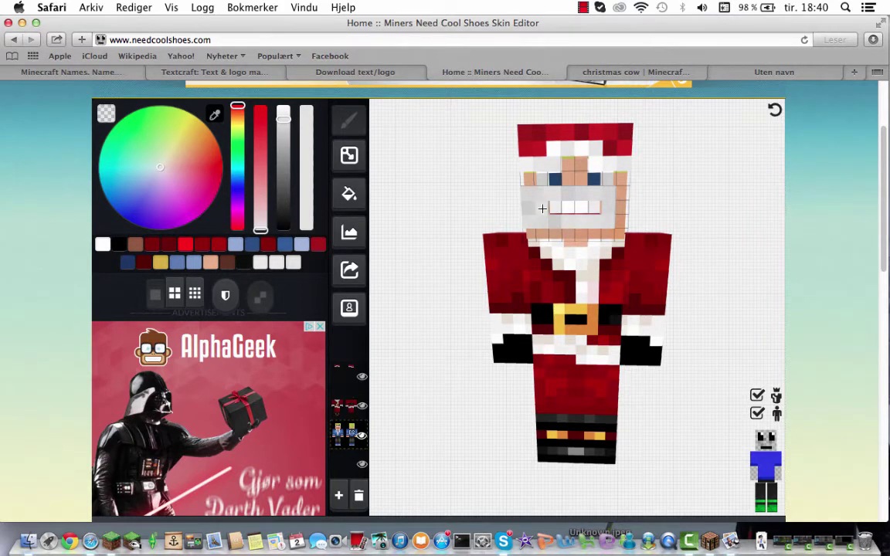
pyautogui.moveTo(615, 199); pyautogui.dragTo(624, 218)
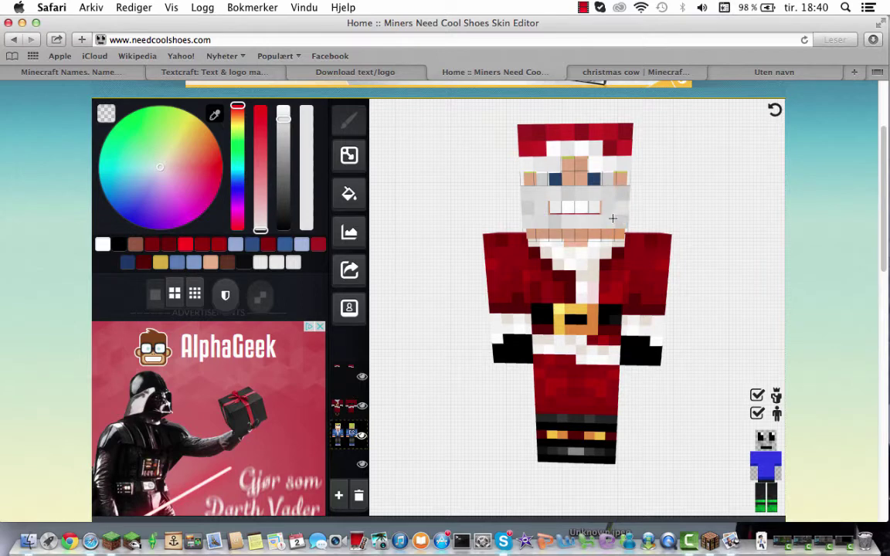
pyautogui.click(106, 114)
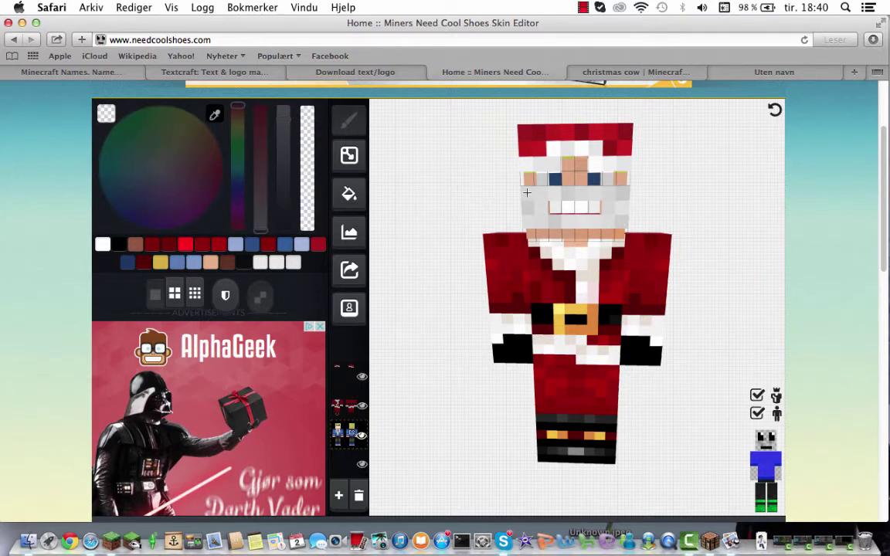
pyautogui.moveTo(527, 192)
pyautogui.mouseDown()
pyautogui.moveTo(588, 193)
pyautogui.moveTo(623, 207)
pyautogui.moveTo(529, 212)
pyautogui.moveTo(622, 218)
pyautogui.moveTo(502, 222)
pyautogui.mouseUp()
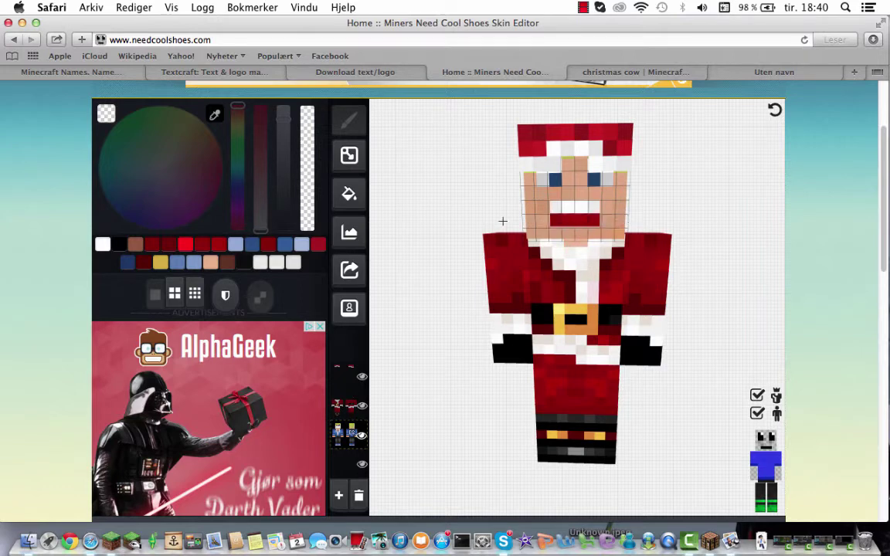
# Paint a white beard and moustache on the blond character's face, covering the chin, cheeks and the teeth above the red lips.
pyautogui.click(110, 133)
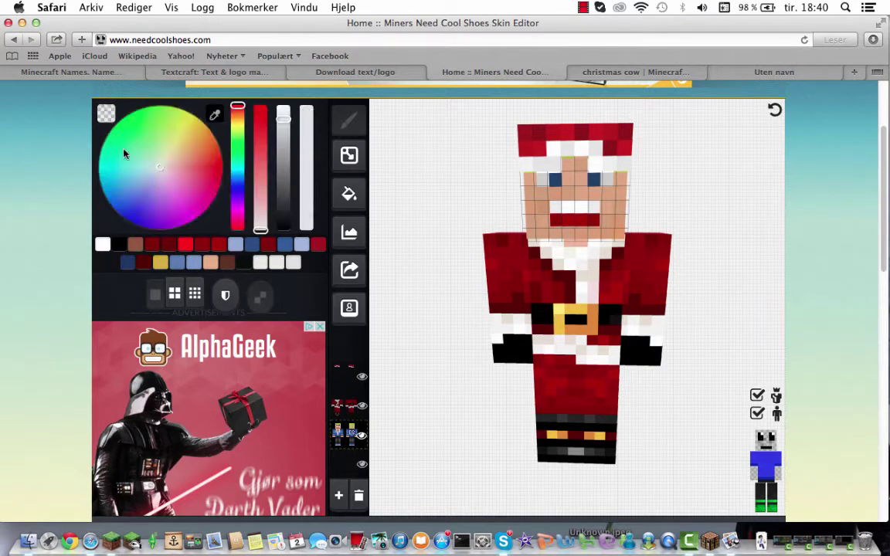
pyautogui.click(101, 246)
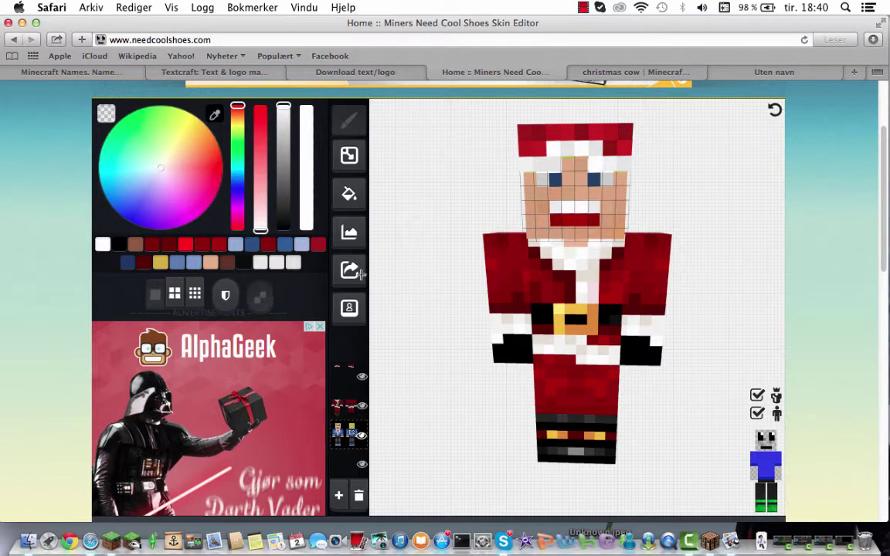
pyautogui.moveTo(398, 204)
pyautogui.mouseDown()
pyautogui.moveTo(481, 227)
pyautogui.moveTo(541, 204)
pyautogui.moveTo(562, 209)
pyautogui.moveTo(568, 221)
pyautogui.moveTo(599, 221)
pyautogui.moveTo(526, 184)
pyautogui.moveTo(566, 198)
pyautogui.mouseUp()
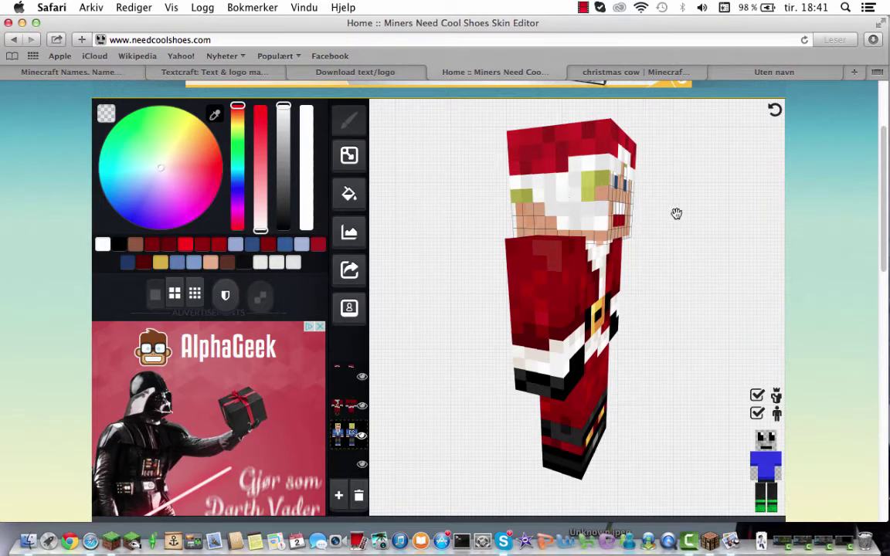
pyautogui.moveTo(676, 213); pyautogui.dragTo(640, 213)
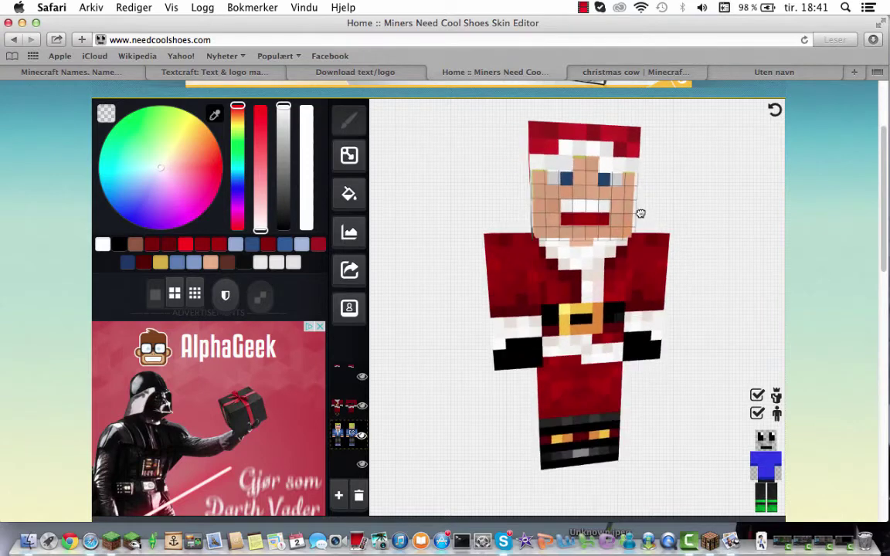
pyautogui.click(554, 220)
pyautogui.click(553, 210)
pyautogui.moveTo(553, 210)
pyautogui.mouseDown()
pyautogui.moveTo(606, 225)
pyautogui.moveTo(521, 210)
pyautogui.moveTo(536, 210)
pyautogui.mouseUp()
pyautogui.moveTo(670, 229); pyautogui.dragTo(573, 222)
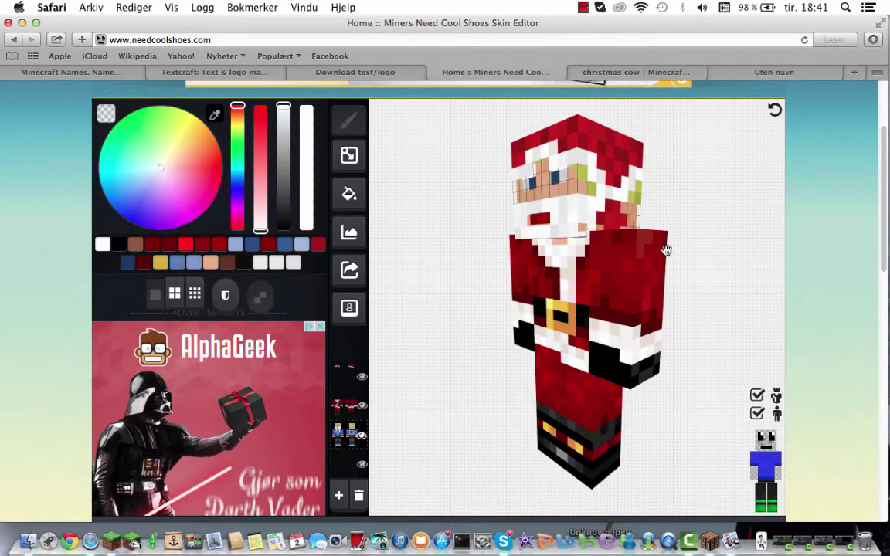
# Extend the white beard onto the side of the head below the Santa hat.
pyautogui.click(106, 115)
pyautogui.moveTo(378, 191); pyautogui.dragTo(497, 210)
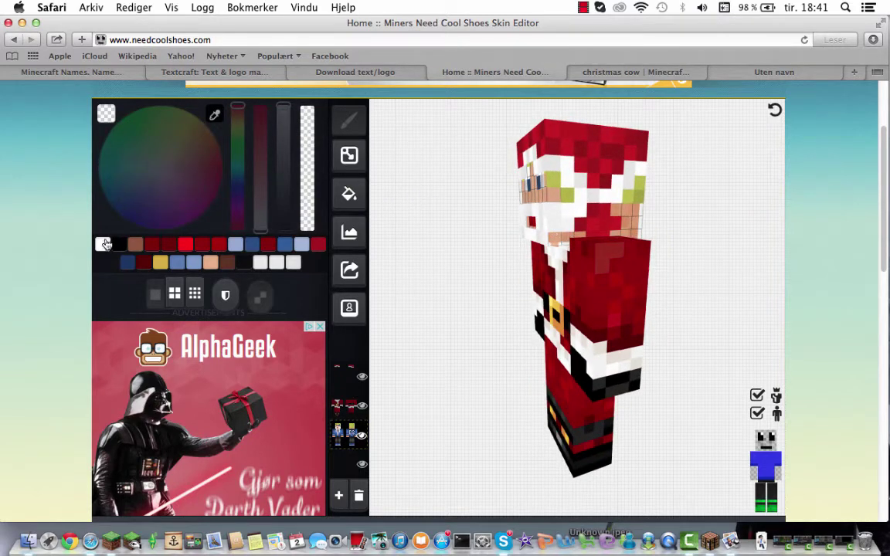
pyautogui.click(106, 244)
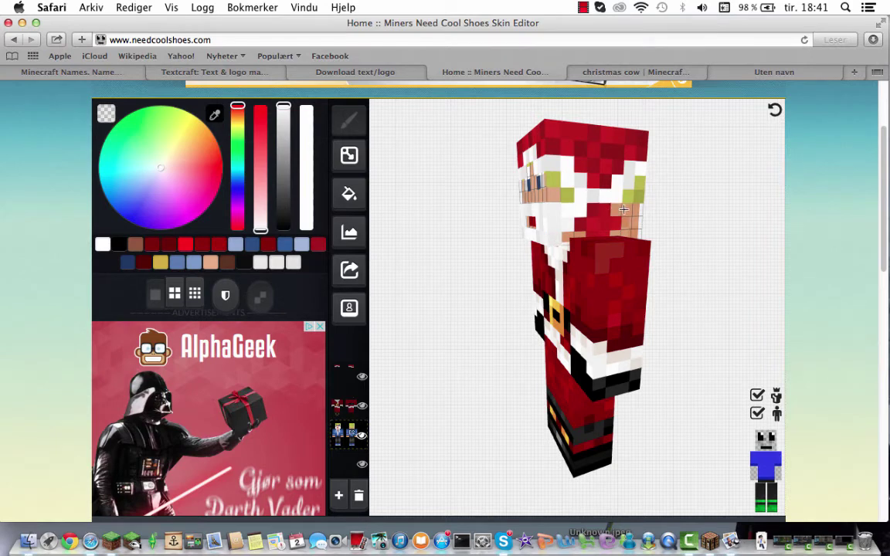
pyautogui.moveTo(616, 210)
pyautogui.mouseDown()
pyautogui.moveTo(671, 212)
pyautogui.moveTo(519, 218)
pyautogui.moveTo(598, 196)
pyautogui.mouseUp()
pyautogui.moveTo(699, 211); pyautogui.dragTo(704, 205)
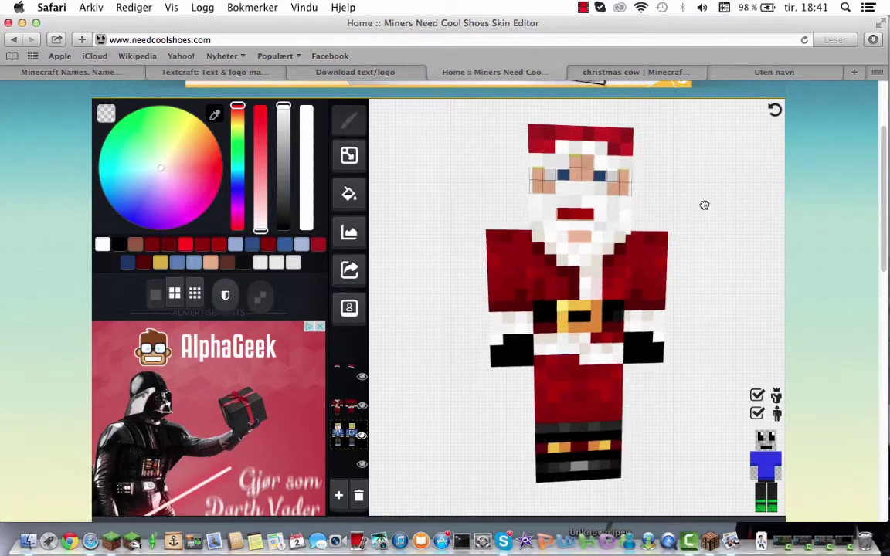
# Try covering the red mouth with white, and erase white from the lips and the moustache row below the eyes.
pyautogui.click(107, 115)
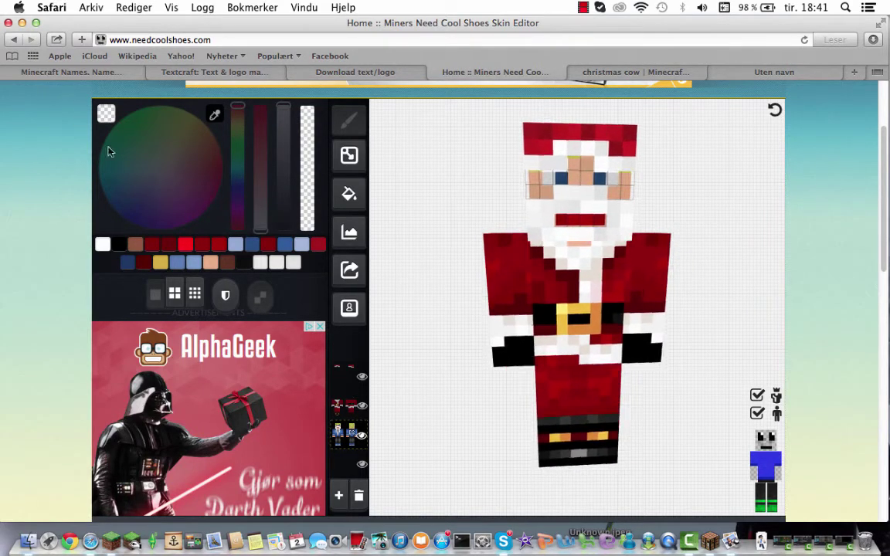
pyautogui.click(102, 244)
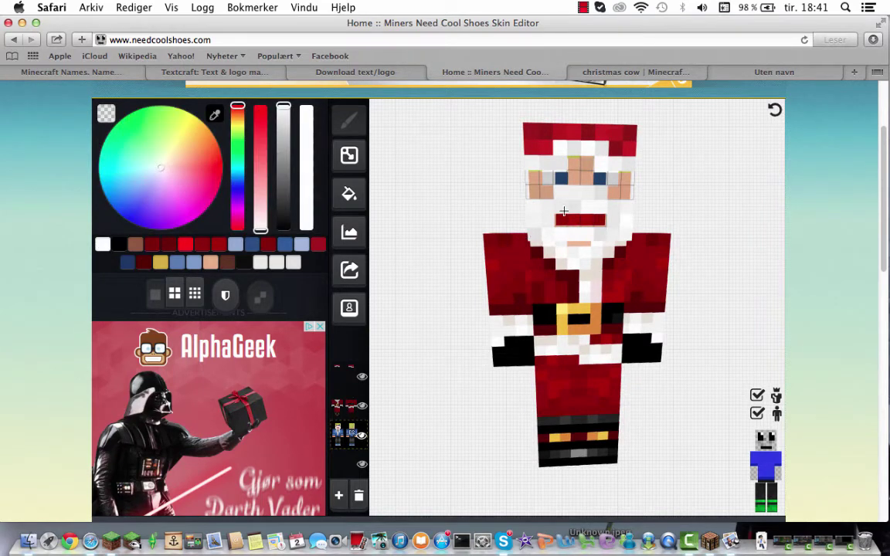
pyautogui.moveTo(603, 220); pyautogui.dragTo(560, 221)
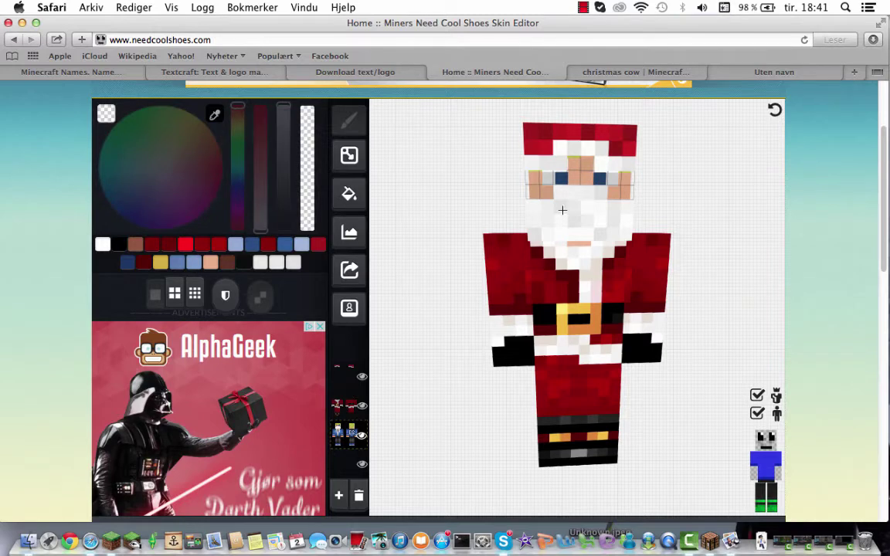
pyautogui.moveTo(564, 219)
pyautogui.mouseDown()
pyautogui.moveTo(598, 219)
pyautogui.moveTo(586, 207)
pyautogui.moveTo(562, 207)
pyautogui.mouseUp()
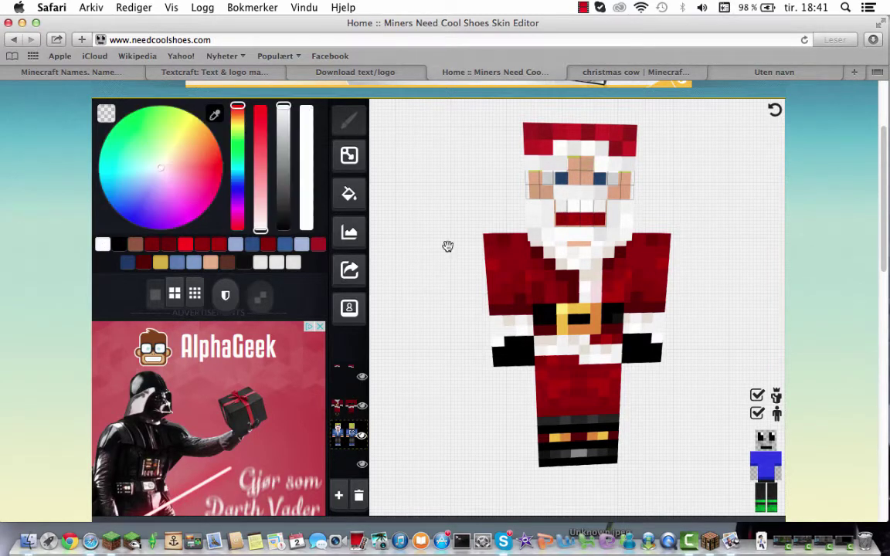
pyautogui.moveTo(571, 221)
pyautogui.mouseDown()
pyautogui.moveTo(599, 222)
pyautogui.moveTo(564, 207)
pyautogui.mouseUp()
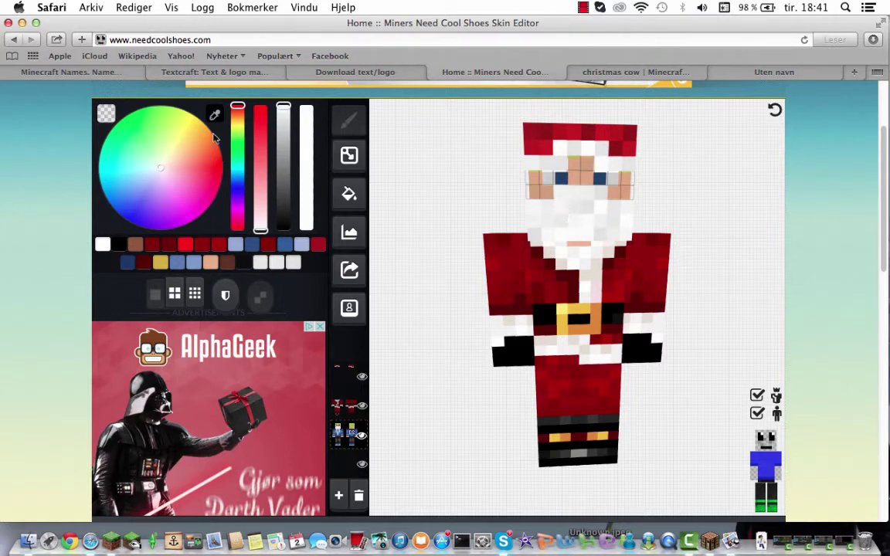
pyautogui.click(106, 113)
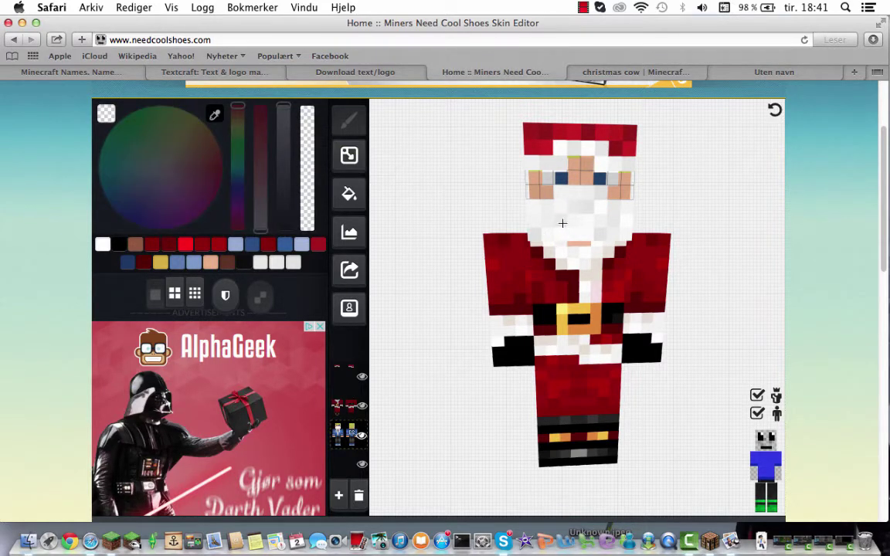
pyautogui.moveTo(562, 223); pyautogui.dragTo(600, 222)
pyautogui.moveTo(700, 191); pyautogui.dragTo(673, 191)
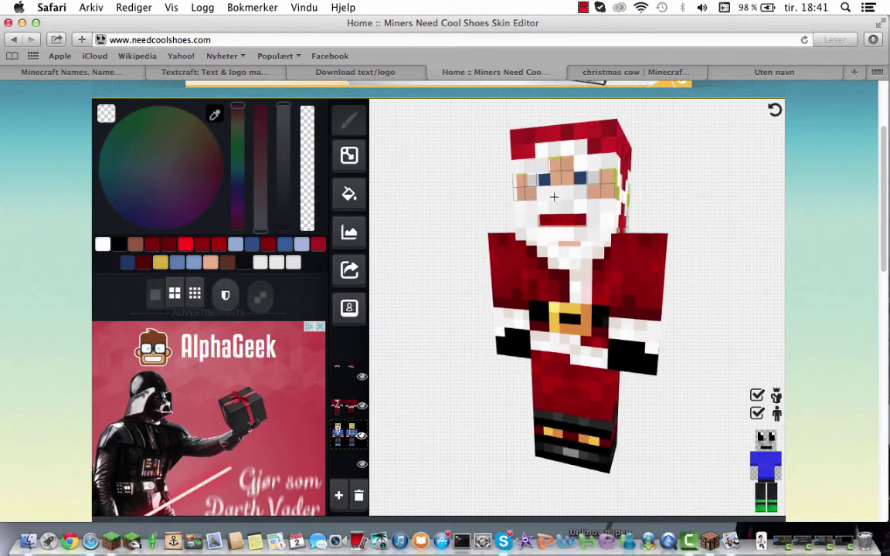
pyautogui.moveTo(562, 195); pyautogui.dragTo(218, 160)
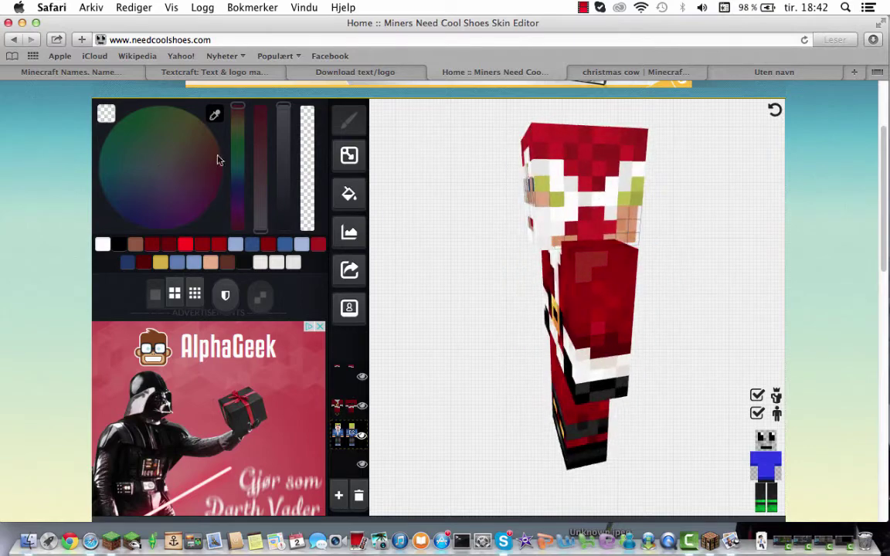
# Look at the christmas cow skin page, open a Top Sites tab and close the blank tab.
pyautogui.click(622, 73)
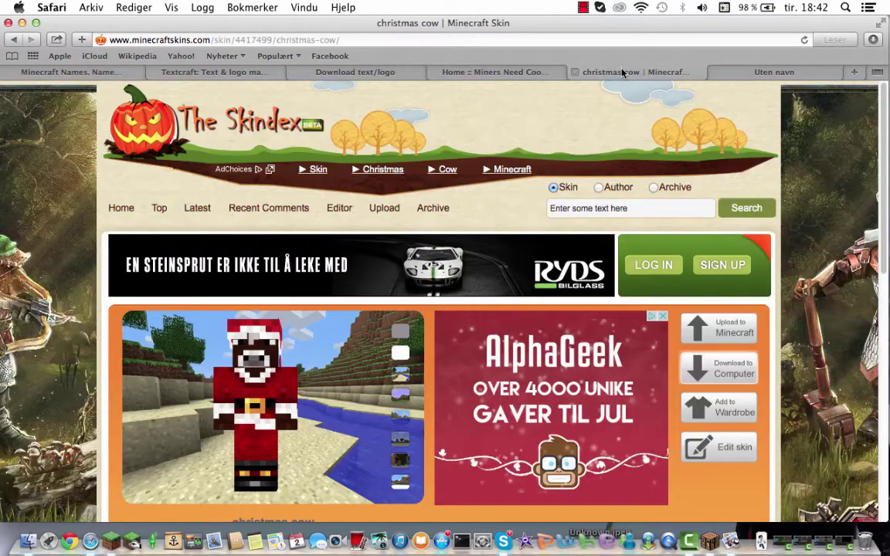
pyautogui.click(749, 74)
pyautogui.press('super+t')
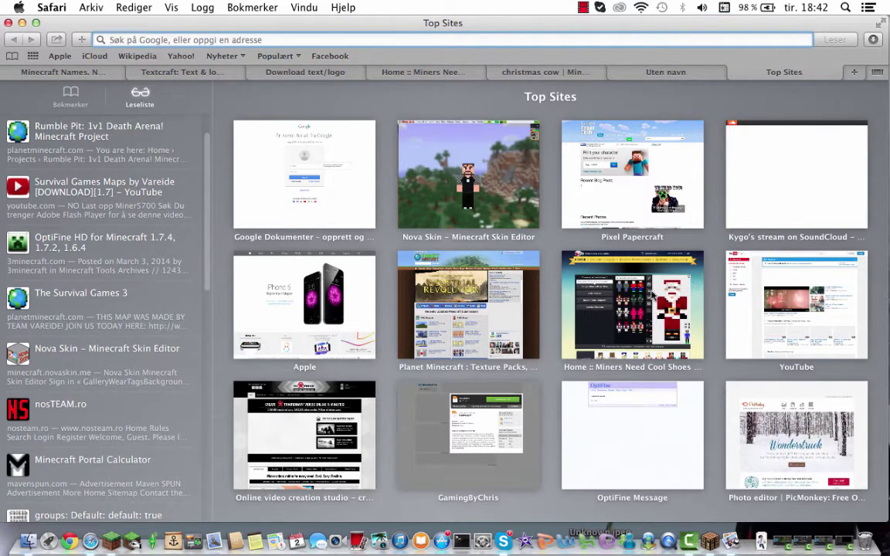
pyautogui.click(561, 77)
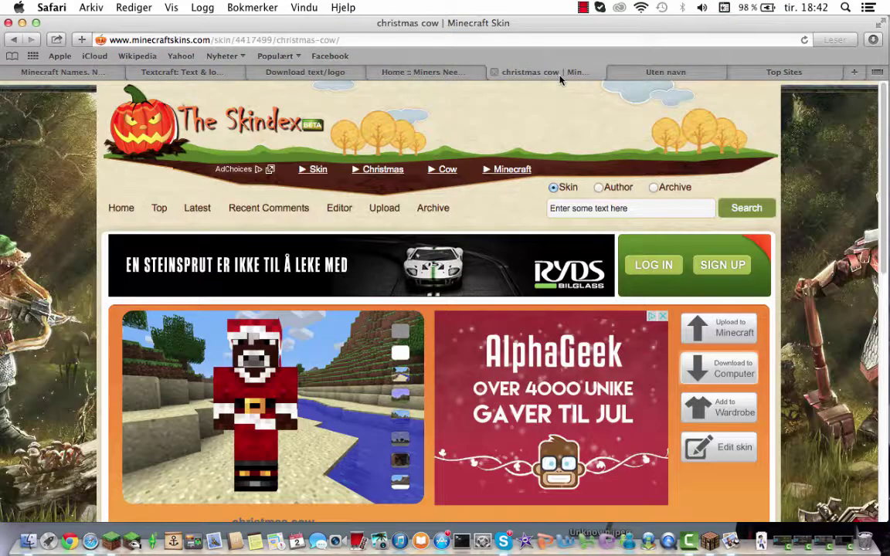
pyautogui.click(619, 73)
pyautogui.click(433, 72)
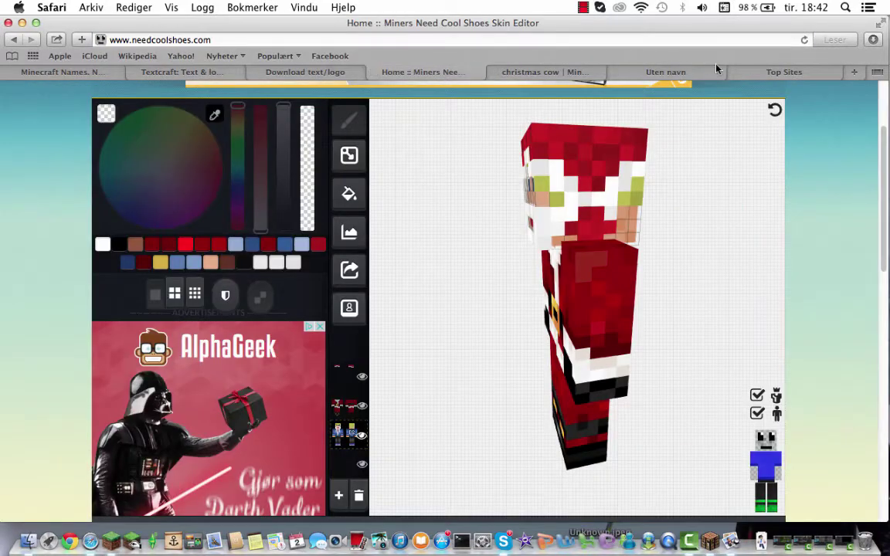
pyautogui.click(686, 73)
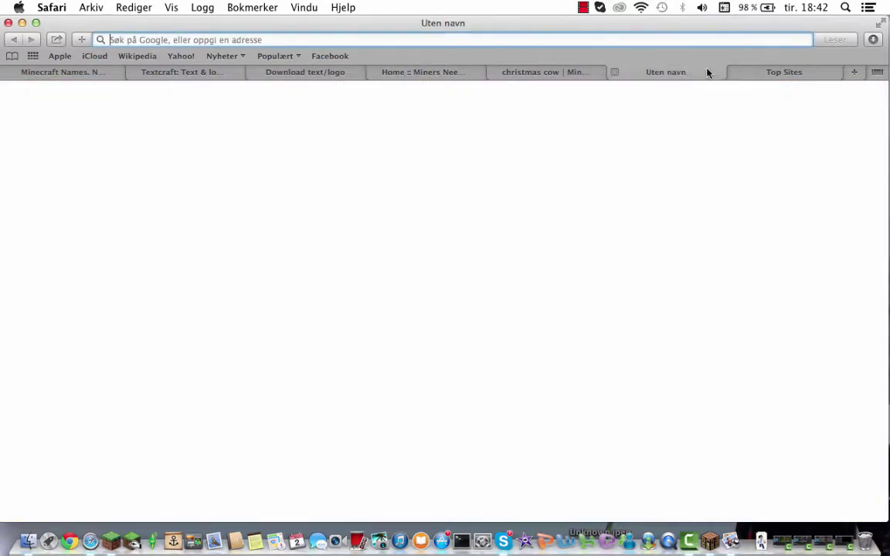
pyautogui.click(612, 72)
pyautogui.click(471, 72)
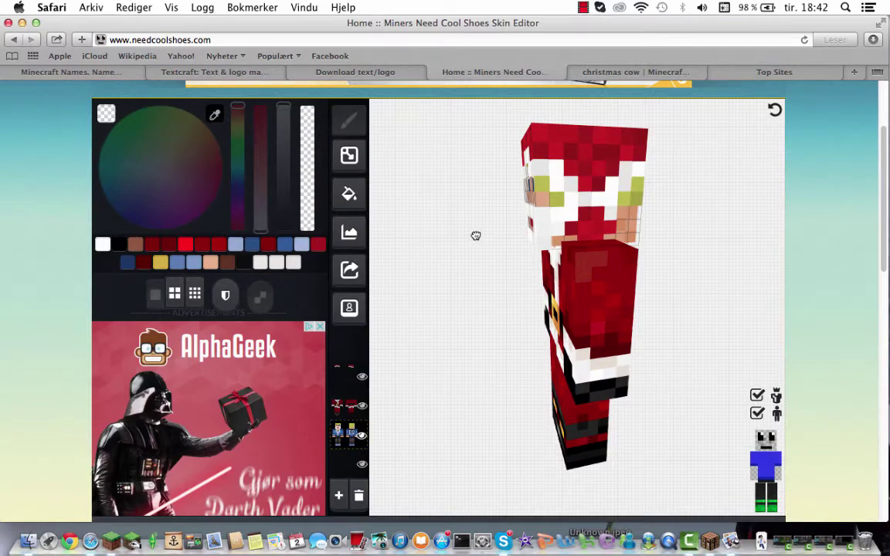
# Compare the beard on the skin with the Santa skin thumbnail shown in Top Sites.
pyautogui.moveTo(475, 236); pyautogui.dragTo(522, 238)
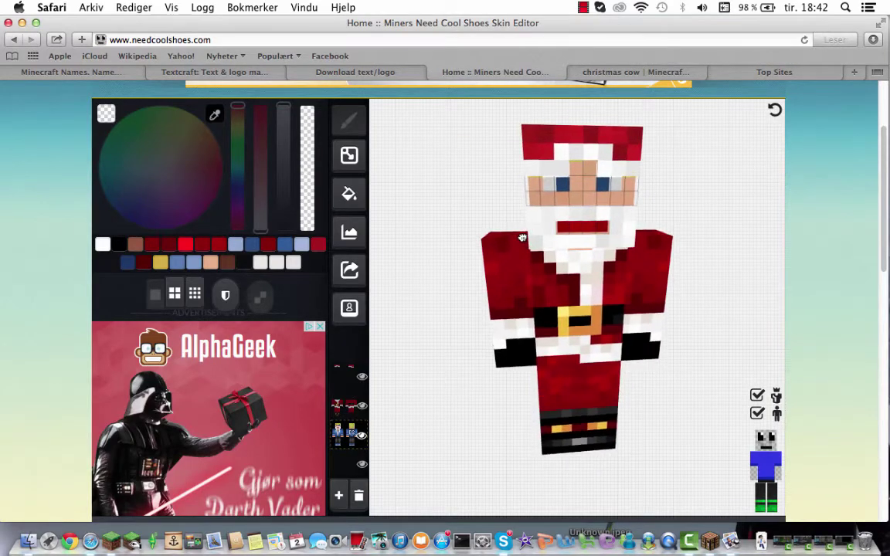
pyautogui.click(740, 76)
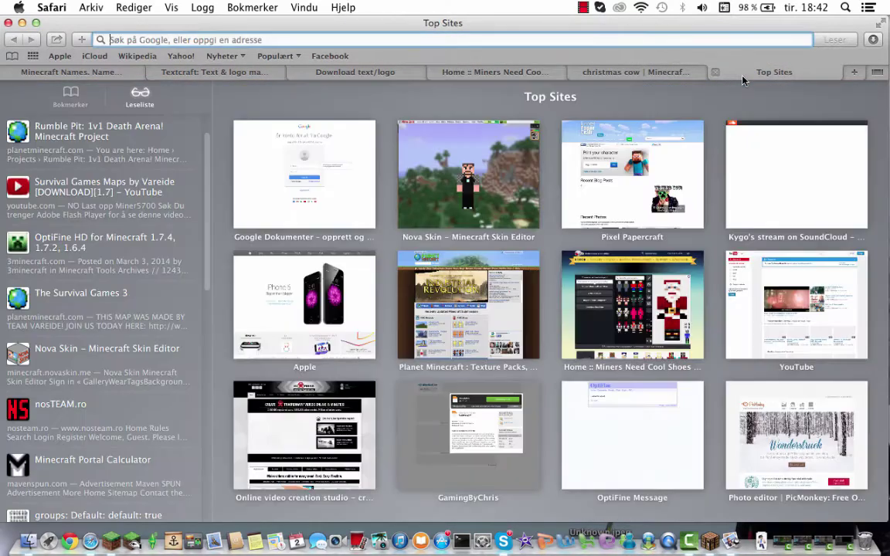
pyautogui.click(527, 72)
pyautogui.click(800, 73)
pyautogui.moveTo(676, 296)
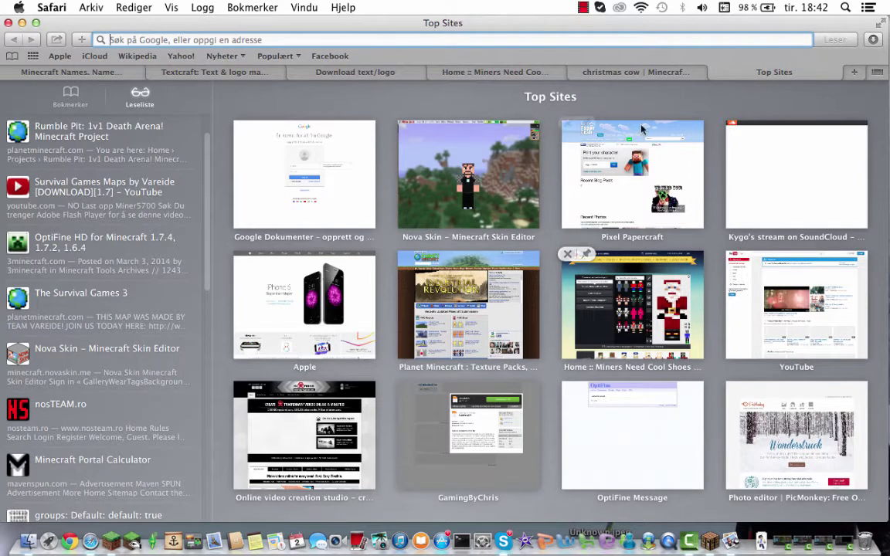
pyautogui.click(530, 74)
pyautogui.click(756, 73)
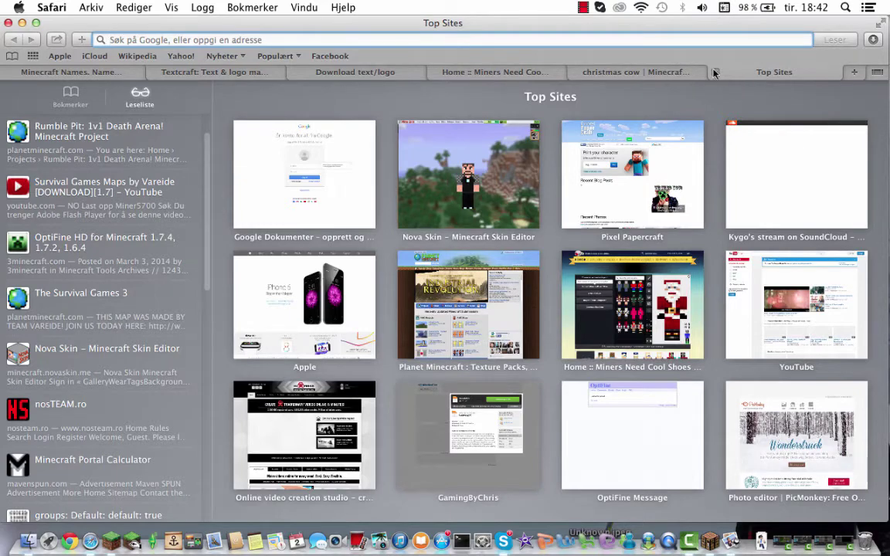
pyautogui.click(528, 73)
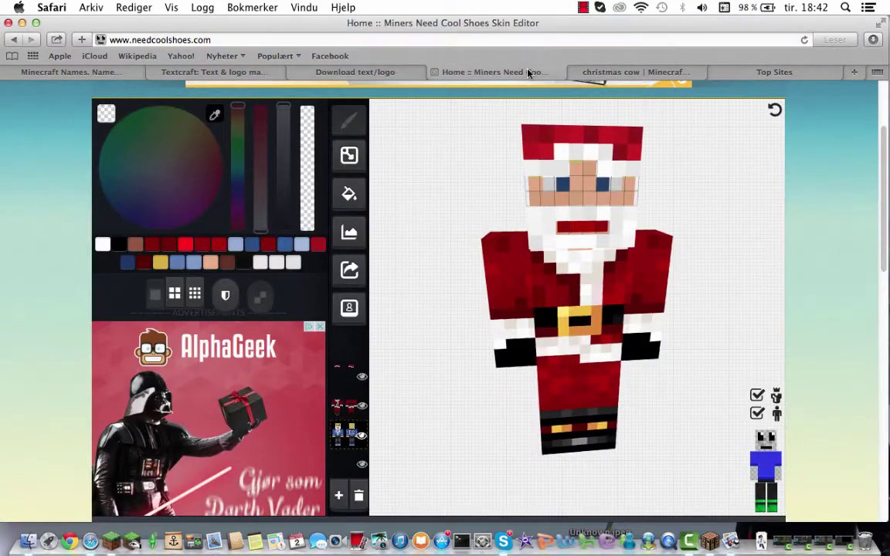
pyautogui.click(773, 73)
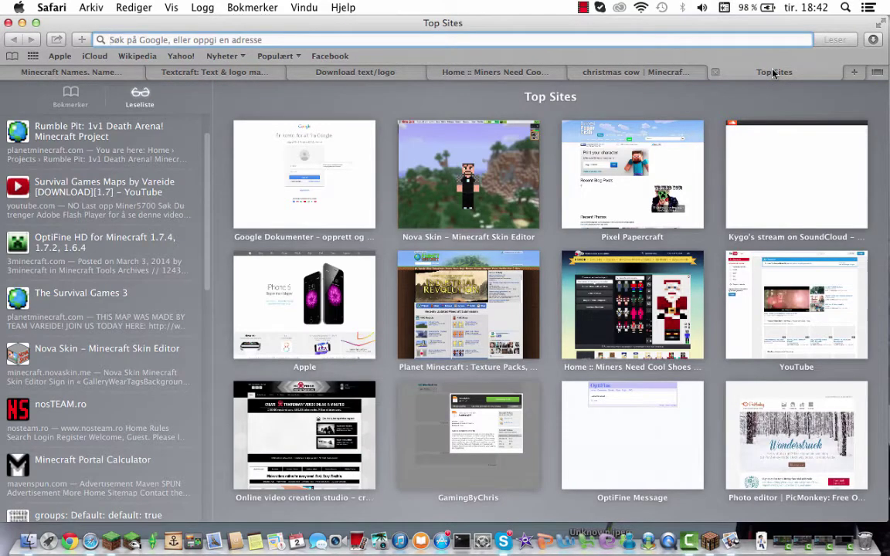
pyautogui.click(422, 71)
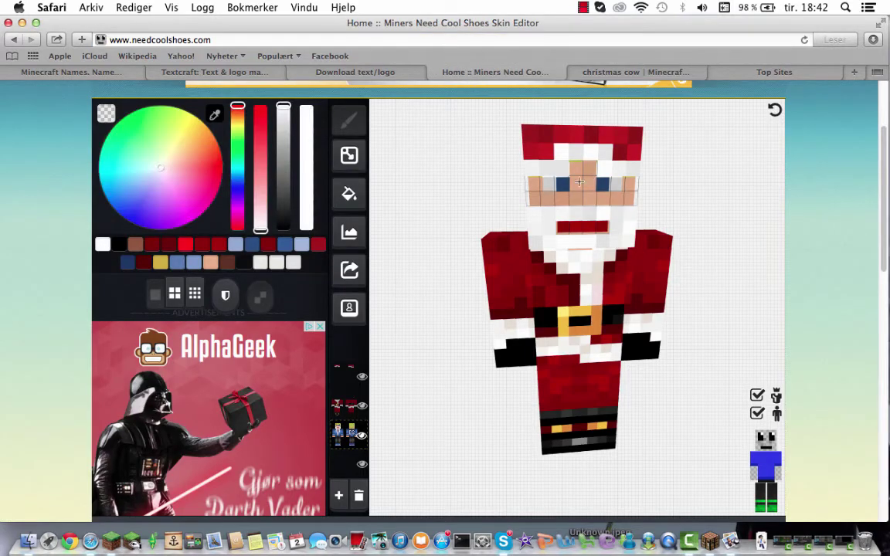
# Paint a white moustache row across the face below the eyes and extend it onto one cheek.
pyautogui.moveTo(564, 201); pyautogui.dragTo(620, 205)
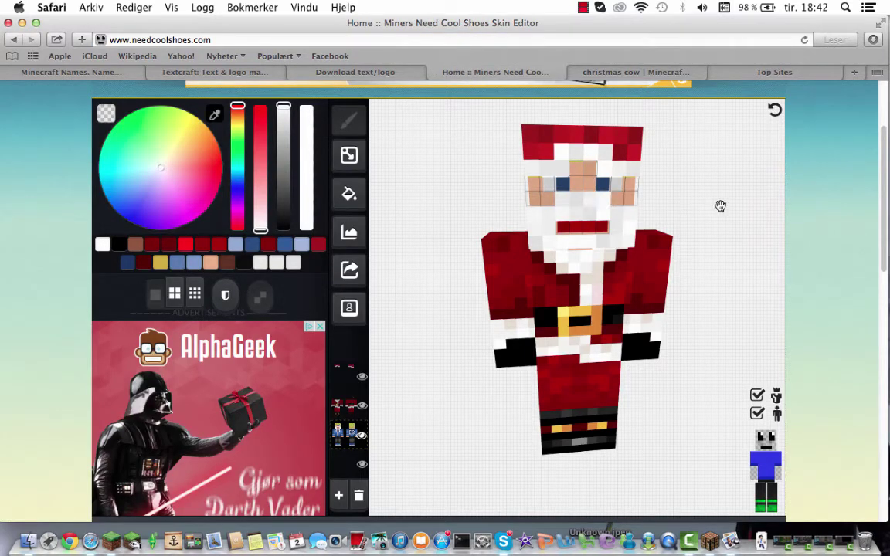
pyautogui.moveTo(720, 206); pyautogui.dragTo(676, 201)
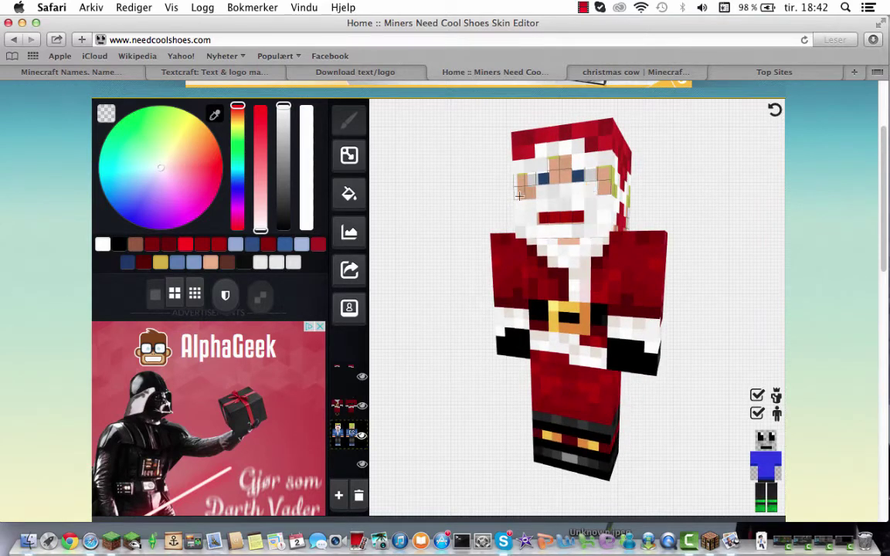
pyautogui.click(531, 193)
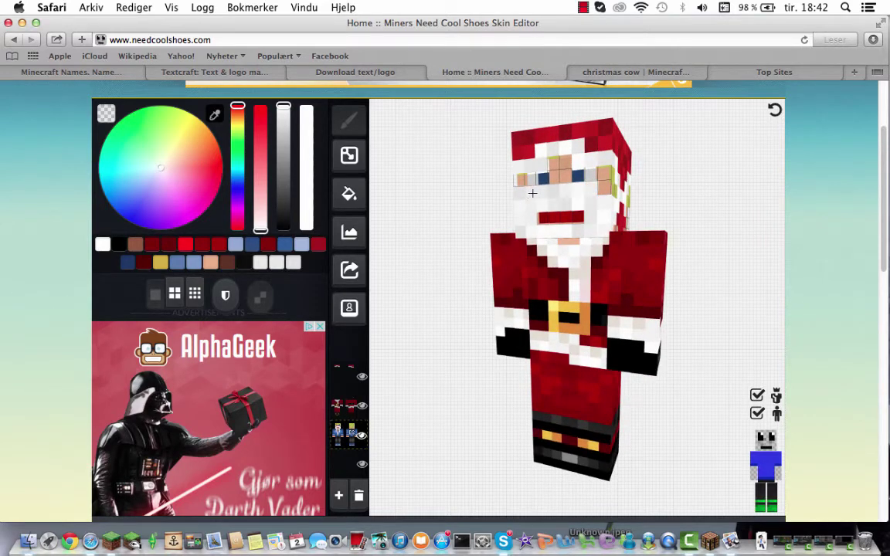
# Trim the white beard at the outer cheek and both lower jaw corners with the transparent brush.
pyautogui.click(109, 115)
pyautogui.click(519, 193)
pyautogui.moveTo(436, 197); pyautogui.dragTo(473, 200)
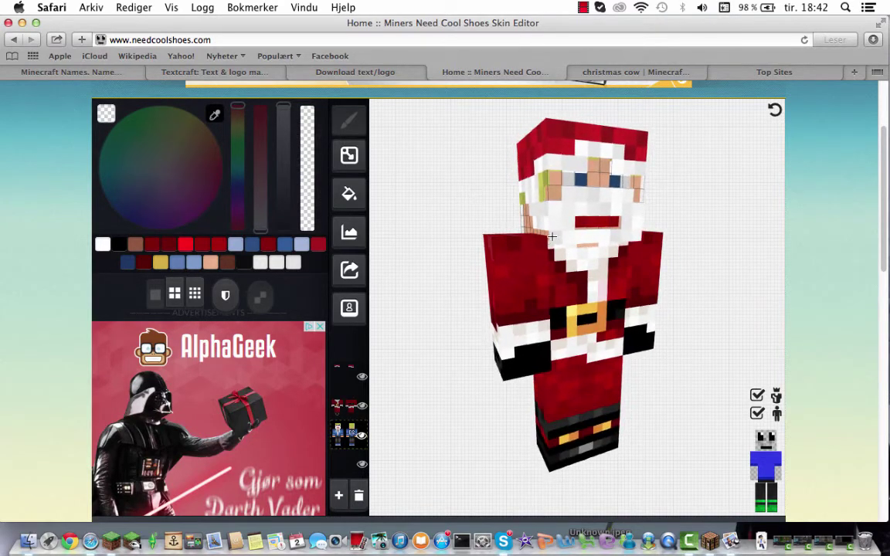
pyautogui.moveTo(636, 237); pyautogui.dragTo(683, 212)
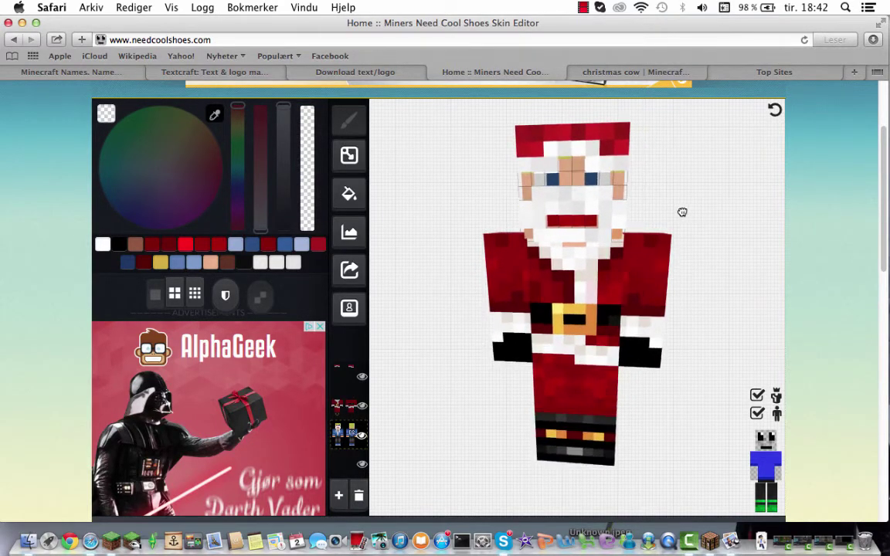
pyautogui.click(118, 245)
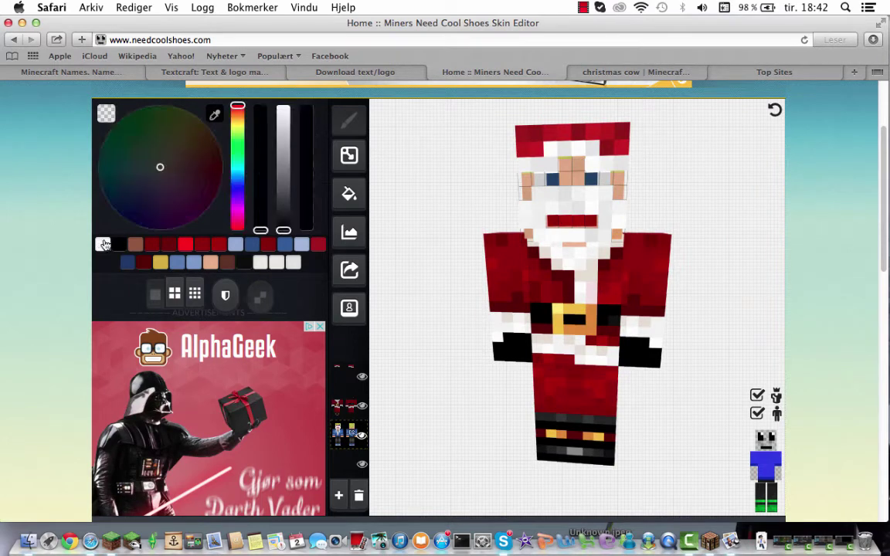
# Paint the beard's lower jaw corners and its edges along both sides of the head white.
pyautogui.click(103, 245)
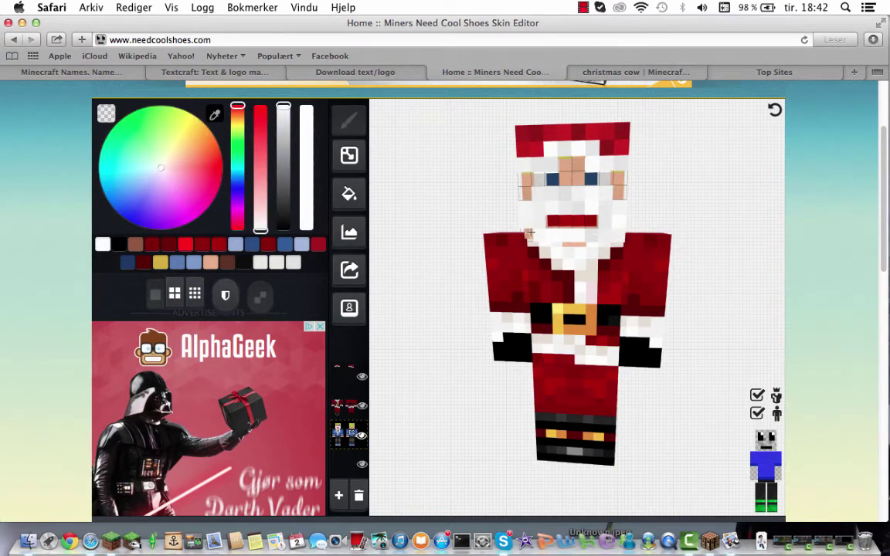
pyautogui.moveTo(685, 201)
pyautogui.mouseDown()
pyautogui.moveTo(693, 173)
pyautogui.moveTo(639, 213)
pyautogui.moveTo(550, 233)
pyautogui.mouseUp()
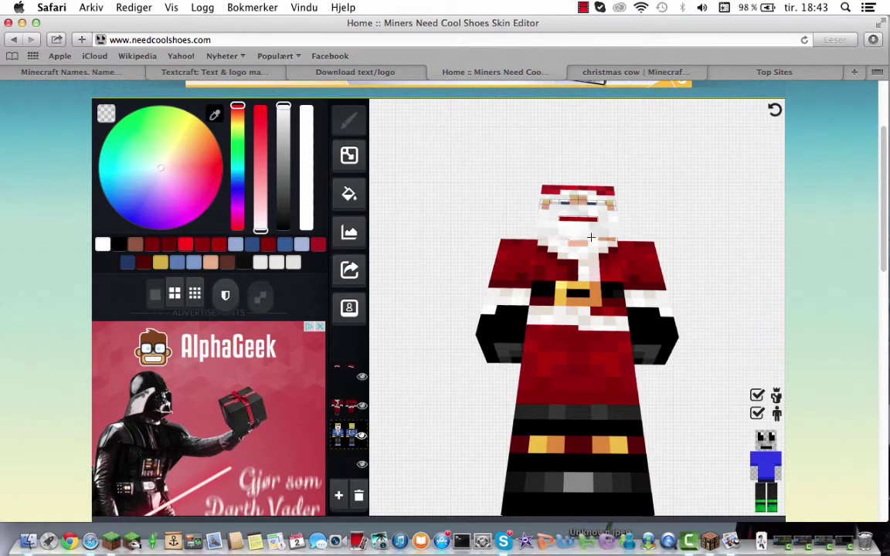
pyautogui.moveTo(611, 239); pyautogui.dragTo(625, 259)
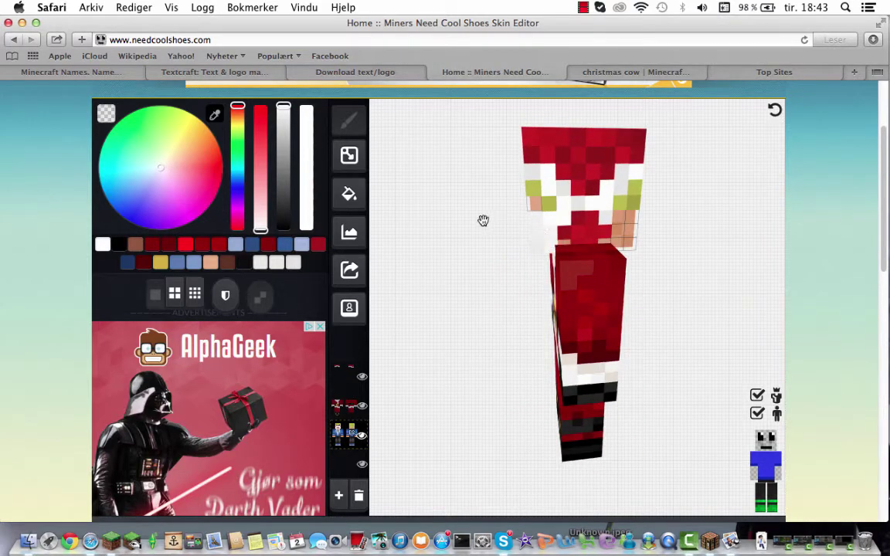
pyautogui.moveTo(483, 219); pyautogui.dragTo(607, 221)
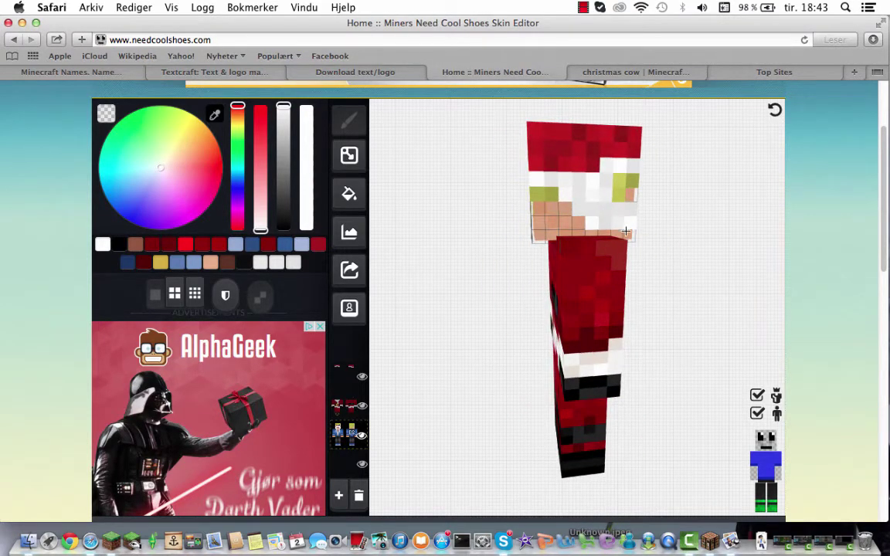
pyautogui.moveTo(680, 214); pyautogui.dragTo(656, 212)
# Hide the character's outer overlay and paint the blond hair white on the front and one side of the base head.
pyautogui.click(758, 395)
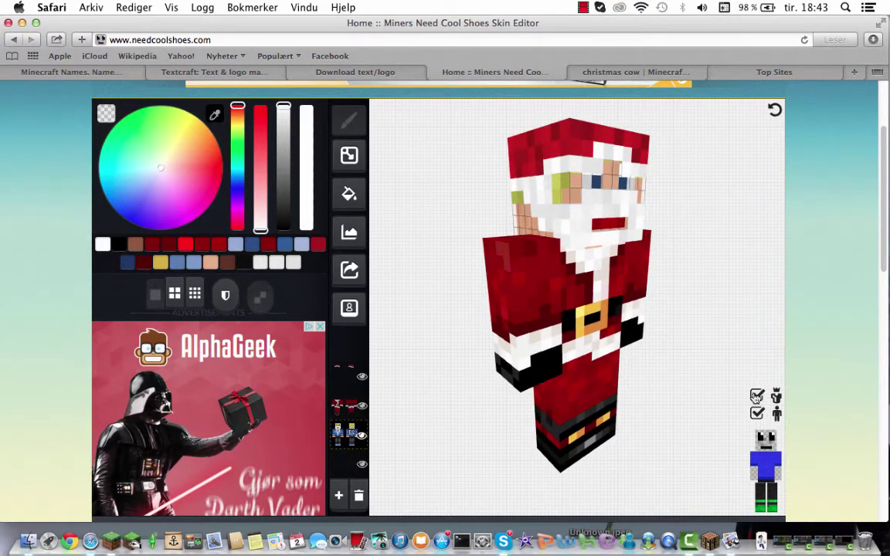
pyautogui.moveTo(697, 321)
pyautogui.mouseDown()
pyautogui.moveTo(661, 313)
pyautogui.moveTo(678, 323)
pyautogui.moveTo(707, 317)
pyautogui.moveTo(698, 321)
pyautogui.mouseUp()
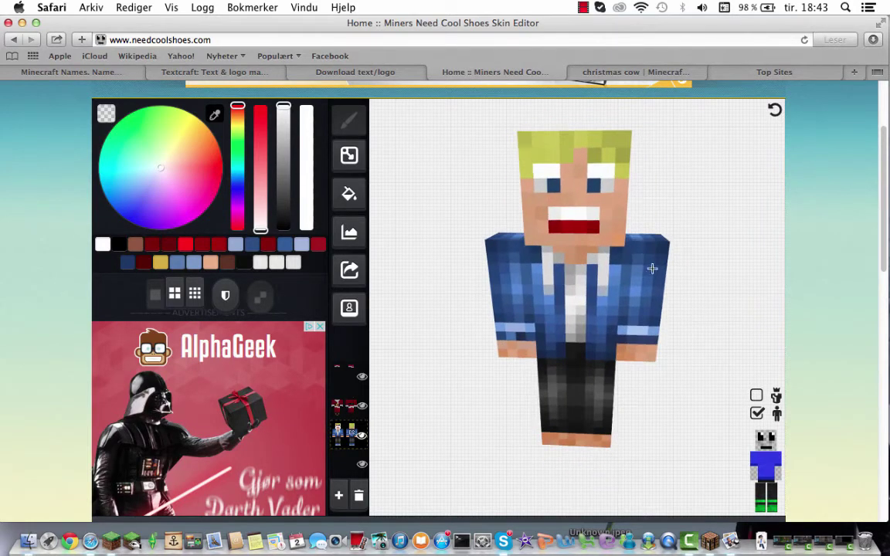
pyautogui.moveTo(622, 155)
pyautogui.mouseDown()
pyautogui.moveTo(545, 140)
pyautogui.moveTo(550, 131)
pyautogui.moveTo(527, 151)
pyautogui.moveTo(558, 153)
pyautogui.moveTo(540, 133)
pyautogui.moveTo(524, 165)
pyautogui.moveTo(611, 169)
pyautogui.moveTo(609, 185)
pyautogui.moveTo(621, 179)
pyautogui.moveTo(518, 173)
pyautogui.moveTo(487, 161)
pyautogui.moveTo(524, 143)
pyautogui.moveTo(533, 127)
pyautogui.moveTo(556, 131)
pyautogui.moveTo(523, 139)
pyautogui.mouseUp()
pyautogui.moveTo(628, 153)
pyautogui.mouseDown()
pyautogui.moveTo(673, 169)
pyautogui.moveTo(639, 168)
pyautogui.moveTo(677, 163)
pyautogui.moveTo(617, 160)
pyautogui.mouseUp()
pyautogui.click(630, 166)
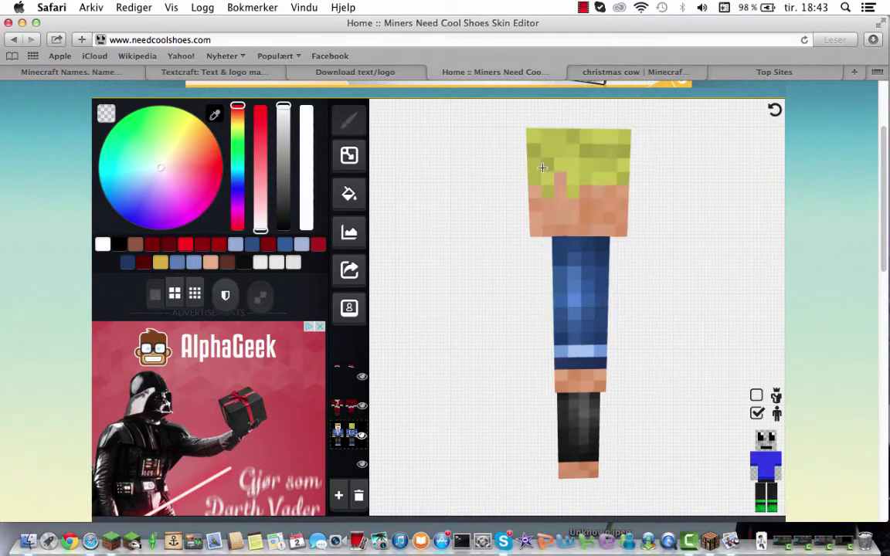
pyautogui.moveTo(542, 167)
pyautogui.mouseDown()
pyautogui.moveTo(533, 152)
pyautogui.moveTo(606, 150)
pyautogui.moveTo(536, 139)
pyautogui.moveTo(626, 143)
pyautogui.moveTo(619, 175)
pyautogui.moveTo(570, 184)
pyautogui.moveTo(539, 177)
pyautogui.mouseUp()
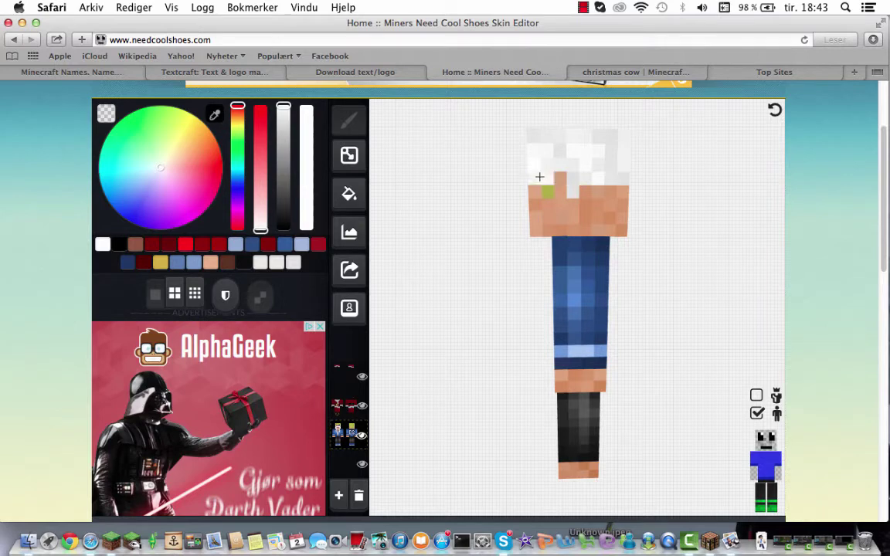
# Paint the blond hair on the back and the rest of the base head white.
pyautogui.moveTo(685, 183); pyautogui.dragTo(642, 184)
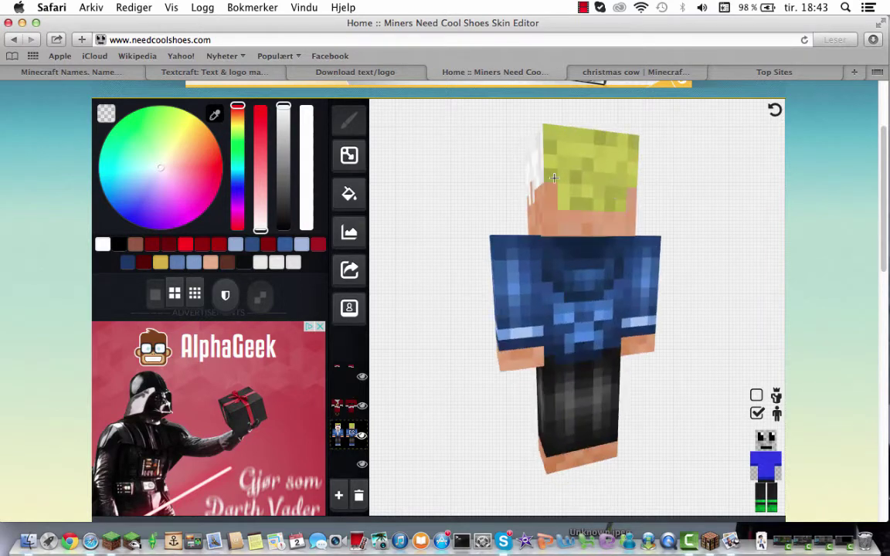
pyautogui.moveTo(553, 178)
pyautogui.mouseDown()
pyautogui.moveTo(632, 181)
pyautogui.moveTo(604, 197)
pyautogui.moveTo(589, 201)
pyautogui.moveTo(570, 190)
pyautogui.moveTo(567, 198)
pyautogui.mouseUp()
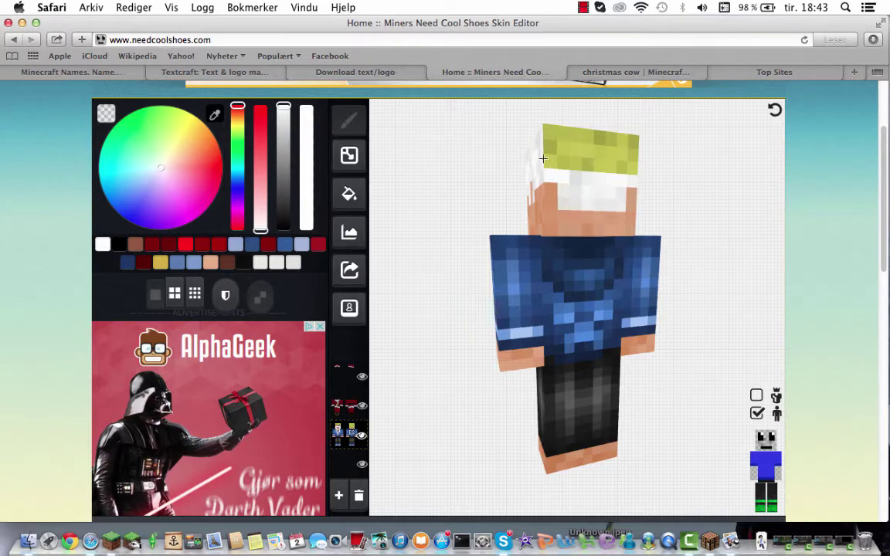
pyautogui.moveTo(543, 159)
pyautogui.mouseDown()
pyautogui.moveTo(547, 141)
pyautogui.moveTo(591, 135)
pyautogui.moveTo(632, 150)
pyautogui.moveTo(570, 160)
pyautogui.moveTo(640, 167)
pyautogui.mouseUp()
pyautogui.moveTo(705, 161)
pyautogui.mouseDown()
pyautogui.moveTo(652, 160)
pyautogui.moveTo(619, 187)
pyautogui.moveTo(652, 157)
pyautogui.moveTo(586, 133)
pyautogui.moveTo(542, 140)
pyautogui.moveTo(517, 163)
pyautogui.moveTo(574, 153)
pyautogui.moveTo(574, 144)
pyautogui.moveTo(506, 128)
pyautogui.moveTo(555, 133)
pyautogui.moveTo(586, 167)
pyautogui.moveTo(541, 193)
pyautogui.moveTo(556, 158)
pyautogui.moveTo(617, 186)
pyautogui.moveTo(592, 211)
pyautogui.mouseUp()
pyautogui.moveTo(710, 201); pyautogui.dragTo(677, 183)
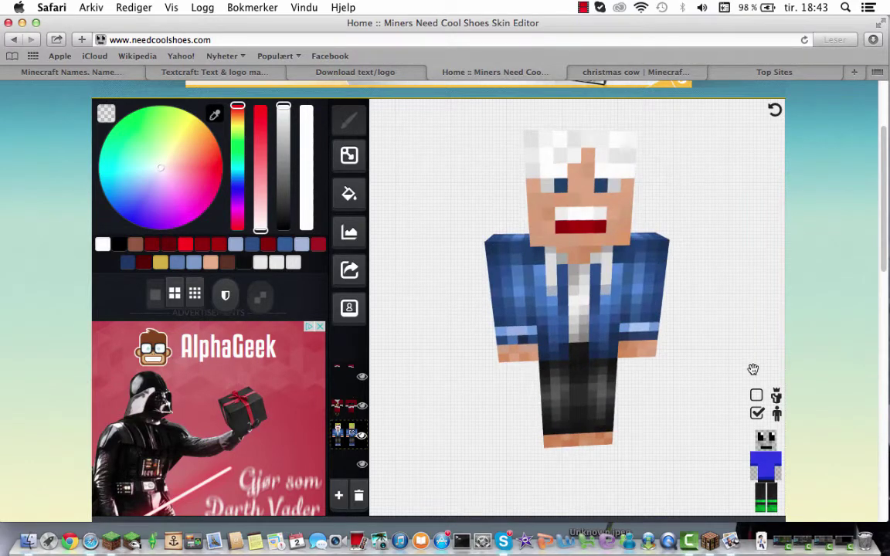
# Show the outer overlay again and paint the blond patches under the hat on one side of the head white.
pyautogui.click(758, 394)
pyautogui.moveTo(753, 338); pyautogui.dragTo(706, 294)
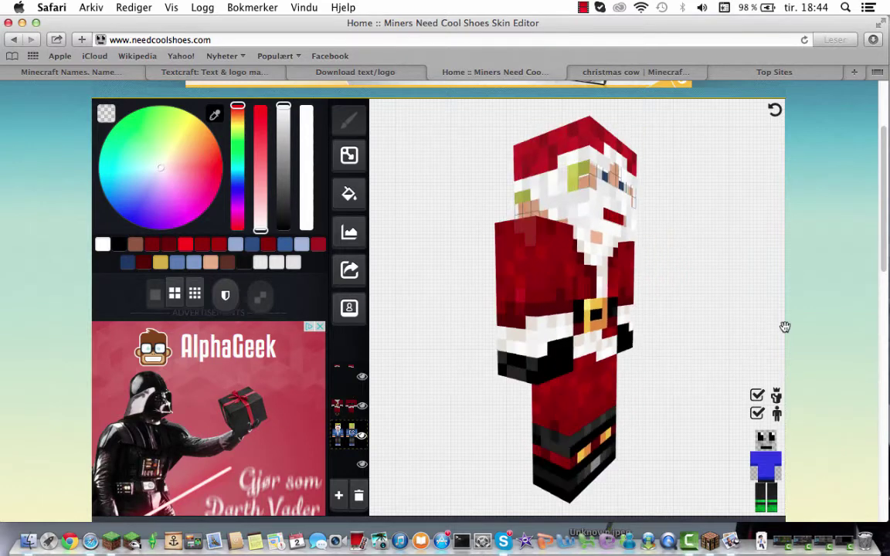
pyautogui.moveTo(723, 313); pyautogui.dragTo(683, 267)
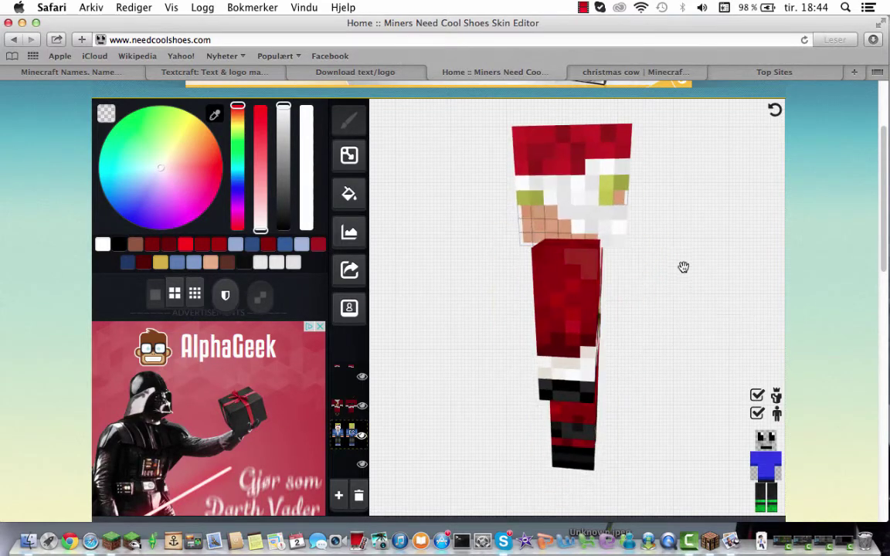
pyautogui.moveTo(621, 183); pyautogui.dragTo(610, 183)
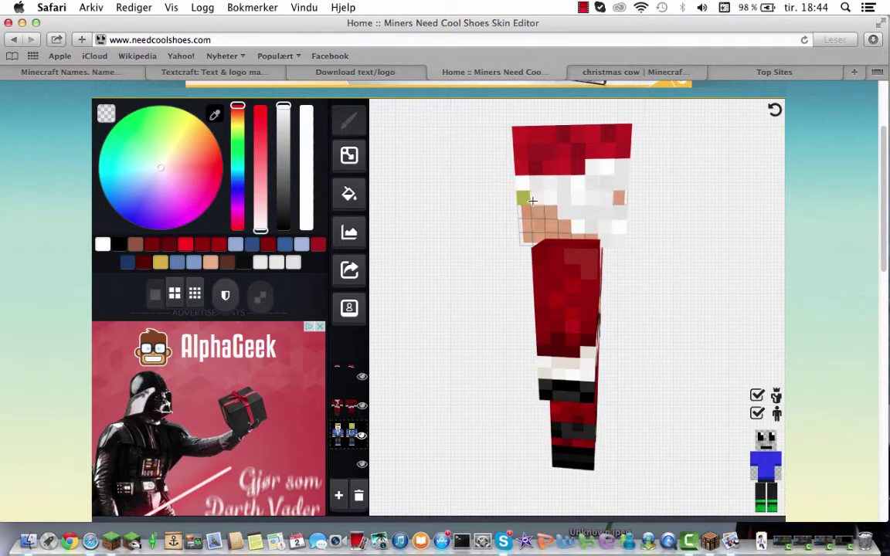
pyautogui.click(524, 199)
# Paint the blond hair below the hat on the back and the other side of the head white.
pyautogui.moveTo(473, 203); pyautogui.dragTo(553, 199)
pyautogui.click(614, 202)
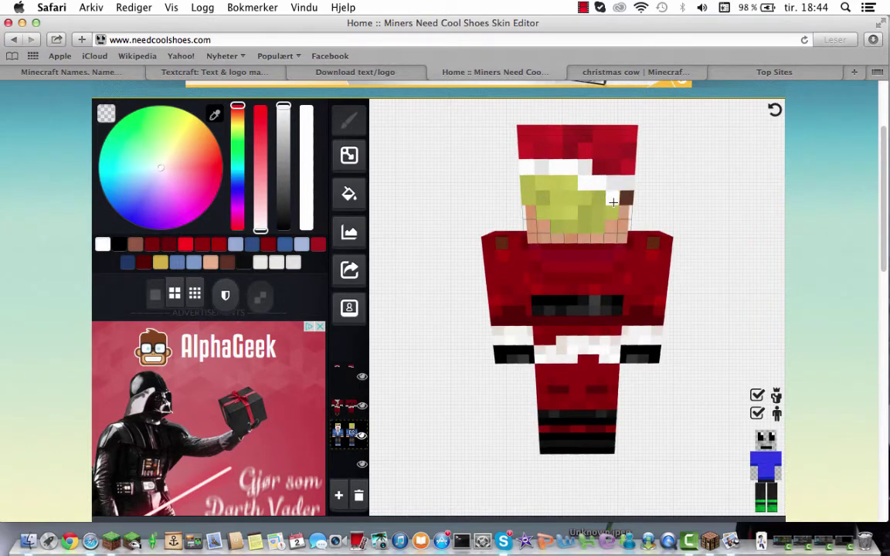
pyautogui.moveTo(613, 202)
pyautogui.mouseDown()
pyautogui.moveTo(592, 190)
pyautogui.moveTo(572, 218)
pyautogui.moveTo(533, 186)
pyautogui.moveTo(555, 200)
pyautogui.mouseUp()
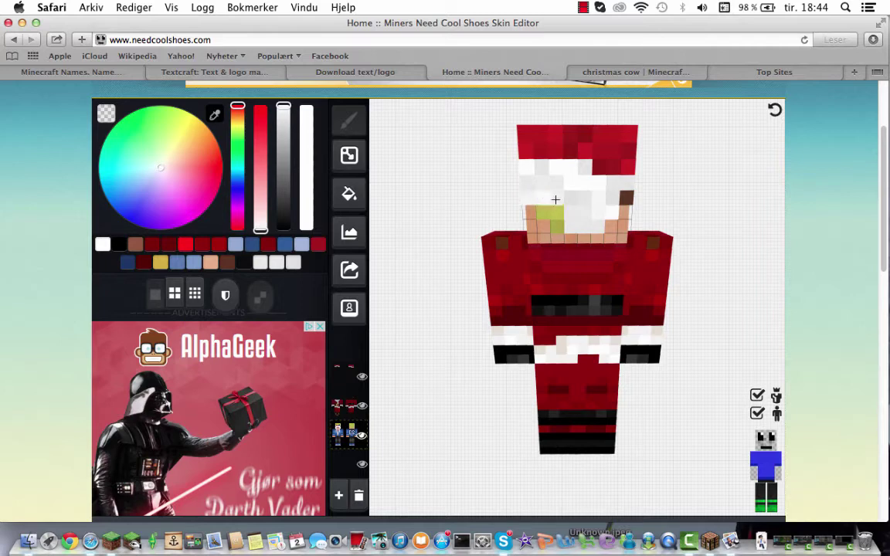
pyautogui.moveTo(461, 201); pyautogui.dragTo(521, 203)
pyautogui.moveTo(634, 186); pyautogui.dragTo(603, 194)
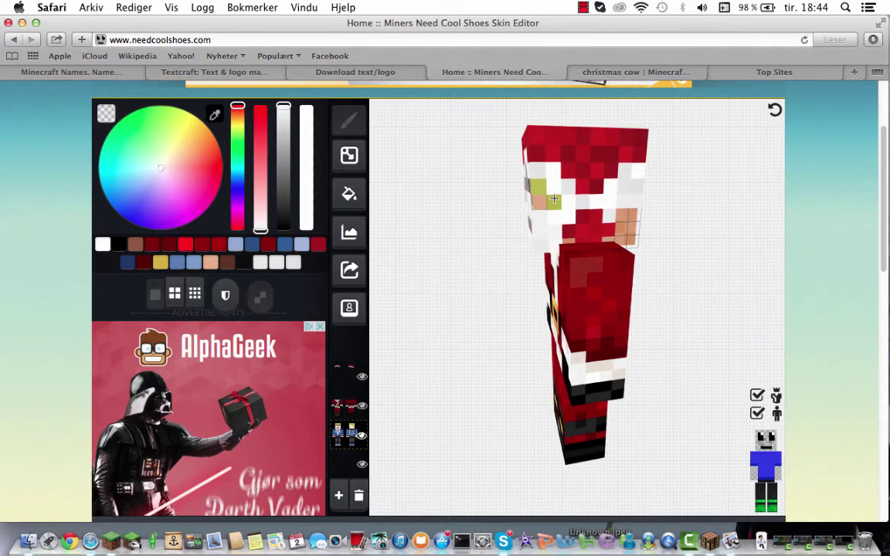
pyautogui.moveTo(491, 207); pyautogui.dragTo(532, 211)
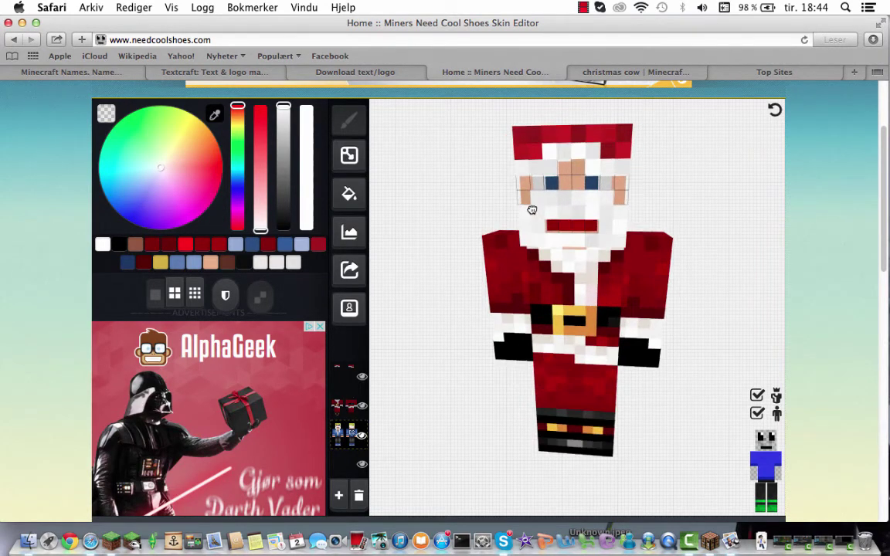
pyautogui.moveTo(762, 350); pyautogui.dragTo(762, 335)
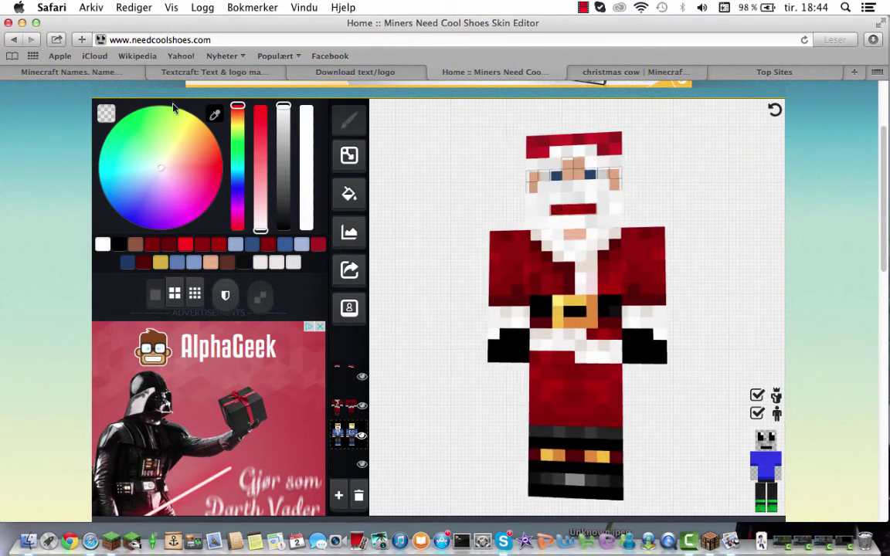
# Erase the black glove from one hand on the Santa suit layer, temporarily hiding the torso to reach the hand's inner side.
pyautogui.click(112, 116)
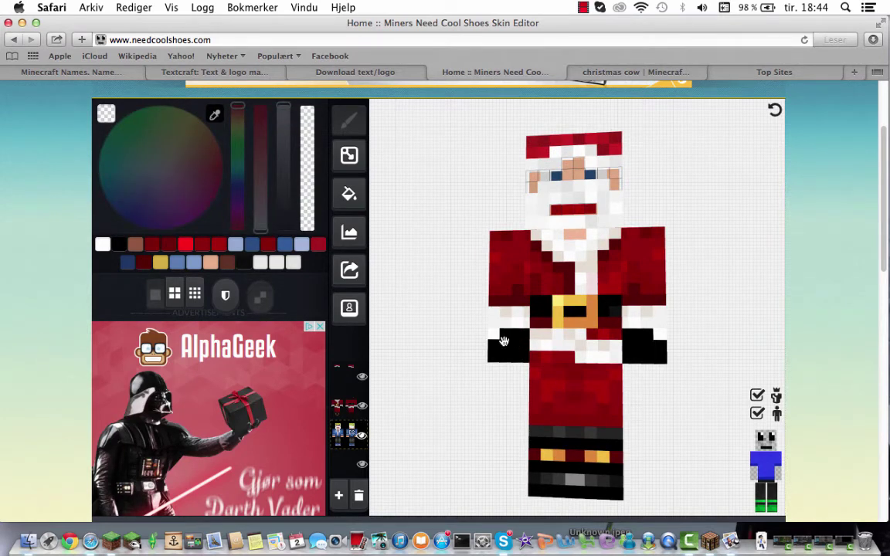
pyautogui.click(349, 406)
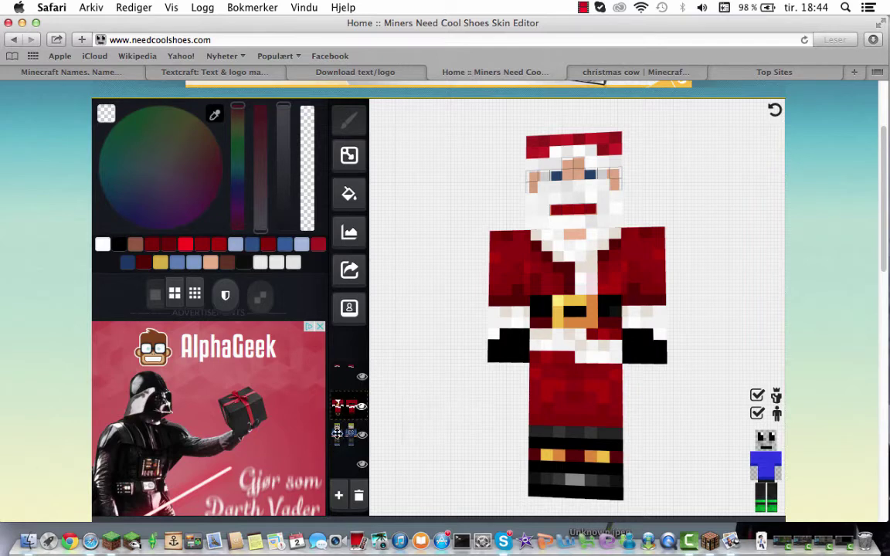
pyautogui.click(513, 337)
pyautogui.click(768, 471)
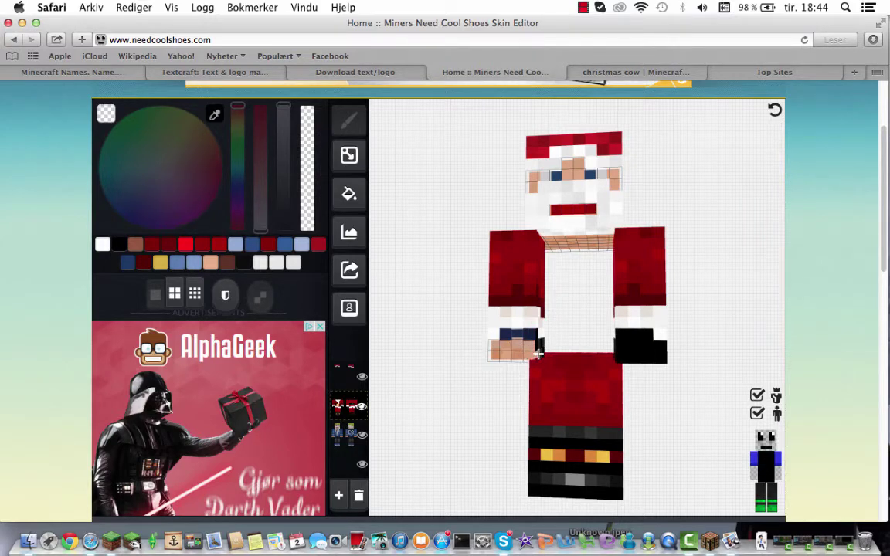
pyautogui.moveTo(484, 317); pyautogui.dragTo(548, 333)
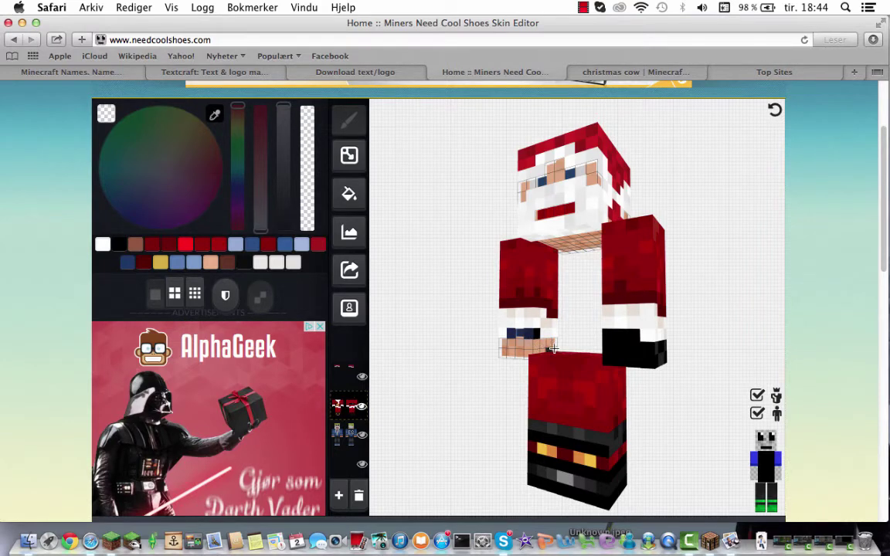
pyautogui.moveTo(566, 341); pyautogui.dragTo(580, 342)
pyautogui.click(762, 474)
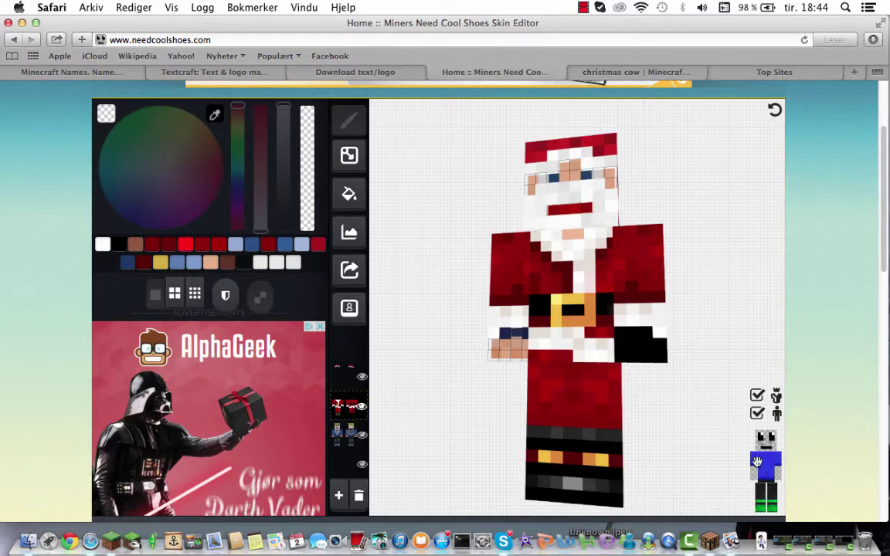
# Hide the Santa suit layer and erase the blue overlay cuffs from both sleeves on the blond character's layer.
pyautogui.moveTo(704, 417); pyautogui.dragTo(476, 391)
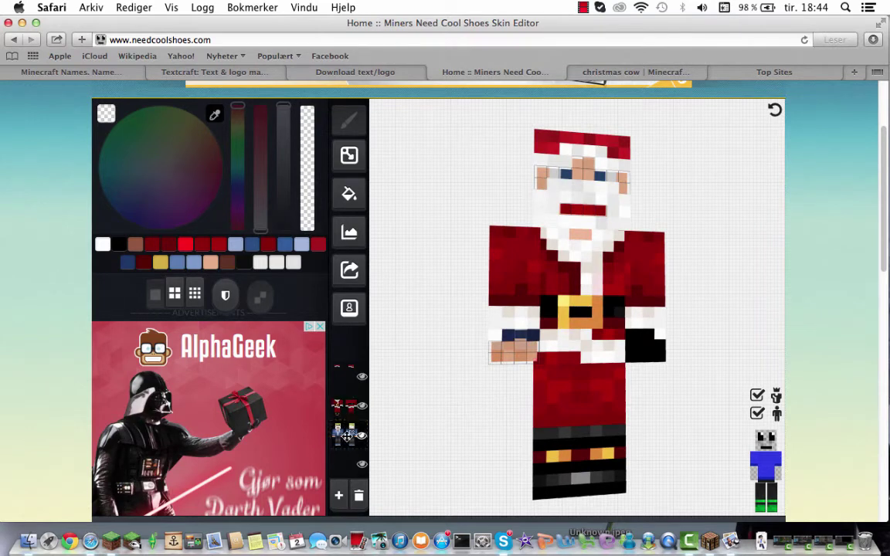
pyautogui.click(363, 408)
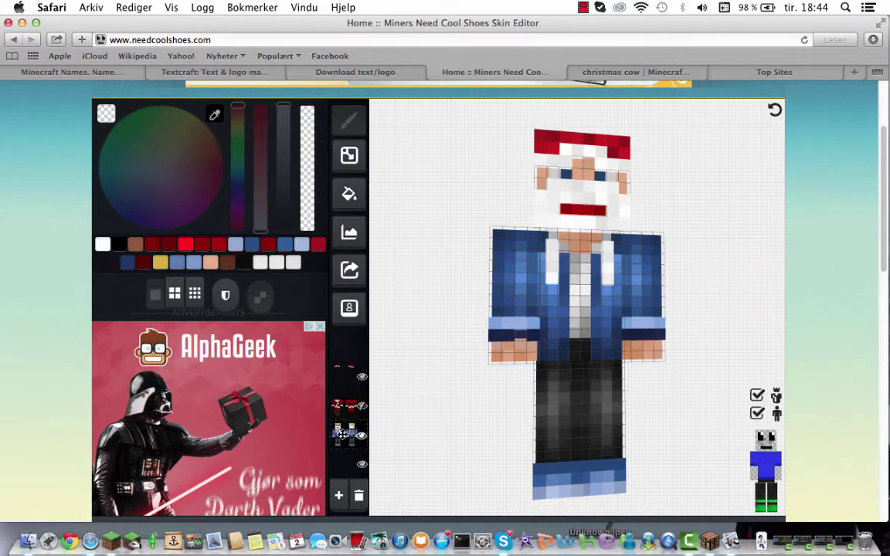
pyautogui.moveTo(527, 336)
pyautogui.mouseDown()
pyautogui.moveTo(513, 328)
pyautogui.moveTo(506, 342)
pyautogui.moveTo(533, 340)
pyautogui.mouseUp()
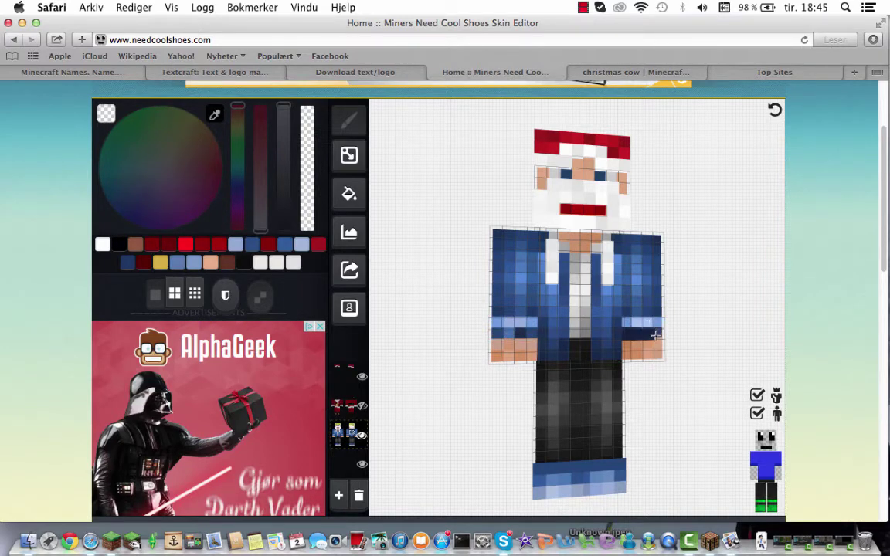
pyautogui.moveTo(626, 301)
pyautogui.mouseDown()
pyautogui.moveTo(692, 338)
pyautogui.moveTo(537, 324)
pyautogui.moveTo(550, 255)
pyautogui.moveTo(552, 275)
pyautogui.moveTo(576, 278)
pyautogui.moveTo(587, 302)
pyautogui.moveTo(583, 263)
pyautogui.moveTo(598, 253)
pyautogui.moveTo(609, 304)
pyautogui.moveTo(627, 320)
pyautogui.mouseUp()
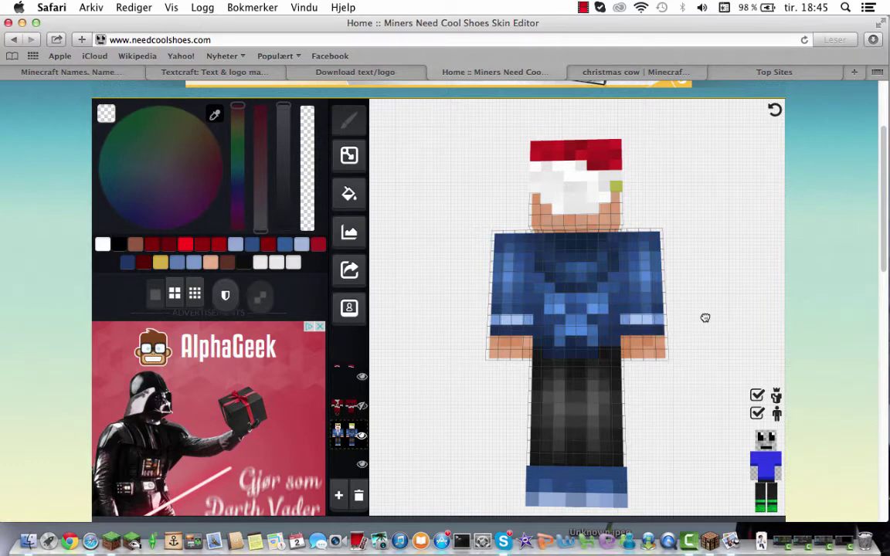
pyautogui.moveTo(705, 318)
pyautogui.mouseDown()
pyautogui.moveTo(527, 312)
pyautogui.moveTo(578, 316)
pyautogui.mouseUp()
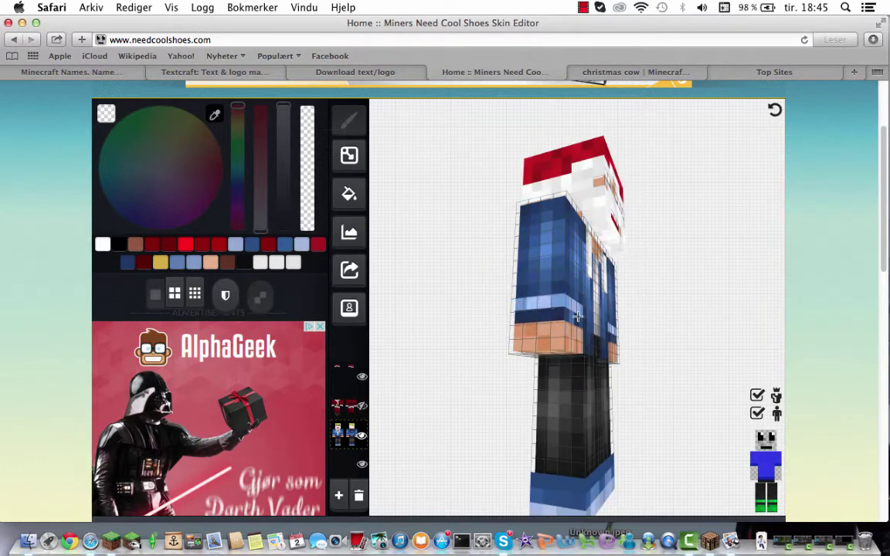
# Erase the blue overlay shoes from all sides of both feet on the blond character's layer.
pyautogui.moveTo(673, 377); pyautogui.dragTo(625, 357)
pyautogui.moveTo(527, 398)
pyautogui.mouseDown()
pyautogui.moveTo(648, 430)
pyautogui.moveTo(566, 413)
pyautogui.moveTo(502, 428)
pyautogui.moveTo(653, 459)
pyautogui.moveTo(596, 405)
pyautogui.moveTo(533, 448)
pyautogui.moveTo(562, 474)
pyautogui.moveTo(572, 464)
pyautogui.moveTo(473, 463)
pyautogui.moveTo(545, 450)
pyautogui.moveTo(587, 456)
pyautogui.mouseUp()
pyautogui.moveTo(694, 458); pyautogui.dragTo(607, 463)
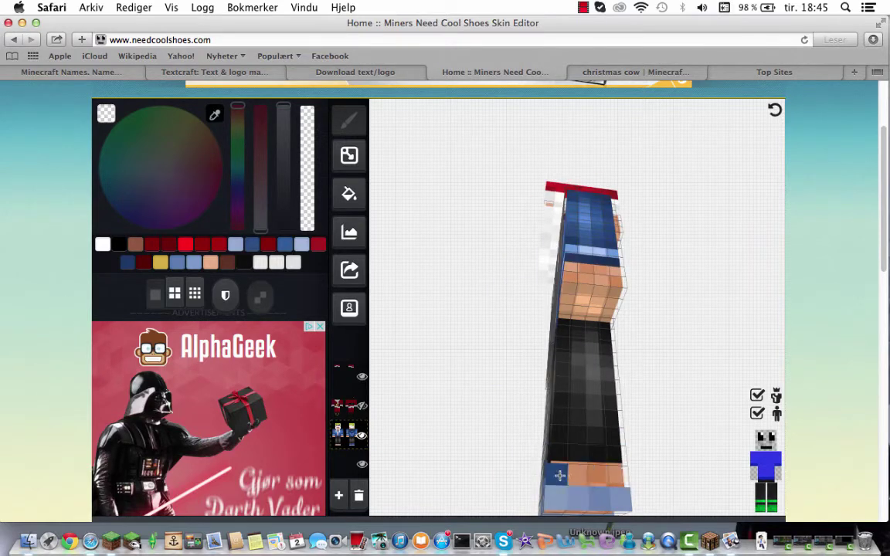
pyautogui.moveTo(558, 450)
pyautogui.mouseDown()
pyautogui.moveTo(594, 474)
pyautogui.moveTo(558, 466)
pyautogui.moveTo(641, 471)
pyautogui.moveTo(530, 467)
pyautogui.moveTo(546, 489)
pyautogui.moveTo(658, 480)
pyautogui.moveTo(636, 453)
pyautogui.moveTo(655, 451)
pyautogui.mouseUp()
pyautogui.moveTo(697, 437)
pyautogui.mouseDown()
pyautogui.moveTo(675, 432)
pyautogui.moveTo(577, 462)
pyautogui.moveTo(592, 471)
pyautogui.moveTo(528, 492)
pyautogui.moveTo(598, 508)
pyautogui.moveTo(618, 501)
pyautogui.mouseUp()
pyautogui.moveTo(666, 442); pyautogui.dragTo(624, 462)
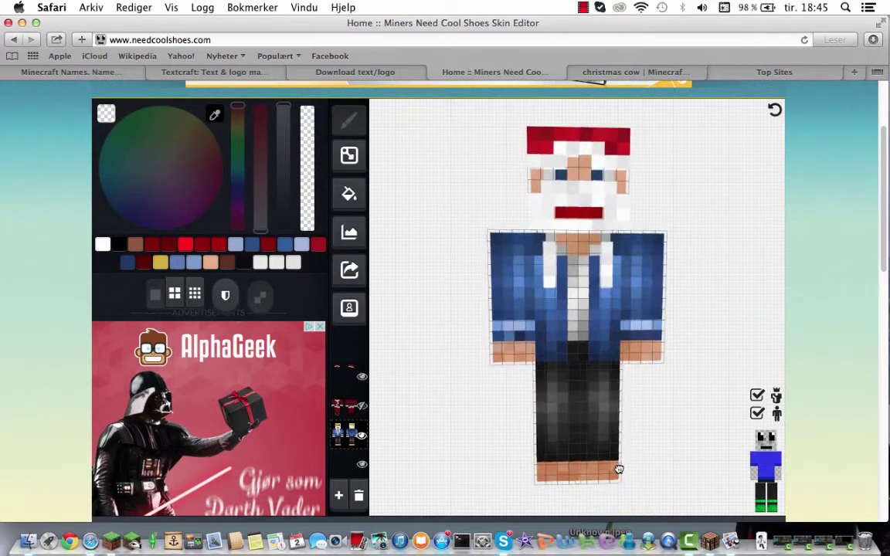
# Show the Santa suit layer again and paint the bare hand's glove black on it.
pyautogui.click(360, 406)
pyautogui.moveTo(423, 371); pyautogui.dragTo(422, 366)
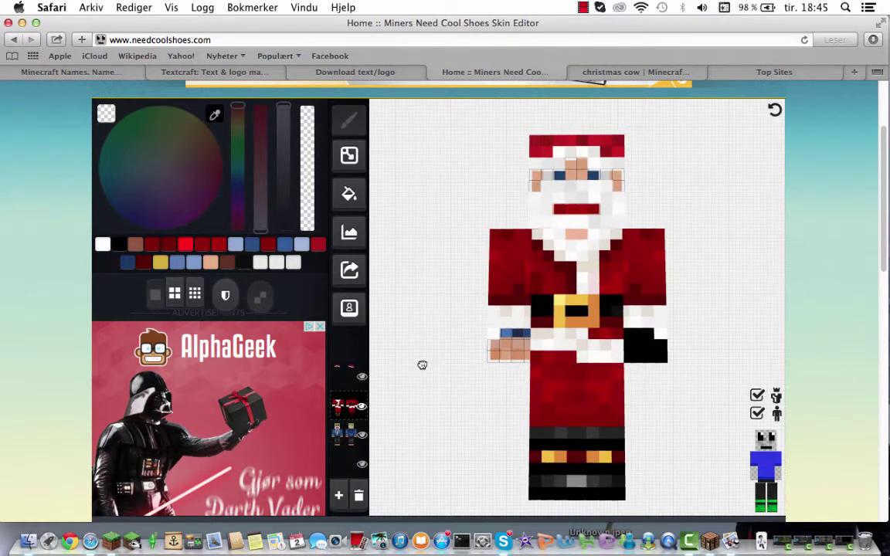
pyautogui.click(119, 246)
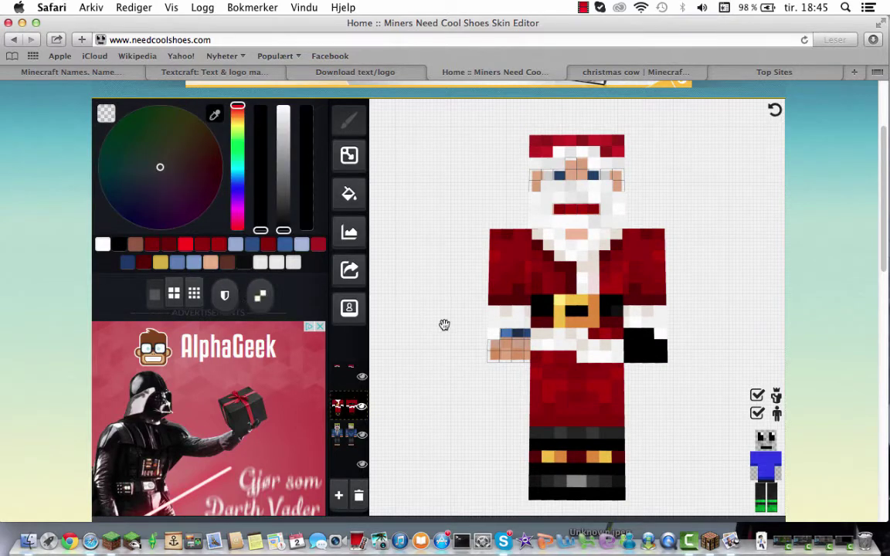
pyautogui.moveTo(508, 337)
pyautogui.mouseDown()
pyautogui.moveTo(520, 335)
pyautogui.moveTo(511, 353)
pyautogui.moveTo(495, 349)
pyautogui.moveTo(523, 359)
pyautogui.mouseUp()
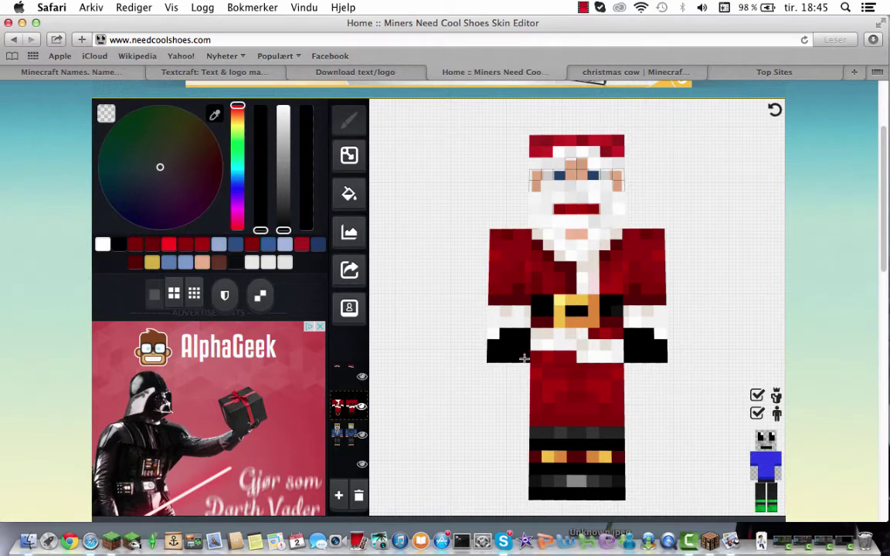
pyautogui.moveTo(524, 359); pyautogui.dragTo(685, 384, button='right')
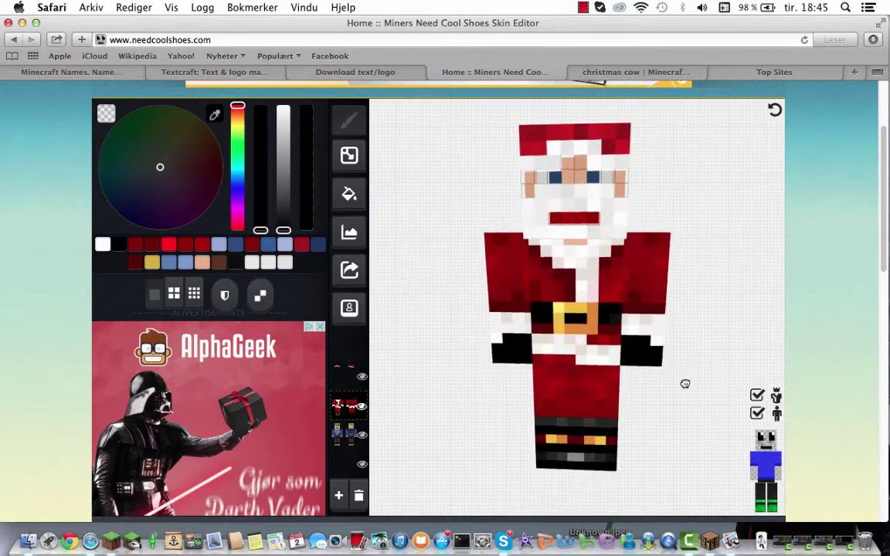
# Hide the skin's overlay parts to check the blond character underneath, show them again, and inspect the finished Santa from several angles.
pyautogui.click(757, 396)
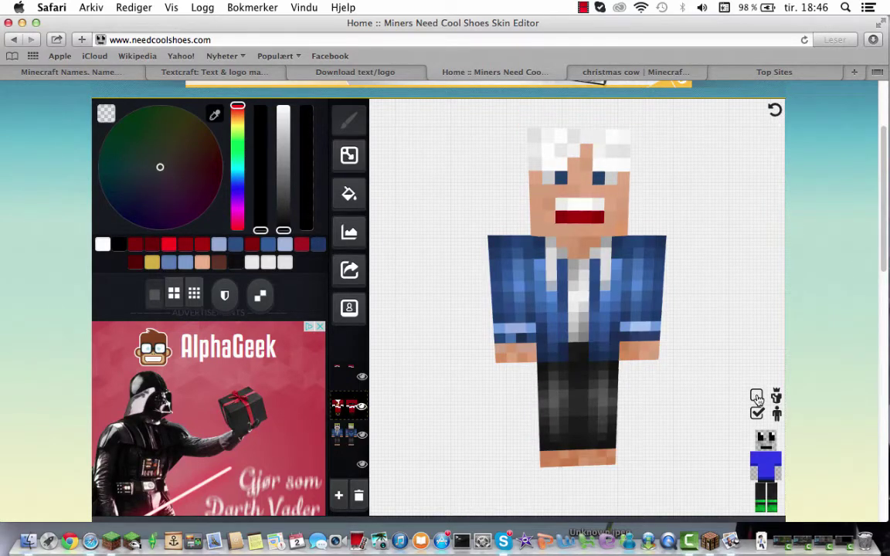
pyautogui.click(757, 395)
pyautogui.moveTo(735, 318); pyautogui.dragTo(517, 317, button='right')
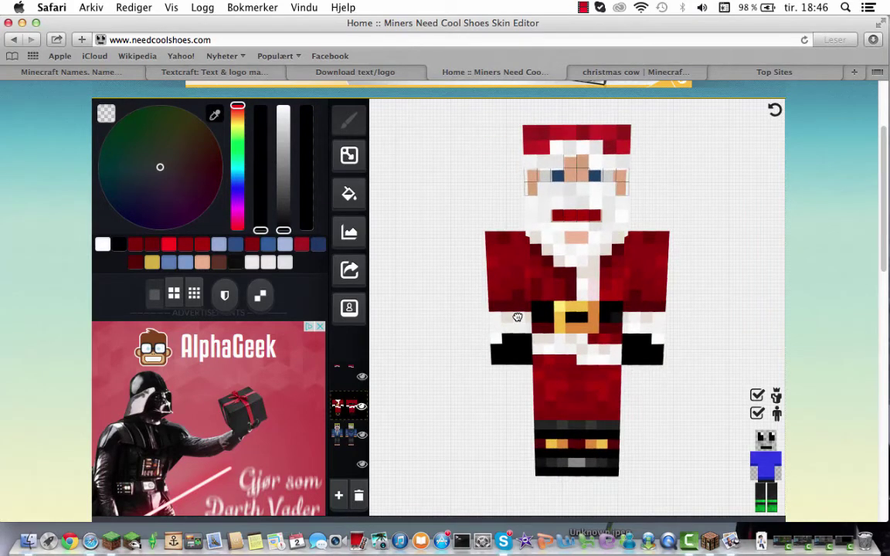
pyautogui.moveTo(473, 347); pyautogui.dragTo(455, 358, button='right')
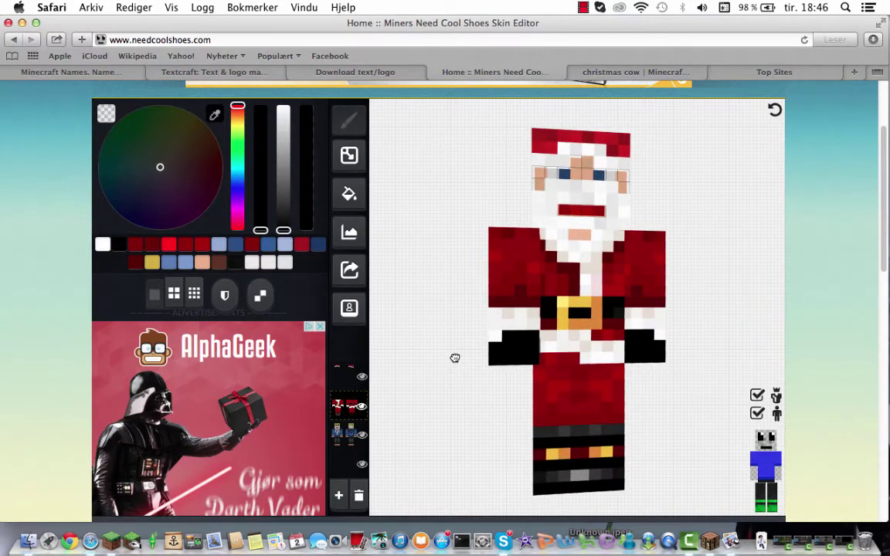
pyautogui.moveTo(455, 358)
pyautogui.mouseDown()
pyautogui.moveTo(453, 342)
pyautogui.moveTo(450, 361)
pyautogui.mouseUp()
pyautogui.moveTo(449, 361); pyautogui.dragTo(454, 361, button='right')
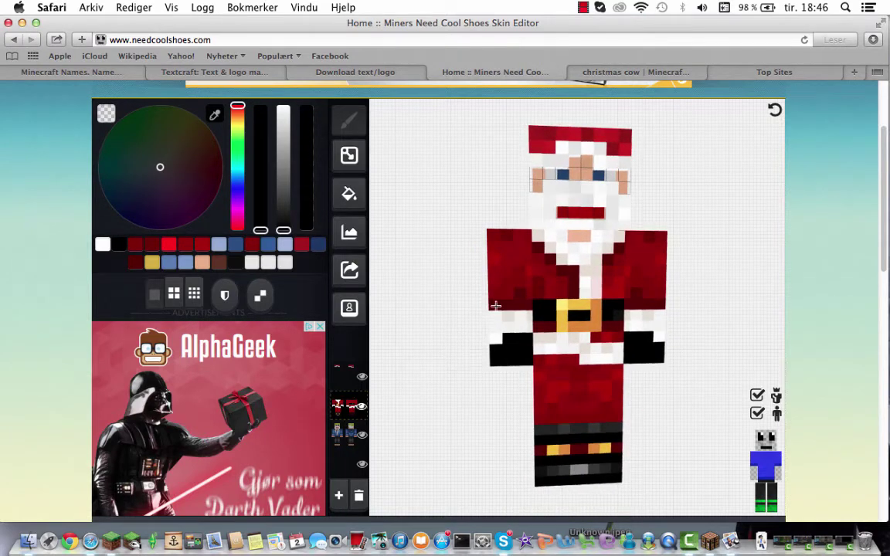
pyautogui.click(584, 8)
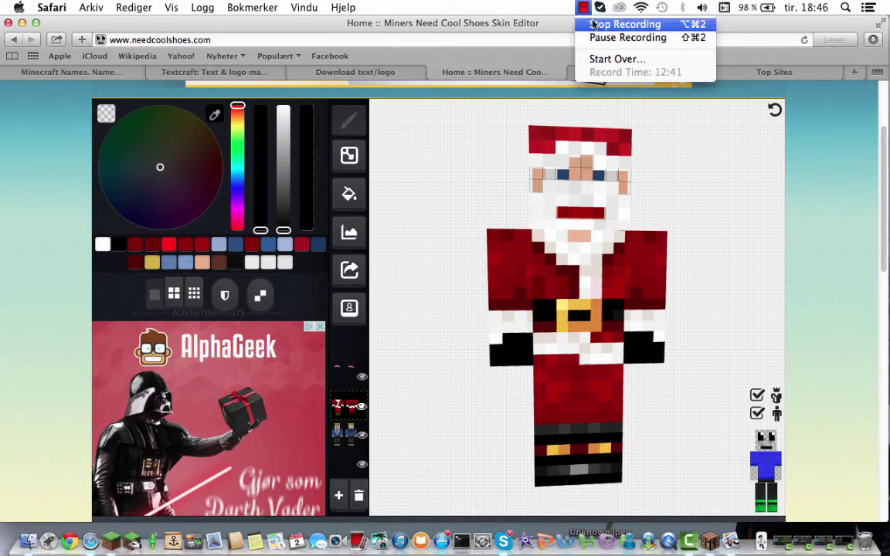
pyautogui.click(608, 39)
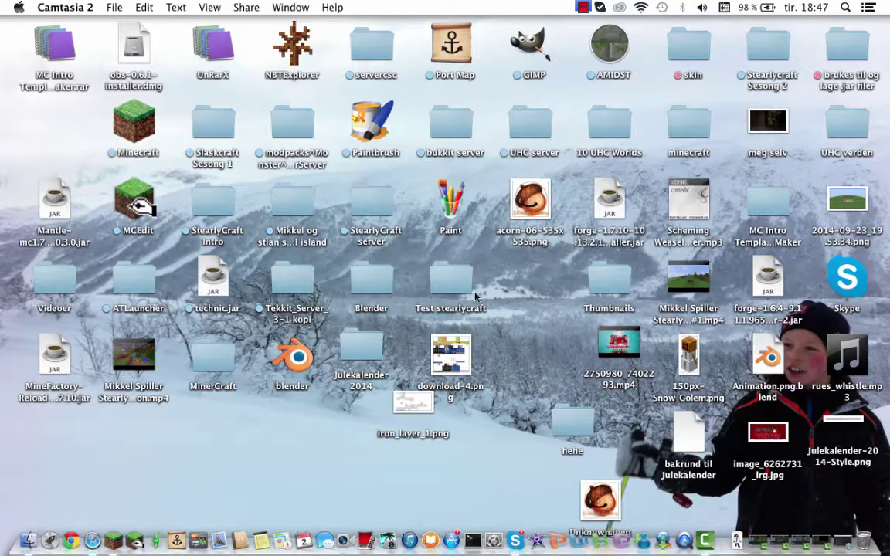
# Switch to Minecraft, start the game from its launcher with the OptiFine profile, and join The Hive multiplayer server.
pyautogui.rightClick(115, 541)
pyautogui.click(124, 507)
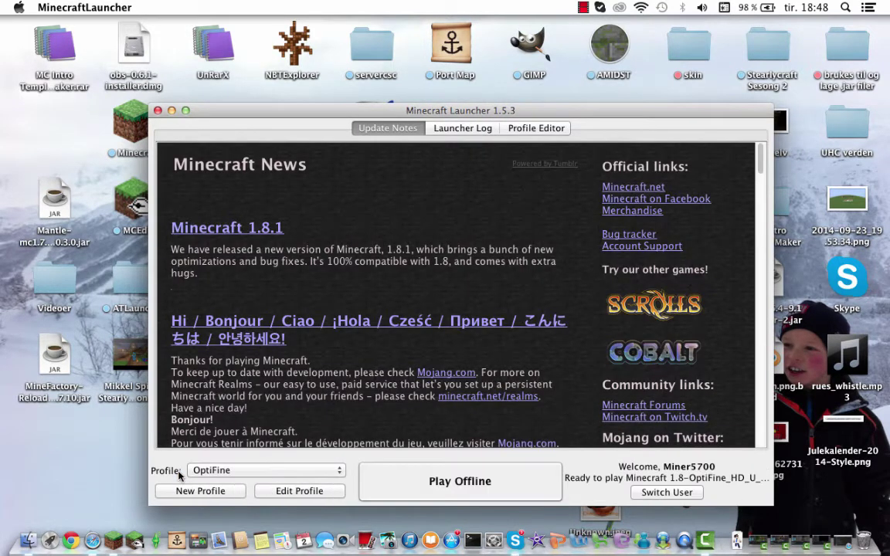
pyautogui.click(408, 482)
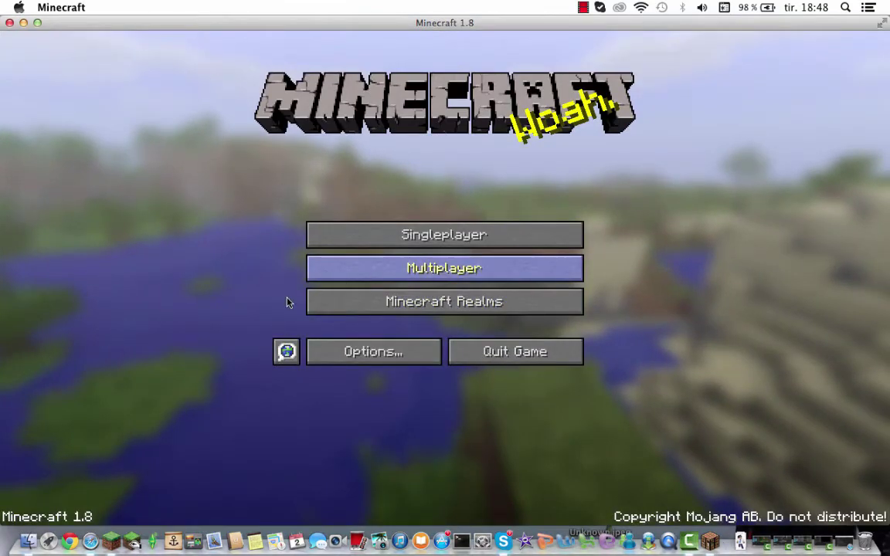
pyautogui.click(417, 268)
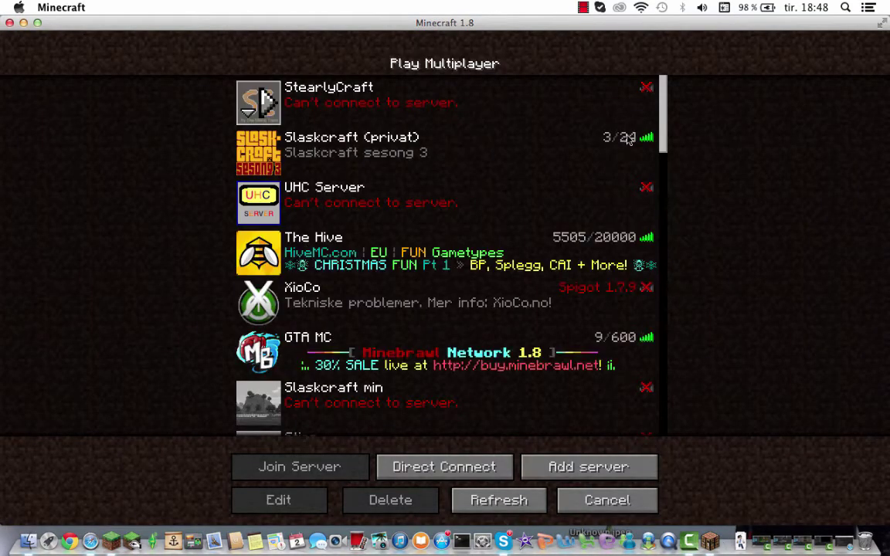
pyautogui.doubleClick(475, 159)
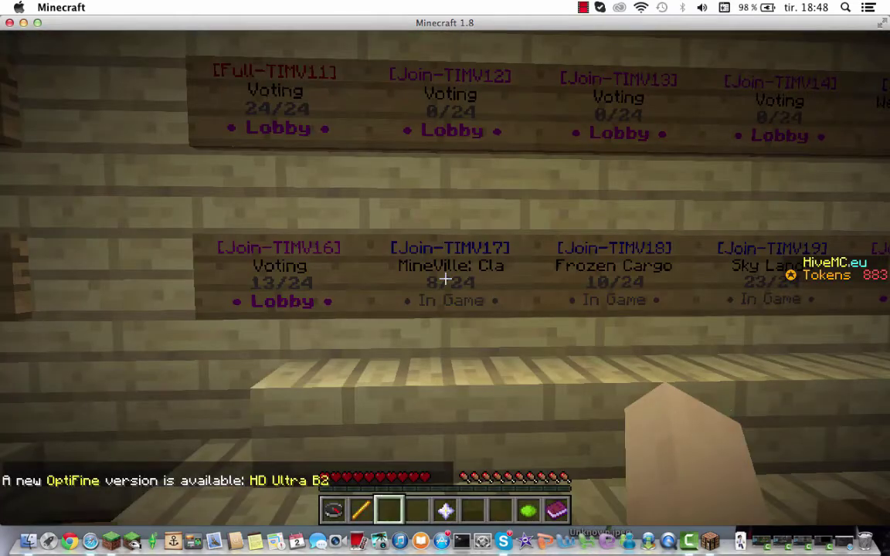
# Walk into the open lobby area and view the Santa skin from the front in third person with the HUD hidden.
pyautogui.press('s')
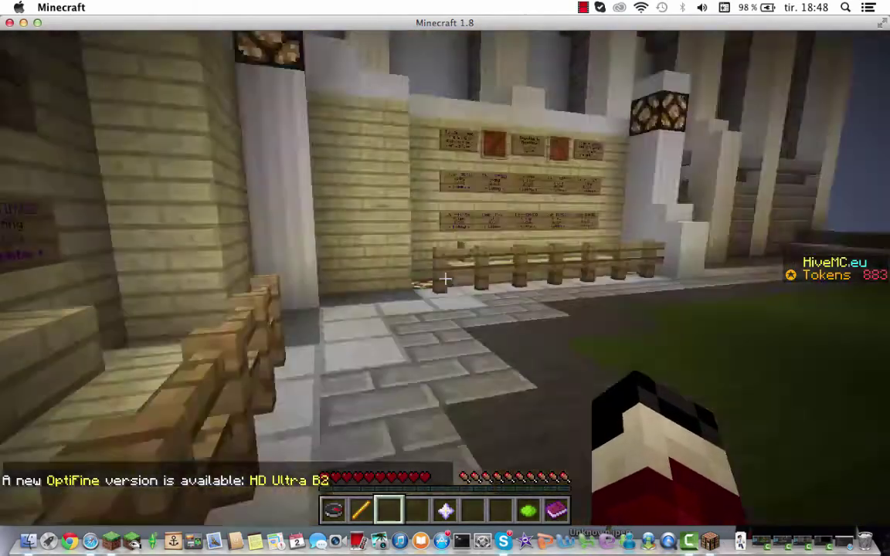
pyautogui.press('w')
pyautogui.press('F5')
pyautogui.press('F5')
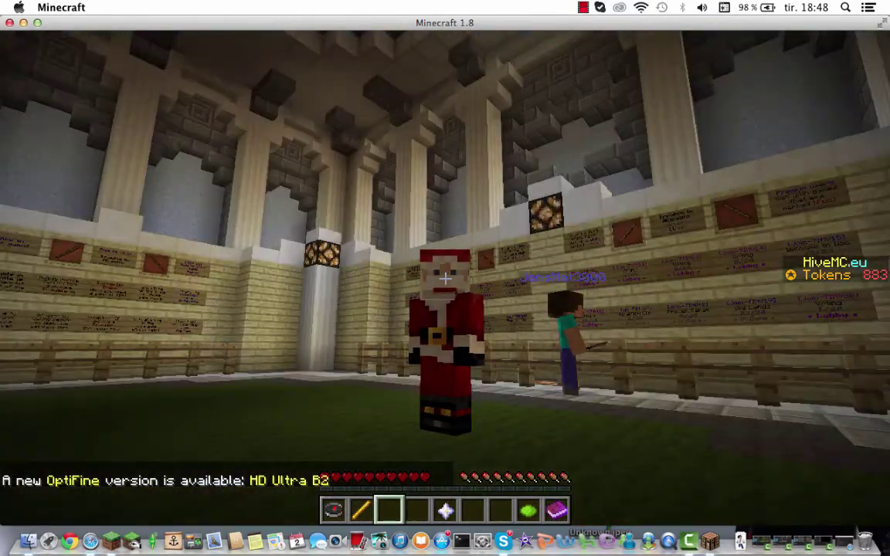
pyautogui.press('F1')
pyautogui.click(445, 279)
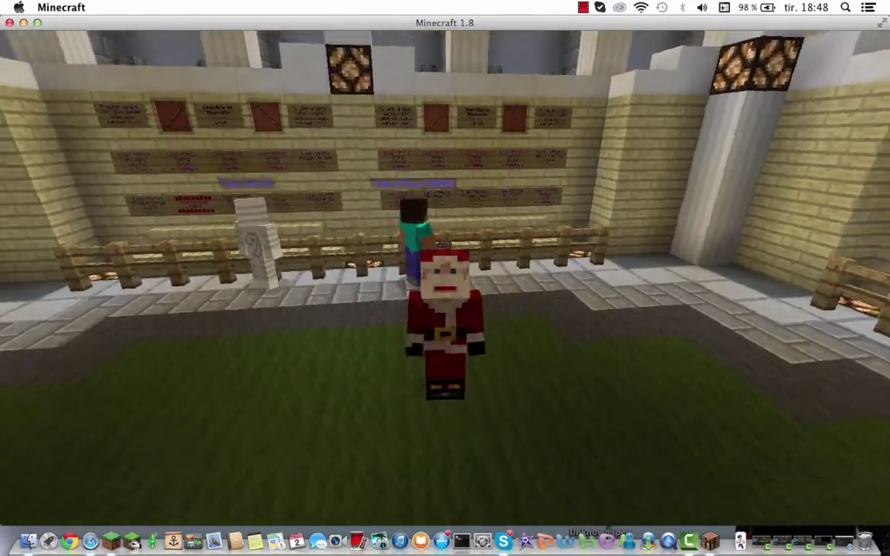
# Turn off the jacket, both sleeves and both pants legs in the game's skin customization options and return to the game.
pyautogui.click(446, 279)
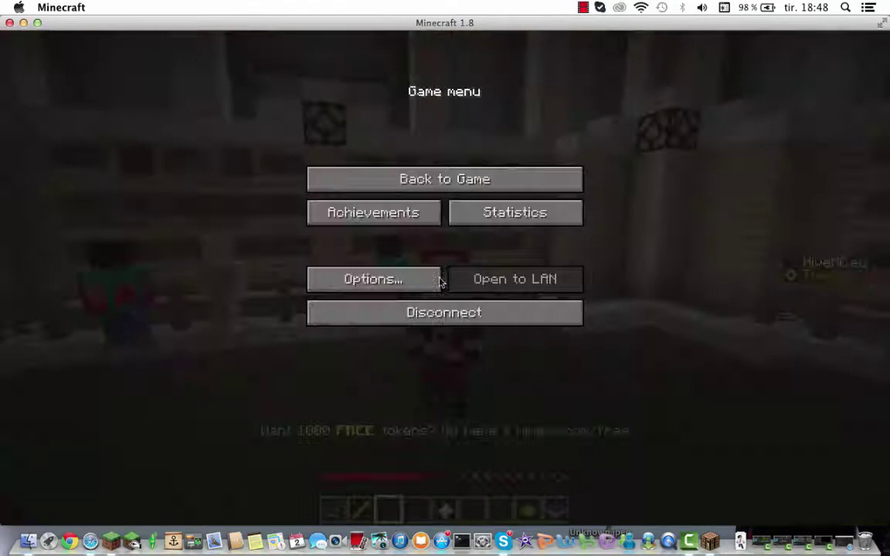
pyautogui.click(437, 280)
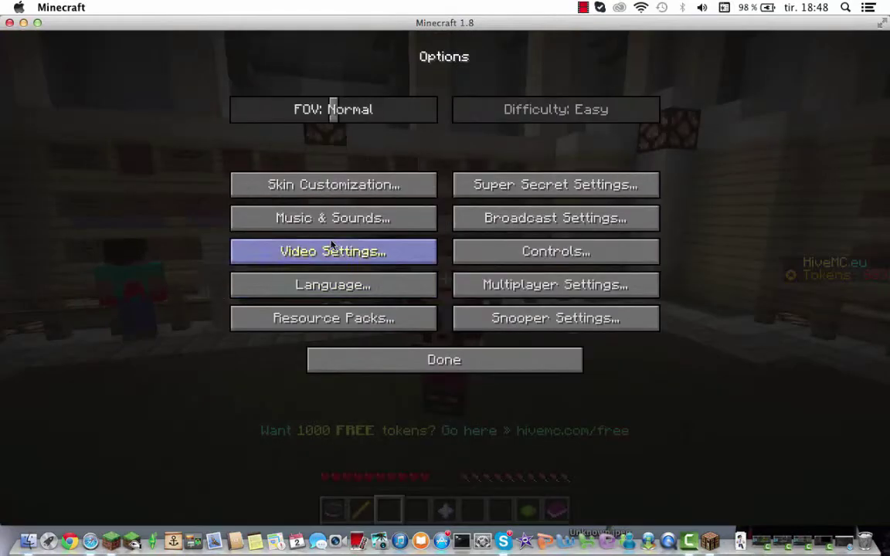
pyautogui.click(320, 184)
pyautogui.click(355, 231)
pyautogui.click(355, 231)
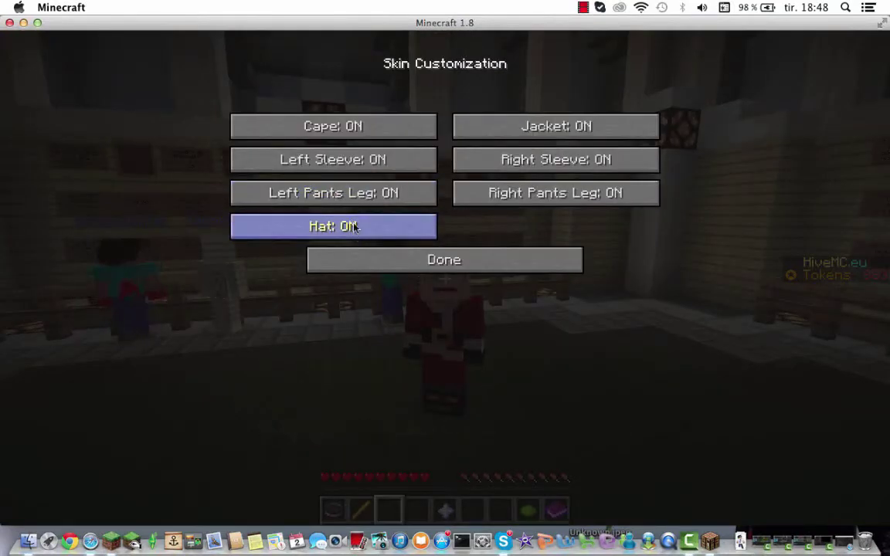
pyautogui.click(425, 193)
pyautogui.click(495, 193)
pyautogui.click(479, 159)
pyautogui.click(425, 159)
pyautogui.click(468, 132)
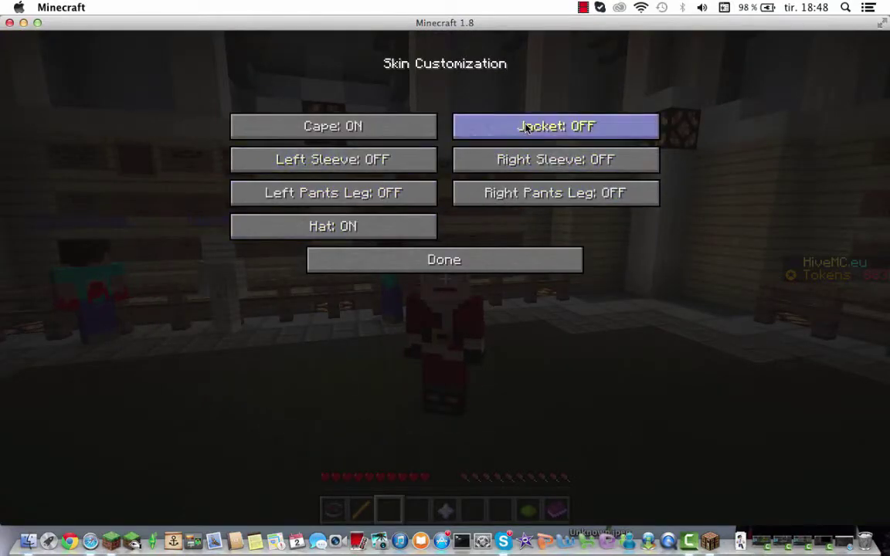
pyautogui.press('Escape')
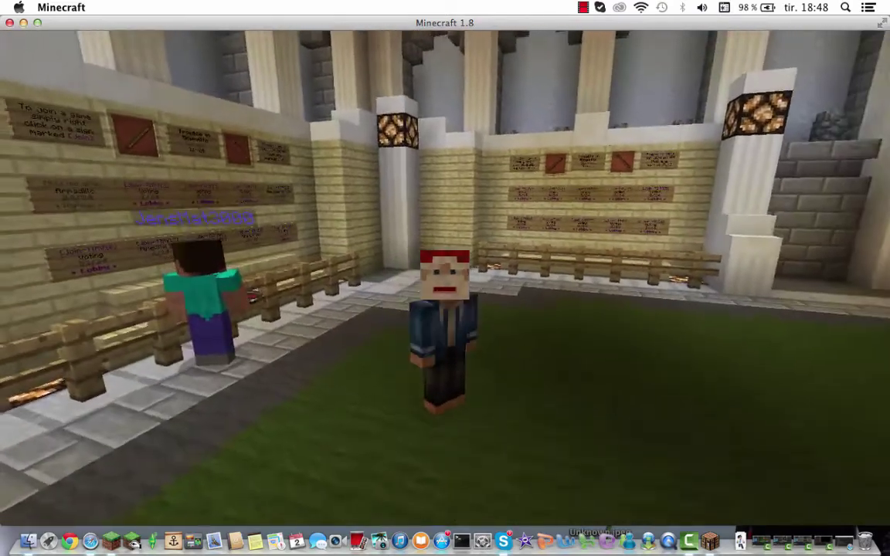